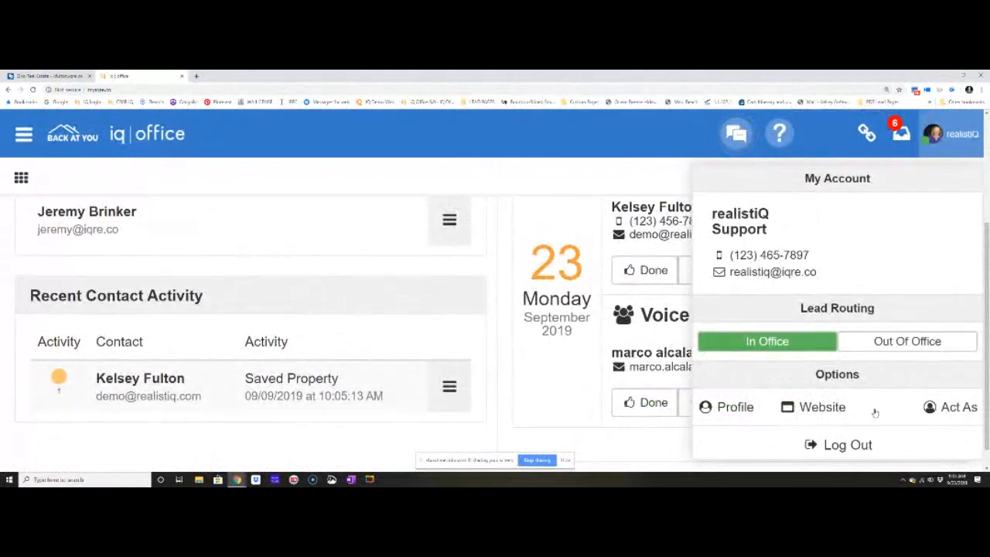
# Switch to the browser tab with the agent website and enlarge the page view.
pyautogui.click(83, 75)
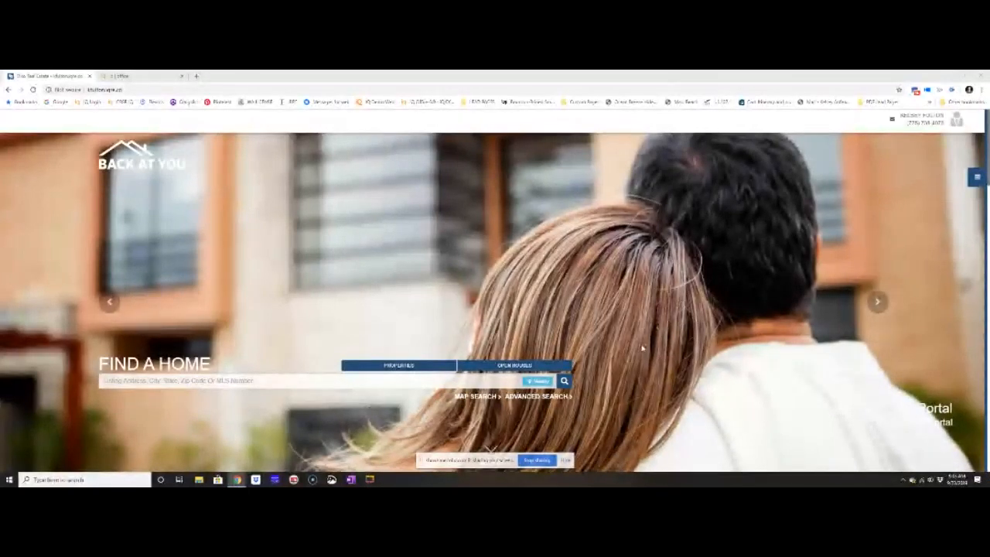
pyautogui.hotkey('ctrl', '-')
pyautogui.hotkey('ctrl', '+')
pyautogui.hotkey('ctrl', '+')
pyautogui.hotkey('ctrl', '+')
pyautogui.hotkey('ctrl', '+')
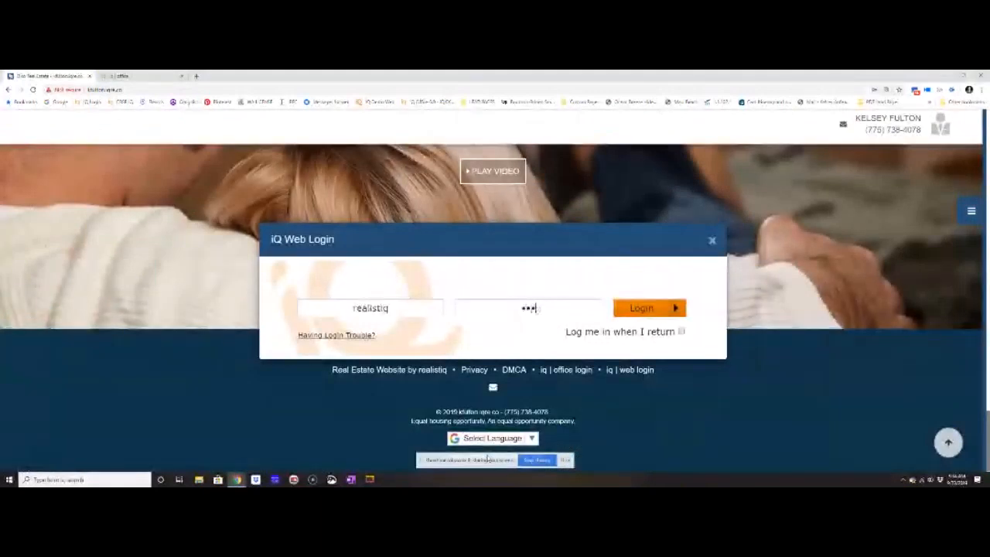
# Log in to the iQ web editor with the account's username and password.
pyautogui.press('BackSpace')
pyautogui.press('BackSpace')
pyautogui.press('BackSpace')
pyautogui.press('BackSpace')
pyautogui.write('•••••••••••')
pyautogui.press('Return')
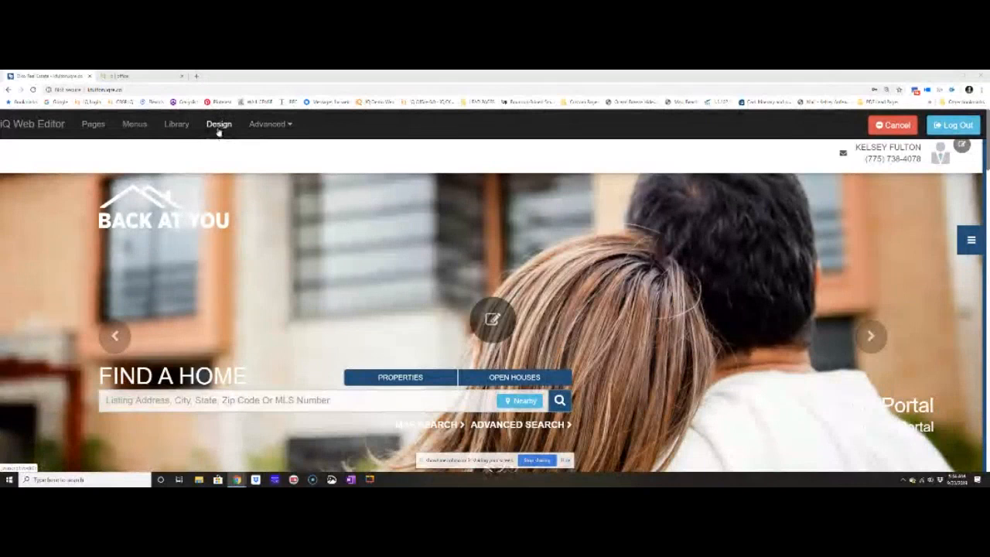
# Browse the website design templates, previewing Design 21 and reading through the feature list of Design 24.
pyautogui.click(219, 130)
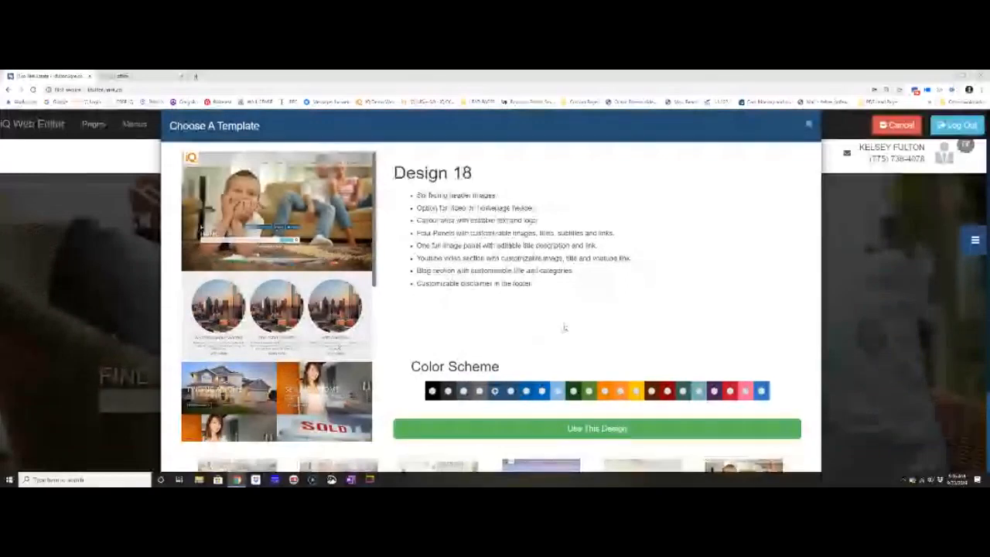
pyautogui.scroll(-1, 565, 328)
pyautogui.scroll(-1, 566, 328)
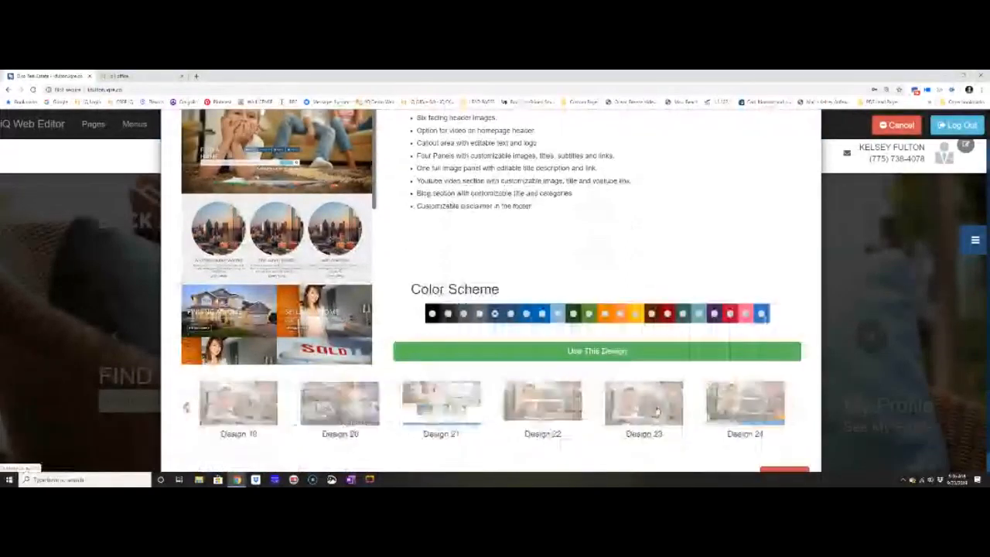
pyautogui.click(434, 408)
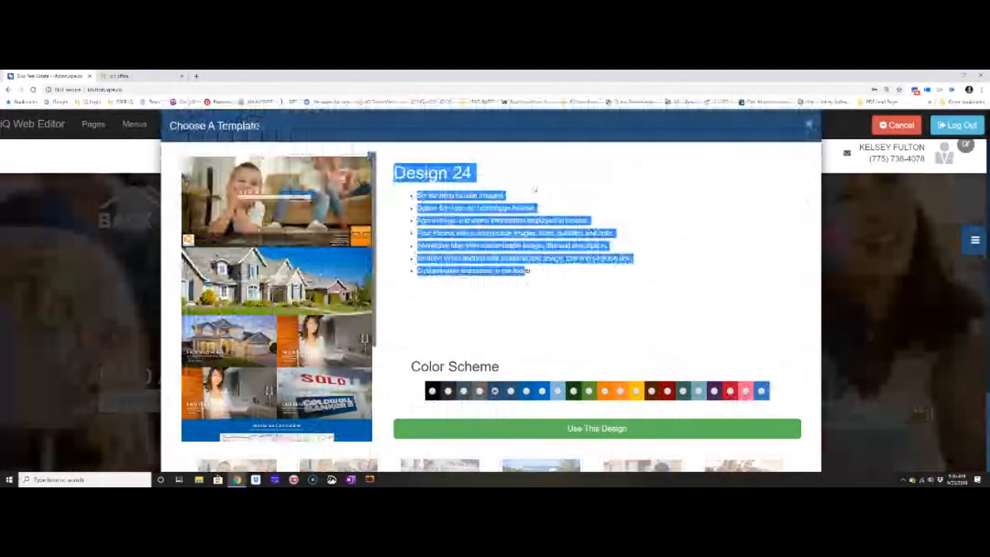
pyautogui.moveTo(535, 189); pyautogui.dragTo(470, 281)
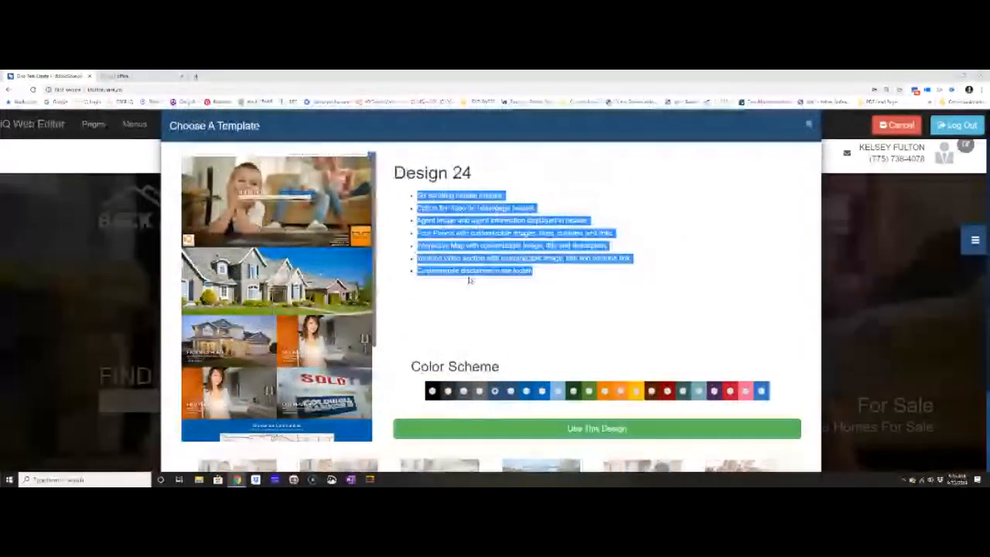
pyautogui.click(510, 297)
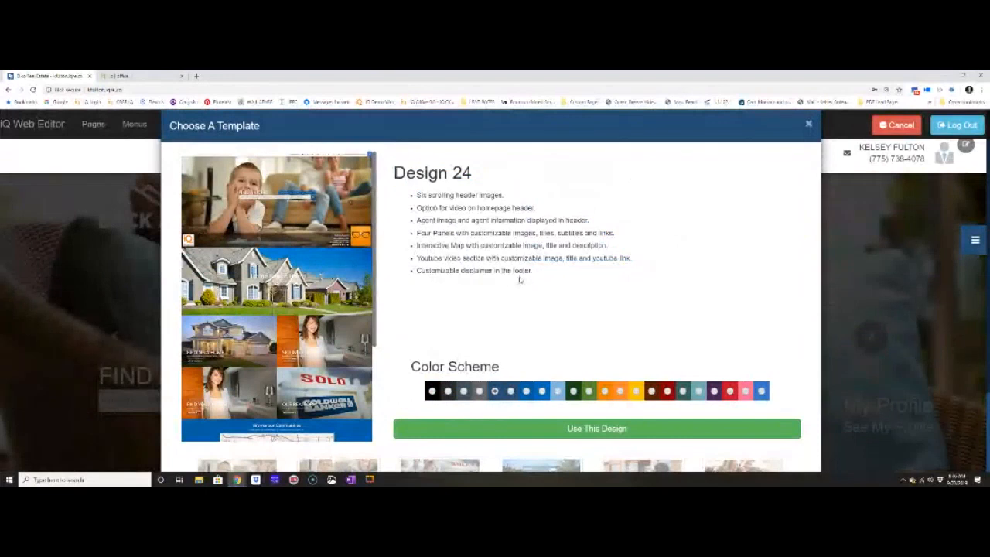
# Apply Design 24 to the website with the dark brown color scheme.
pyautogui.scroll(-1, 526, 294)
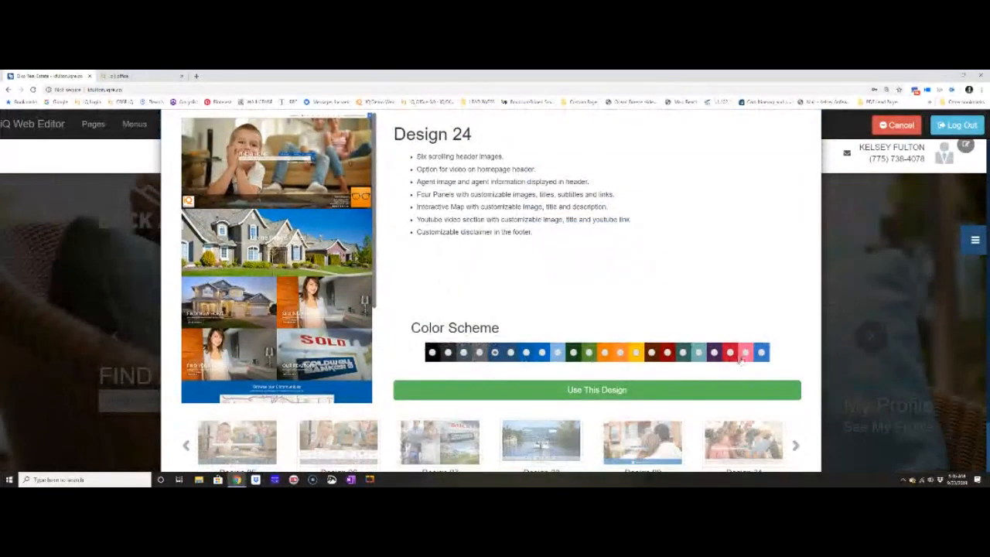
pyautogui.click(651, 353)
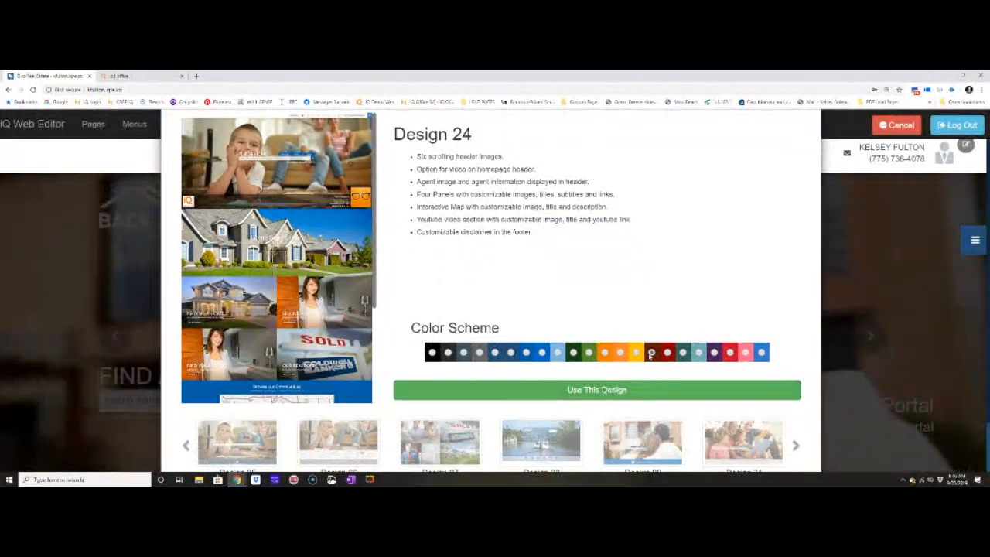
pyautogui.click(622, 390)
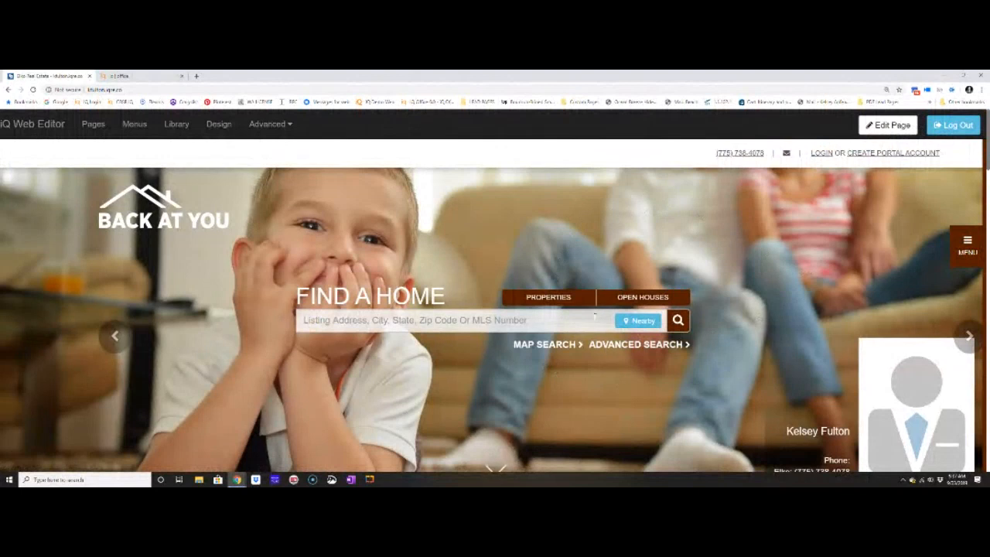
# Review the homepage in its new design, from the header through the image panels to the map section.
pyautogui.scroll(-8, 583, 287)
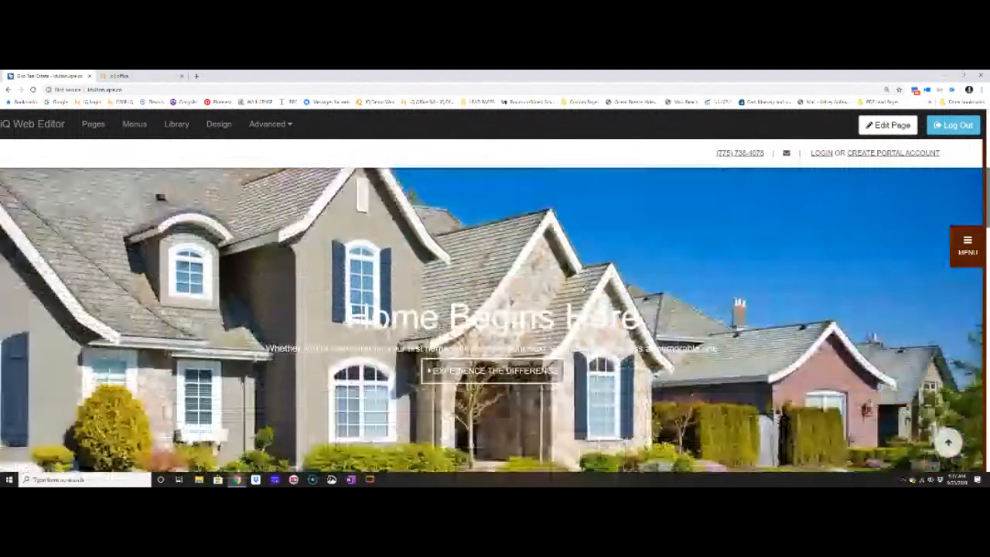
pyautogui.scroll(-6, 583, 288)
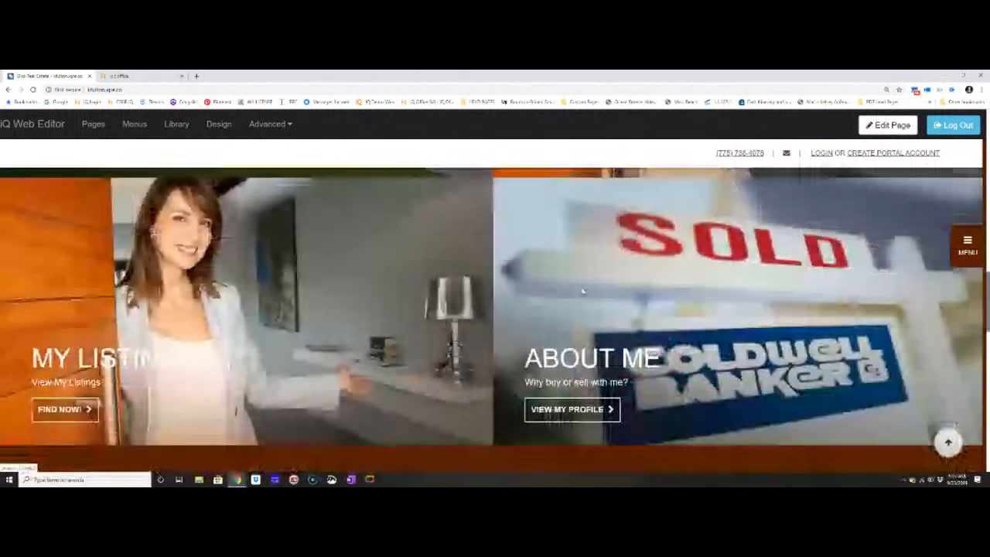
pyautogui.scroll(-4, 851, 307)
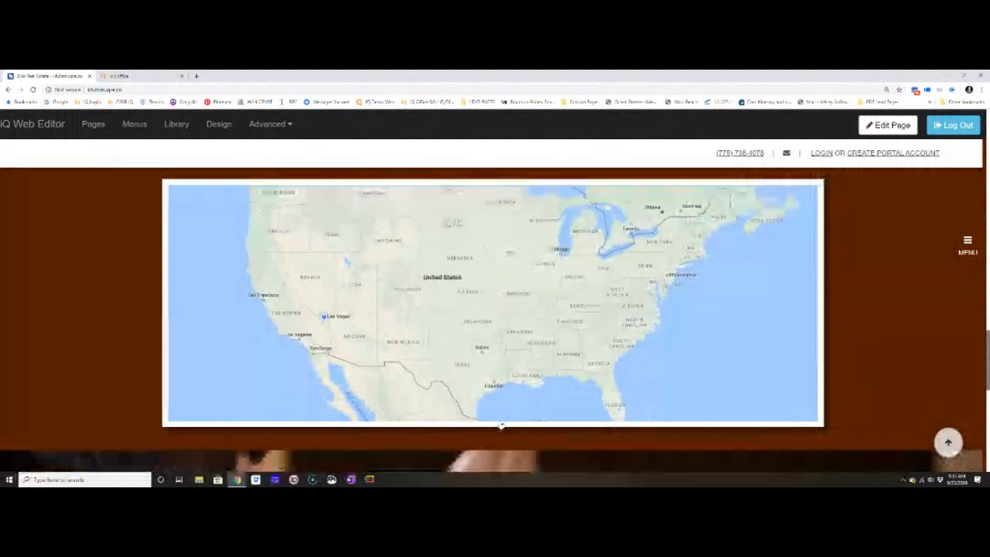
pyautogui.scroll(15, 505, 373)
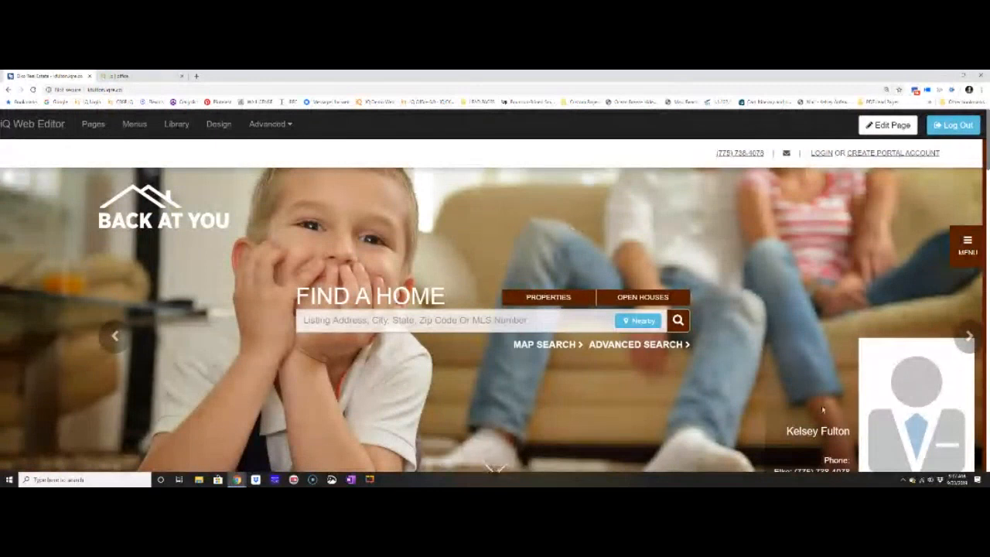
# Reopen the design templates, read through Design 20's feature list and preview Design 24.
pyautogui.click(227, 124)
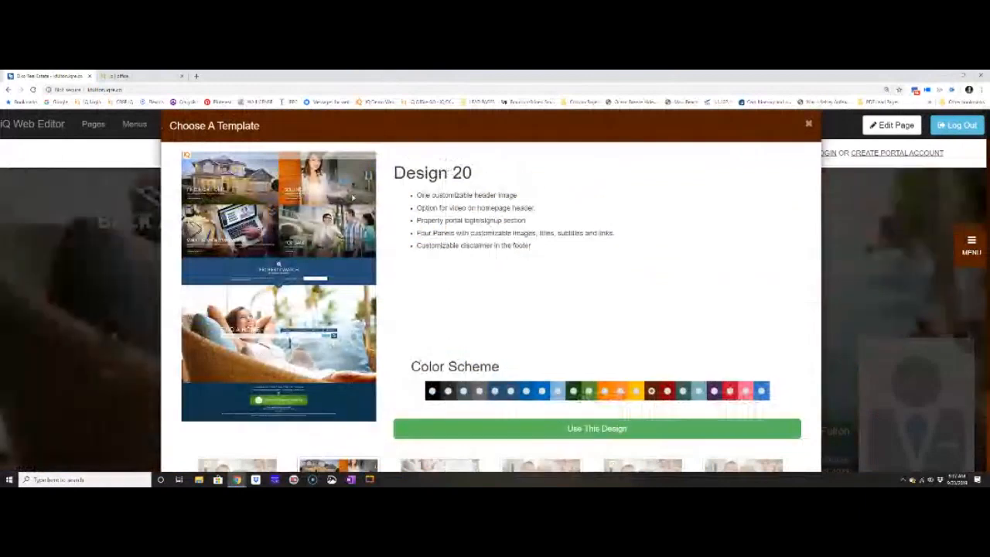
pyautogui.moveTo(417, 195); pyautogui.dragTo(531, 253)
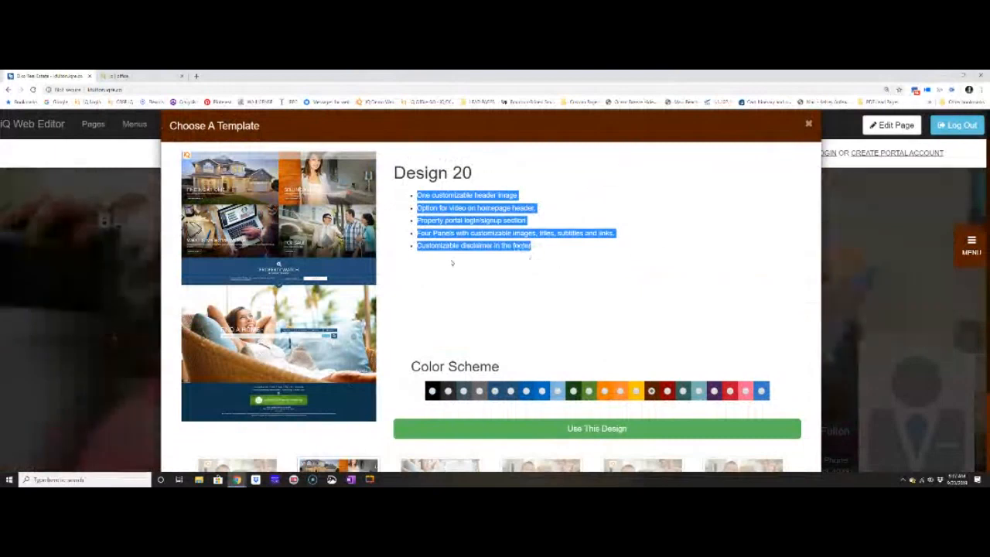
pyautogui.scroll(-2, 451, 263)
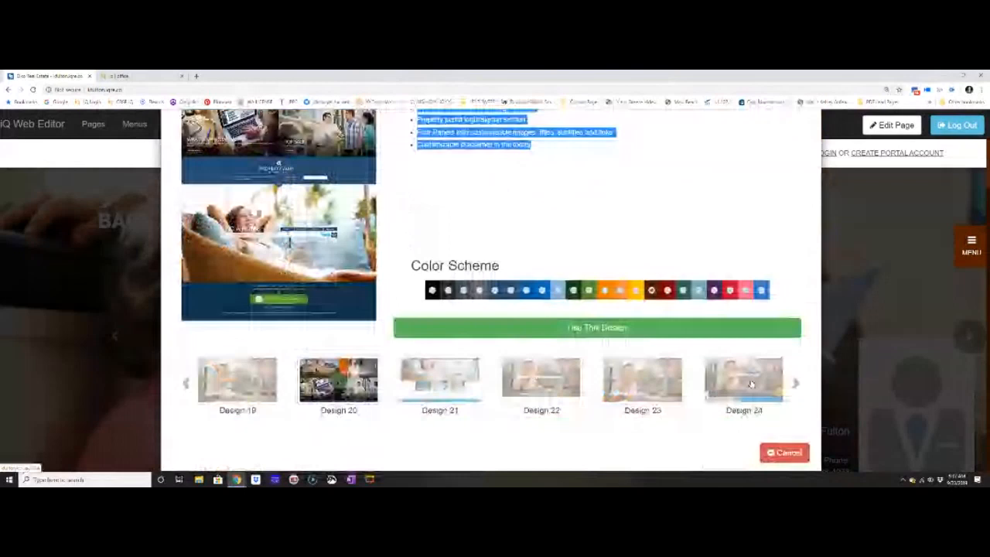
pyautogui.click(746, 380)
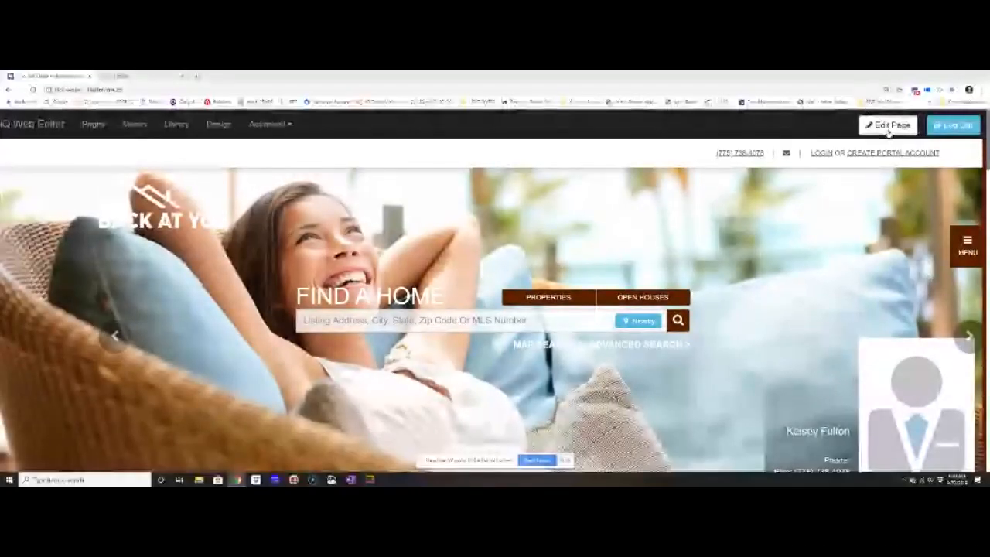
# Put the homepage into edit mode and open the header's hero images for editing.
pyautogui.click(887, 129)
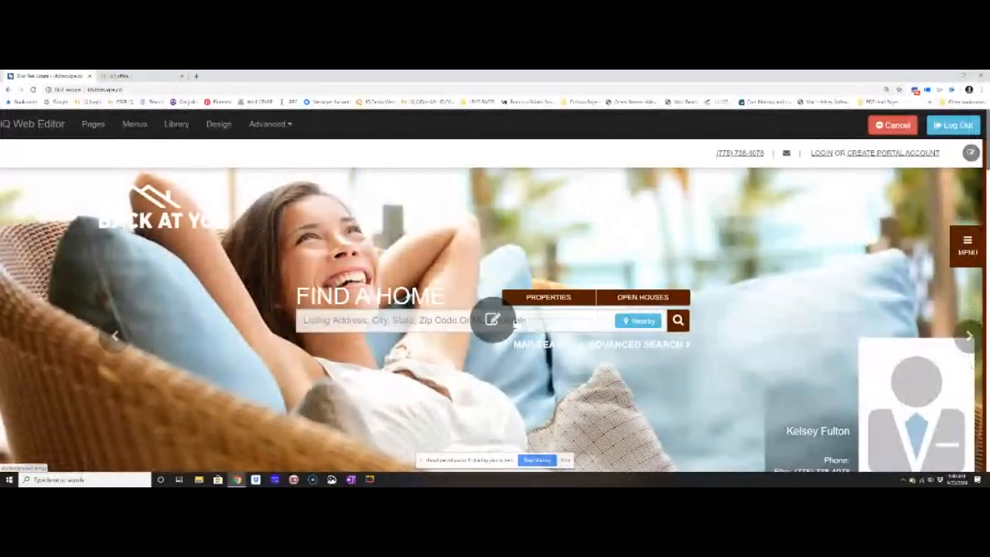
pyautogui.scroll(-1, 506, 329)
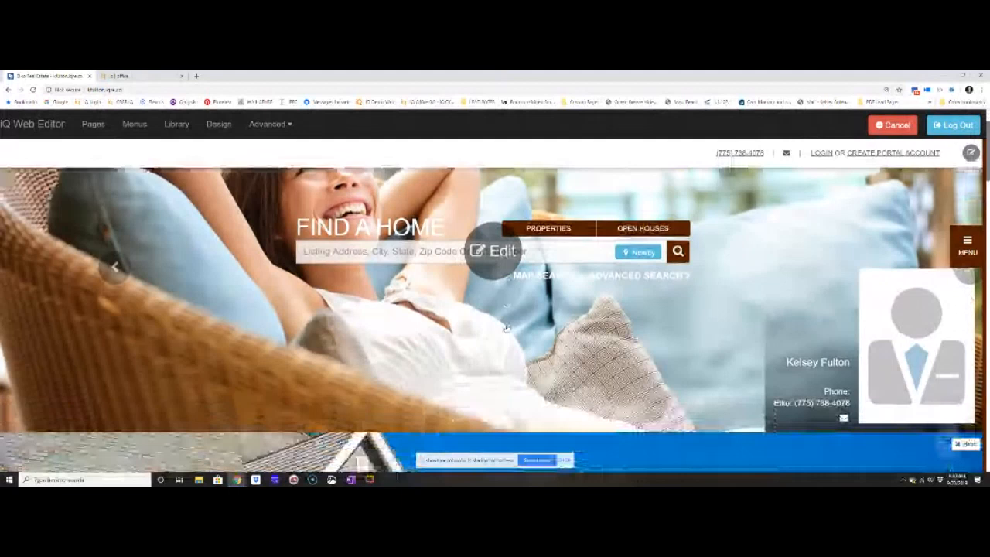
pyautogui.scroll(-1, 499, 384)
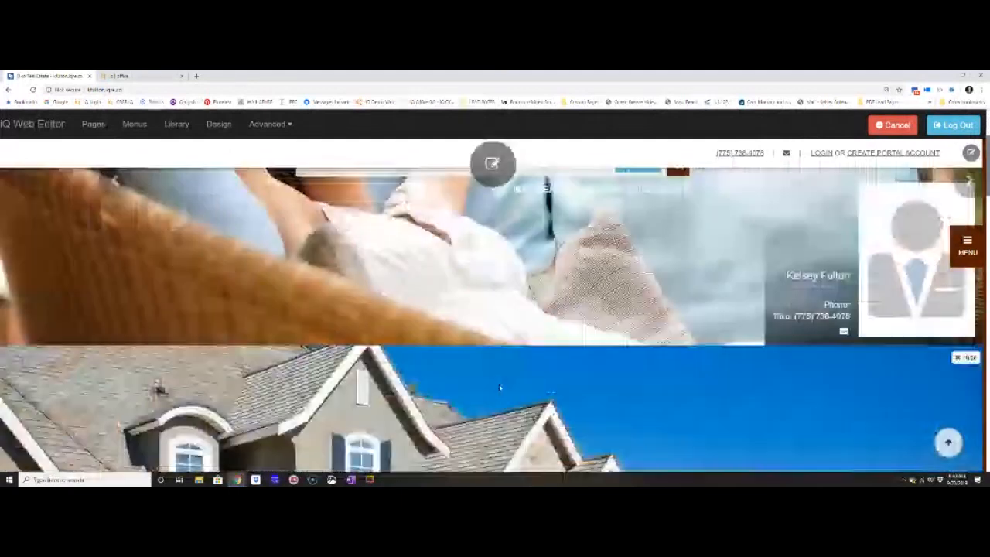
pyautogui.scroll(2, 499, 384)
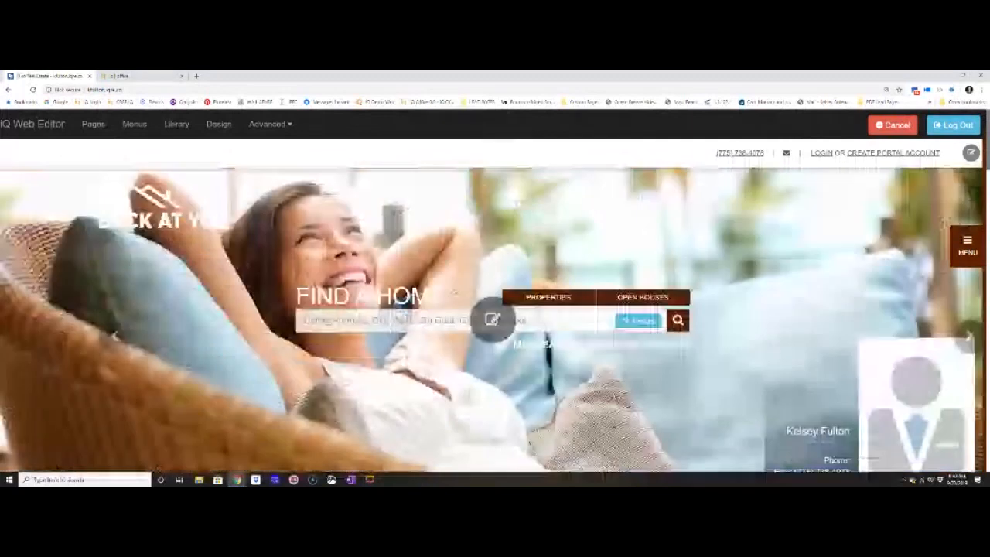
pyautogui.click(493, 320)
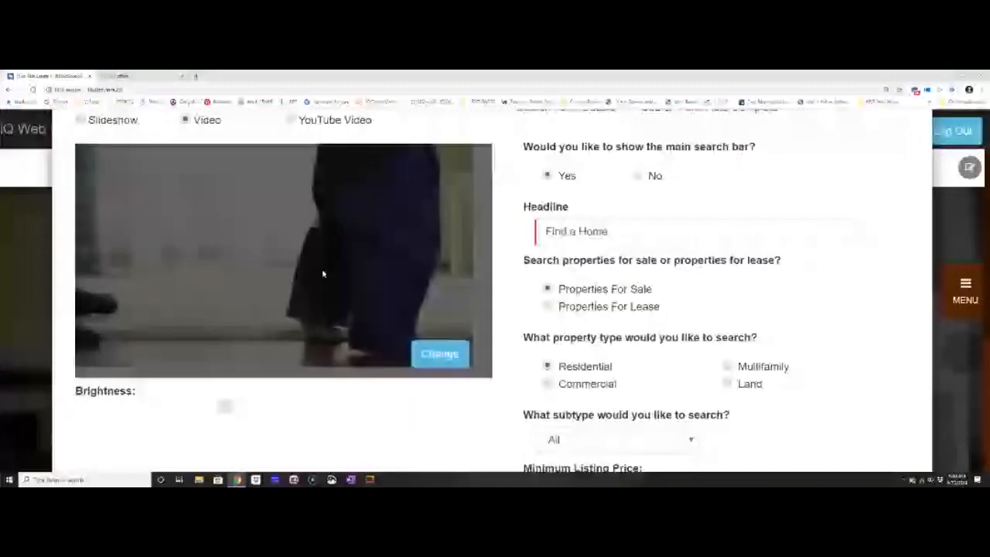
# Set the homepage header to display a slideshow.
pyautogui.rightClick(214, 257)
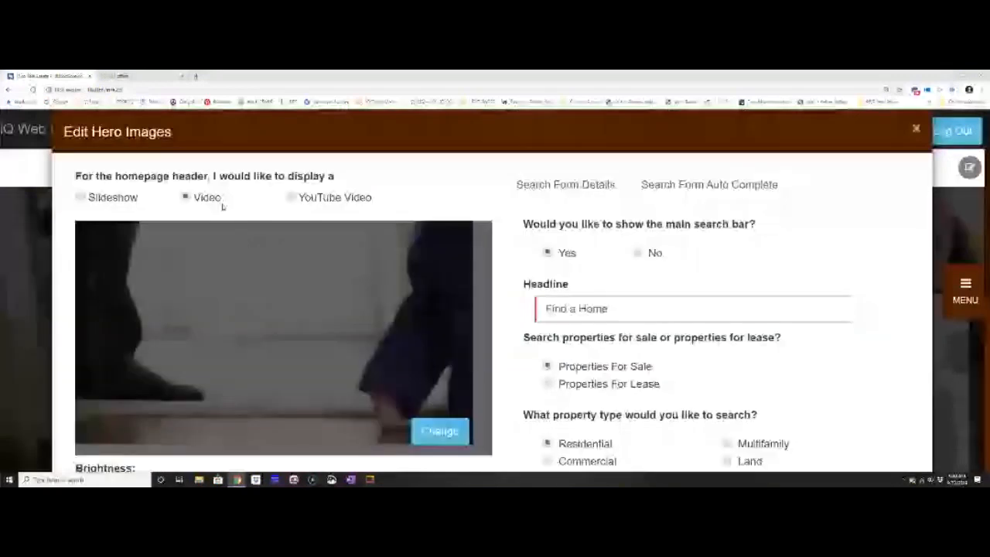
pyautogui.scroll(-1, 222, 206)
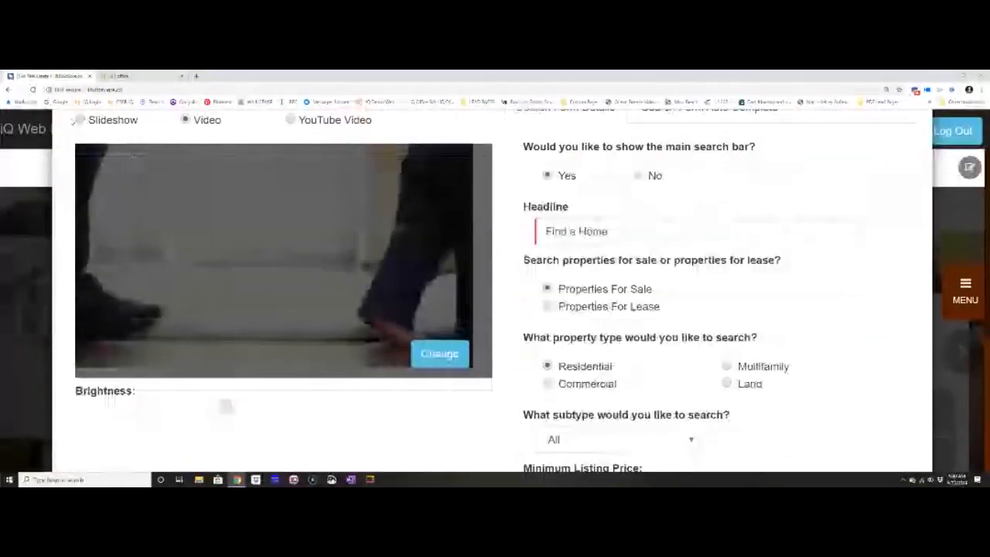
pyautogui.click(80, 120)
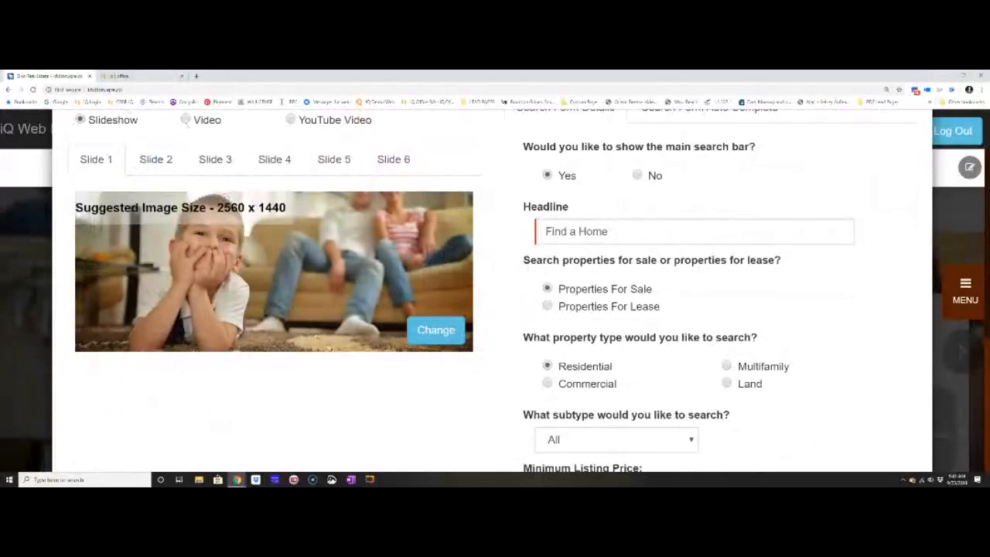
# Replace the Slide 1 image with the Coeur D'Alene fireworks picture from the realistiQ Images area collection.
pyautogui.click(449, 329)
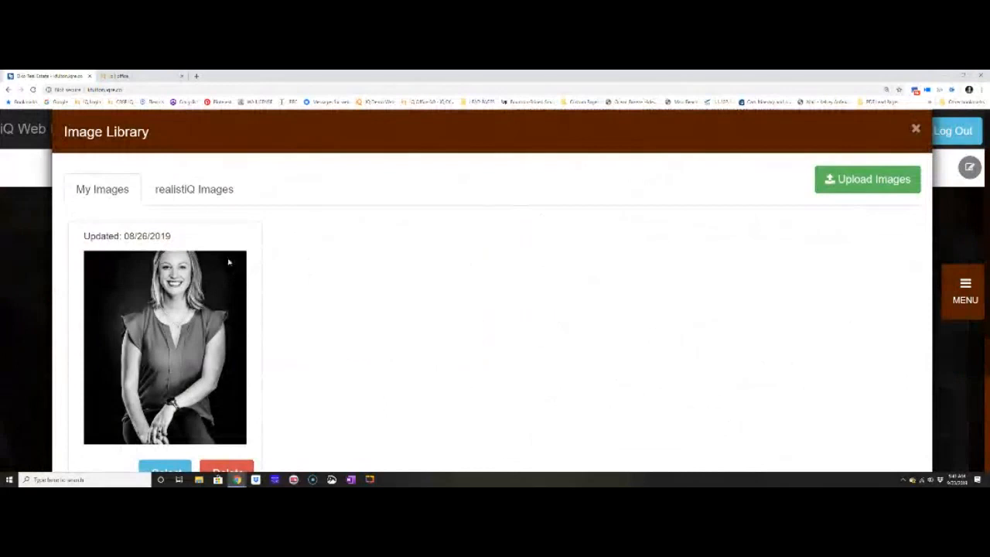
pyautogui.click(206, 194)
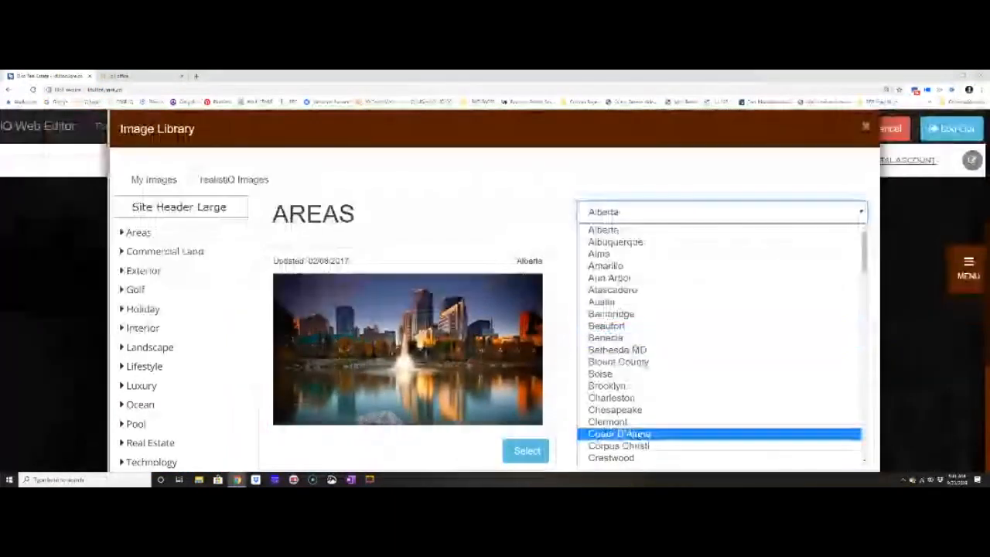
pyautogui.click(618, 433)
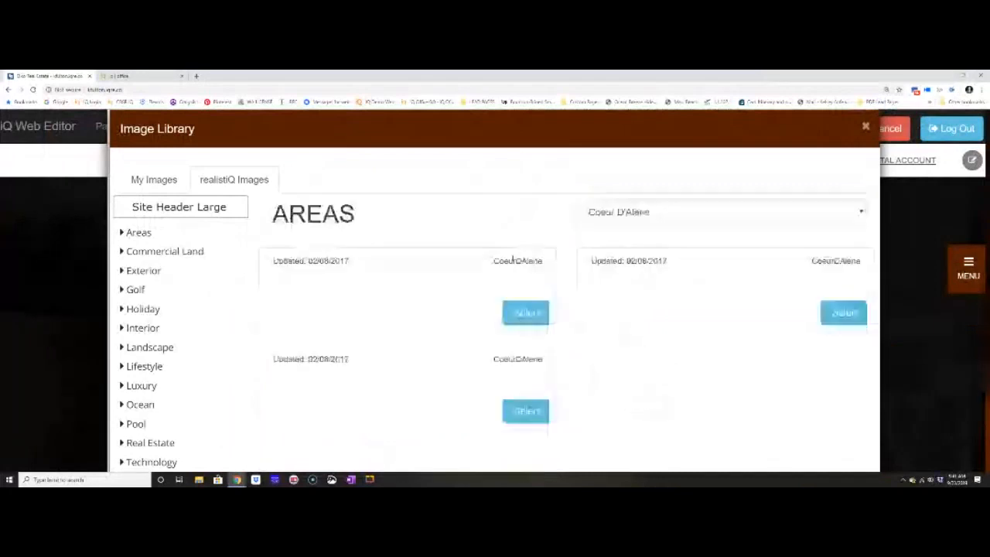
pyautogui.scroll(-2, 774, 325)
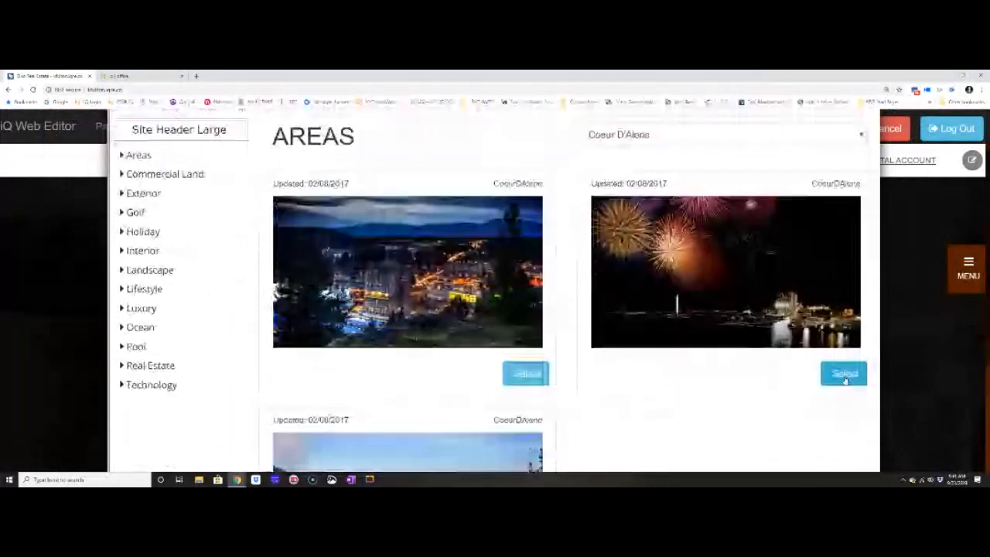
pyautogui.click(843, 374)
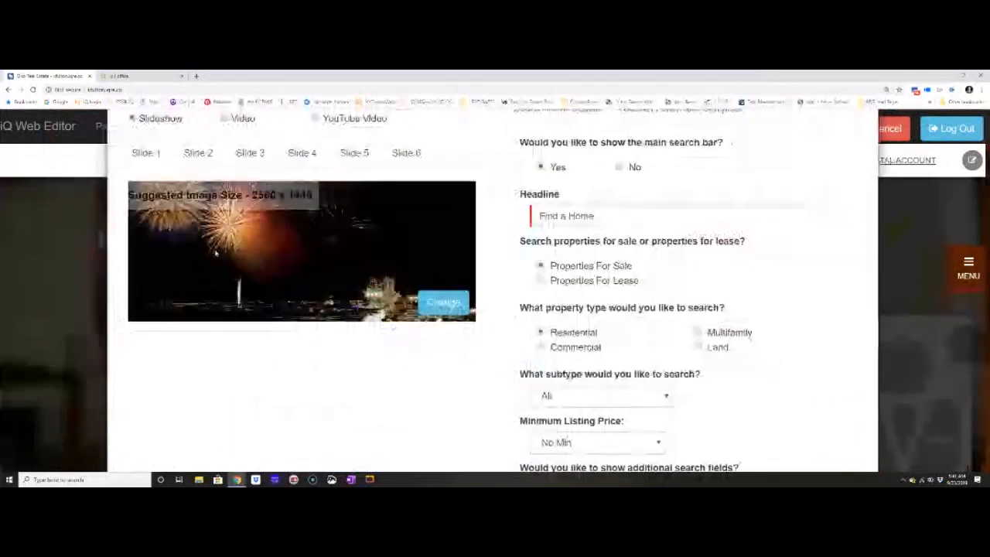
# View the slideshow's other slides and set the homepage header to display a video.
pyautogui.click(198, 154)
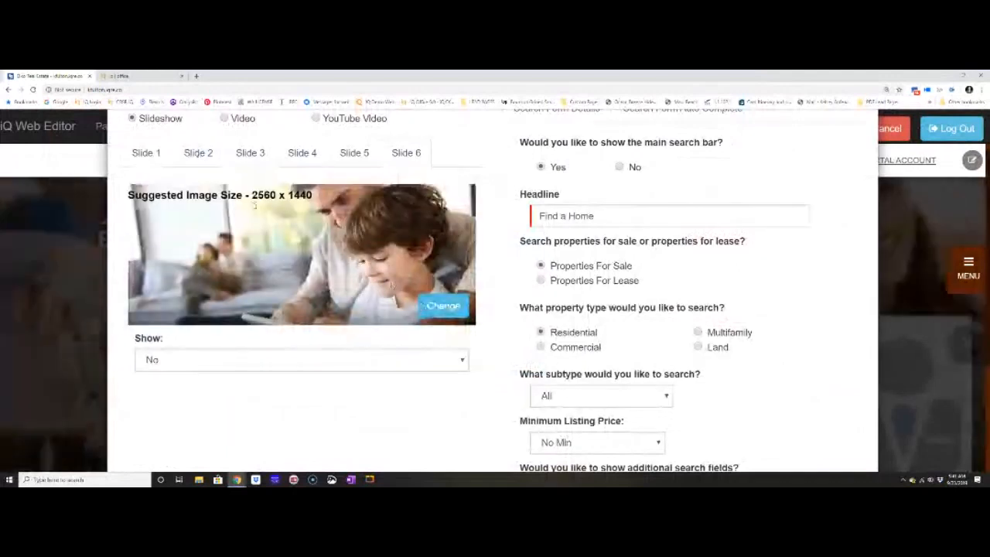
pyautogui.click(223, 118)
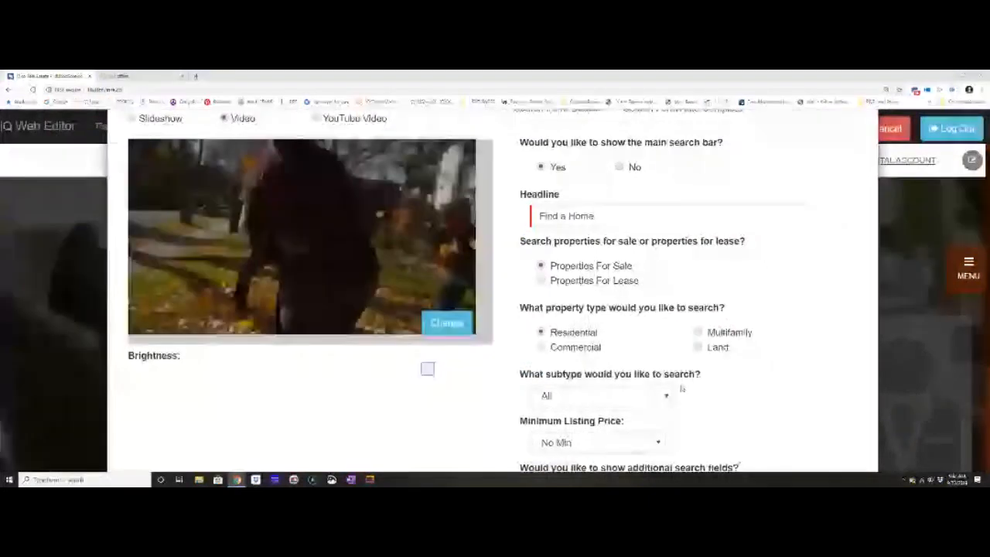
# Set the header search form's minimum listing price to $100,000, accept the hero settings and save the homepage.
pyautogui.scroll(2, 682, 388)
pyautogui.hotkey('ctrl', '-')
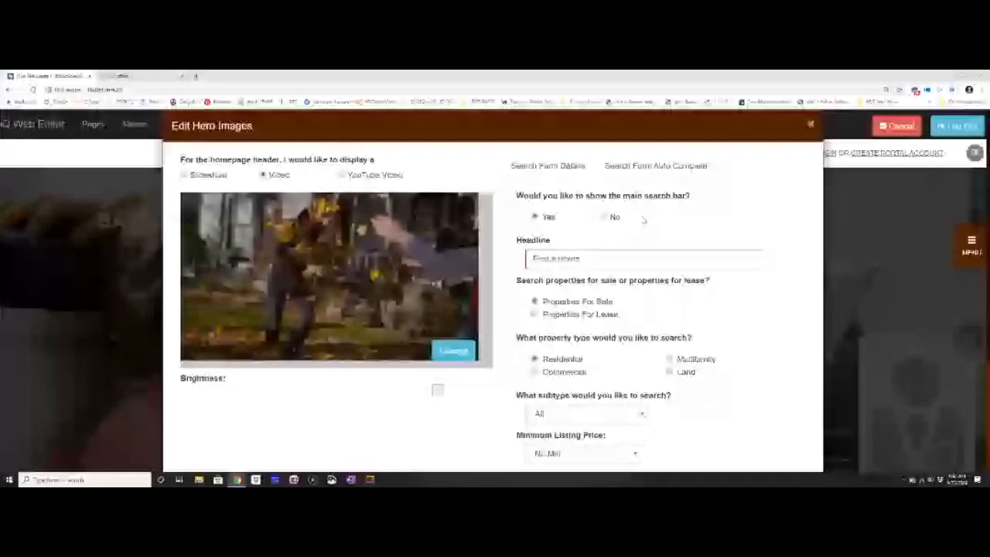
pyautogui.scroll(-1, 619, 325)
pyautogui.click(600, 379)
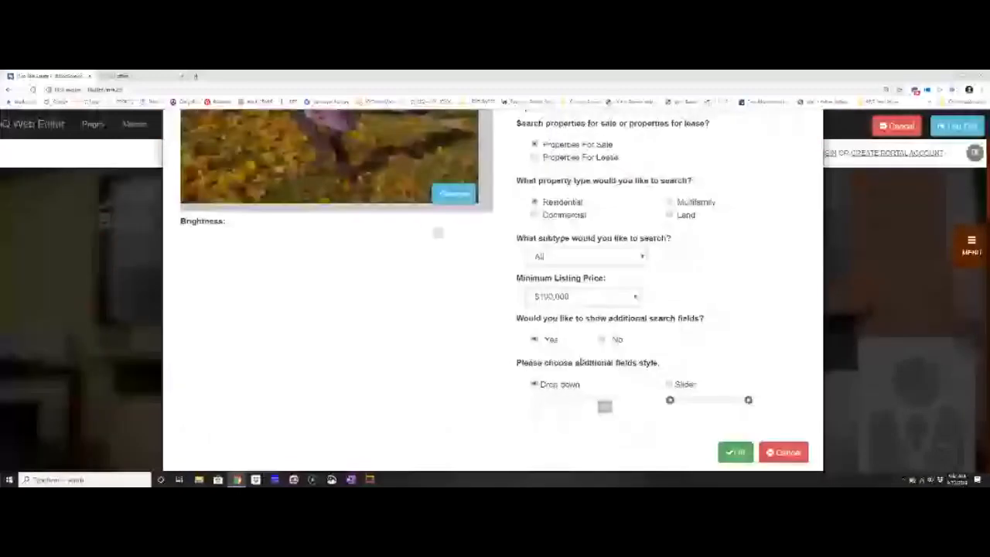
pyautogui.click(734, 452)
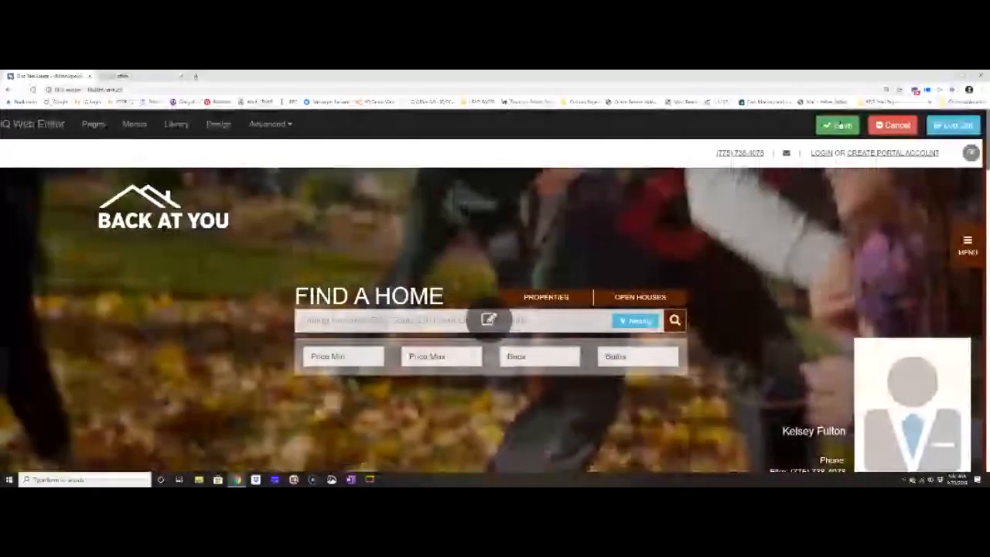
pyautogui.click(841, 126)
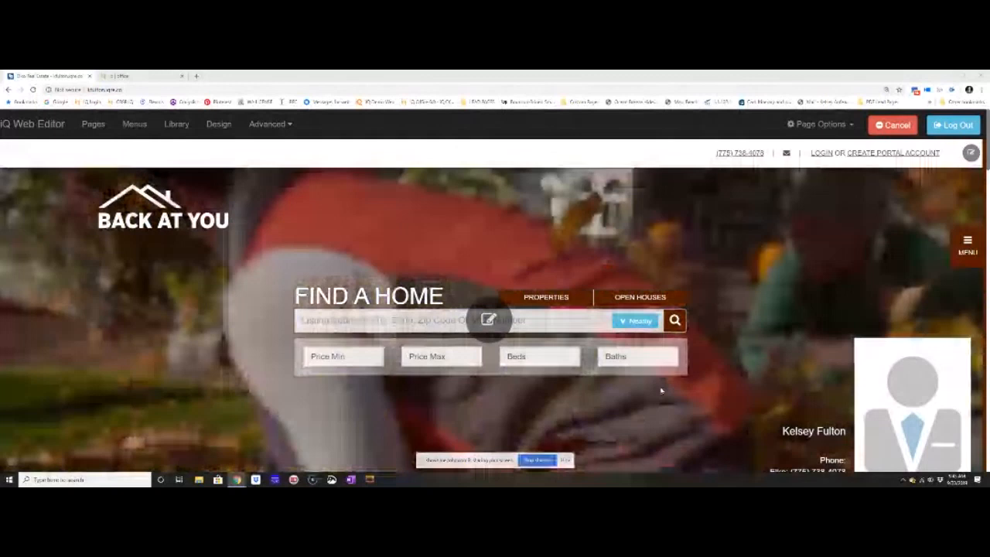
# Open the homepage's Finding a Home and Selling a Home panels for editing.
pyautogui.scroll(-5, 661, 392)
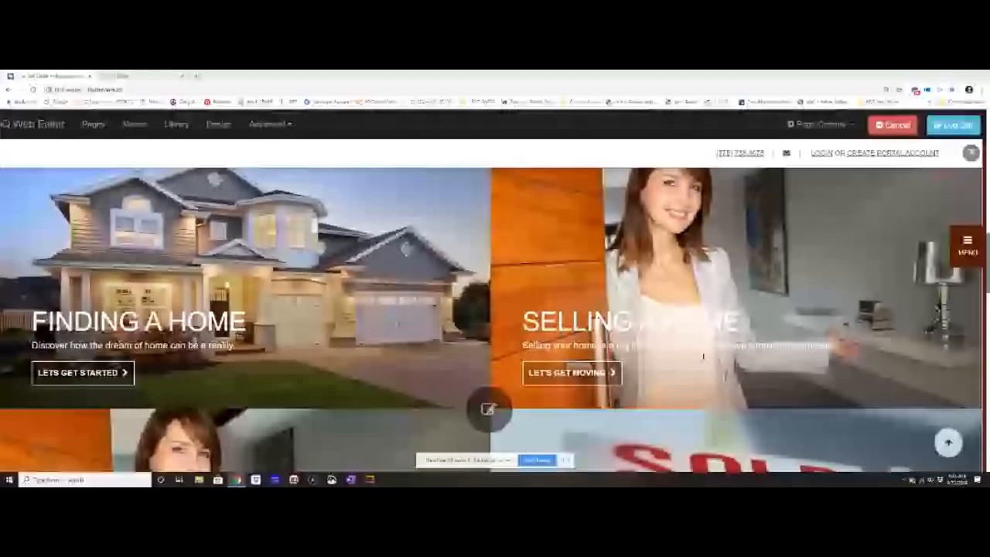
pyautogui.scroll(-1, 702, 357)
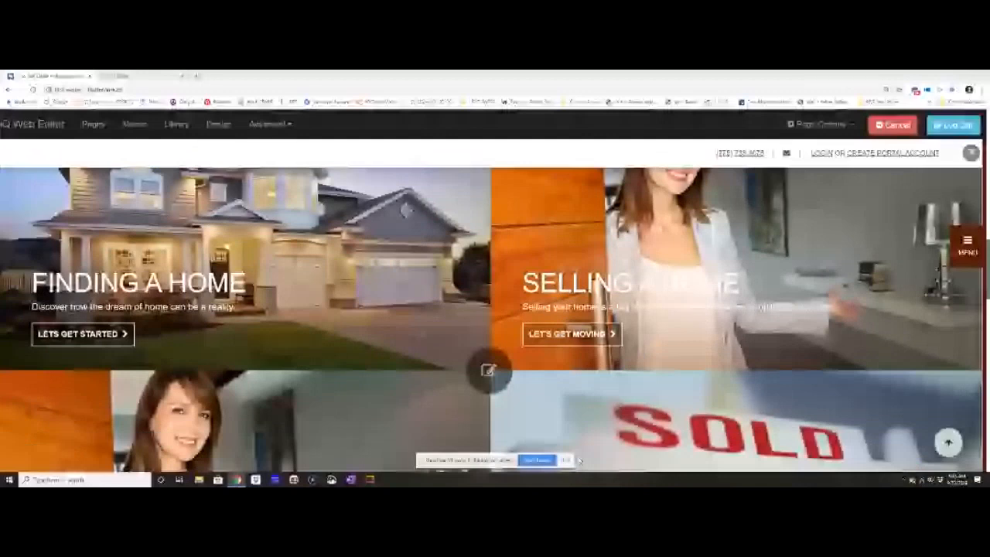
pyautogui.scroll(2, 581, 420)
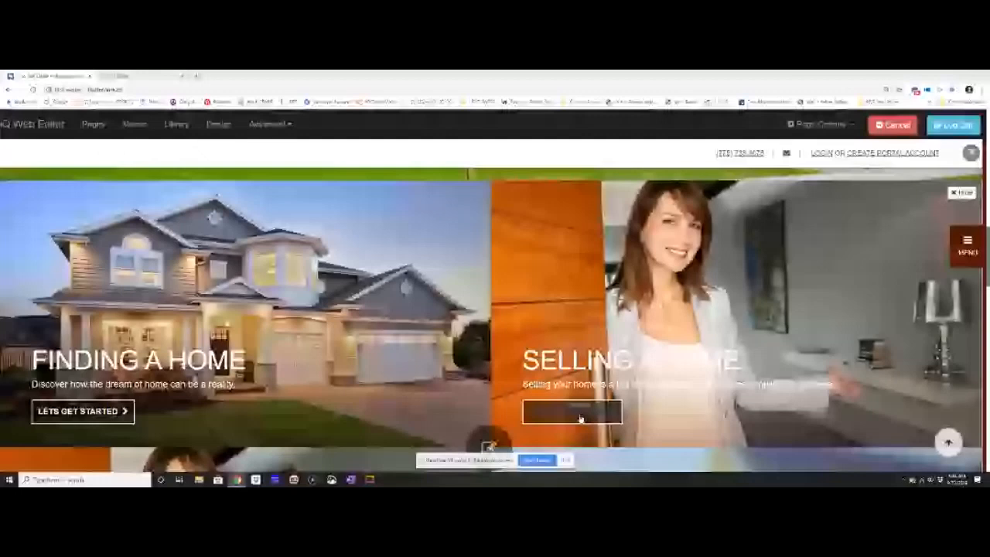
pyautogui.click(492, 449)
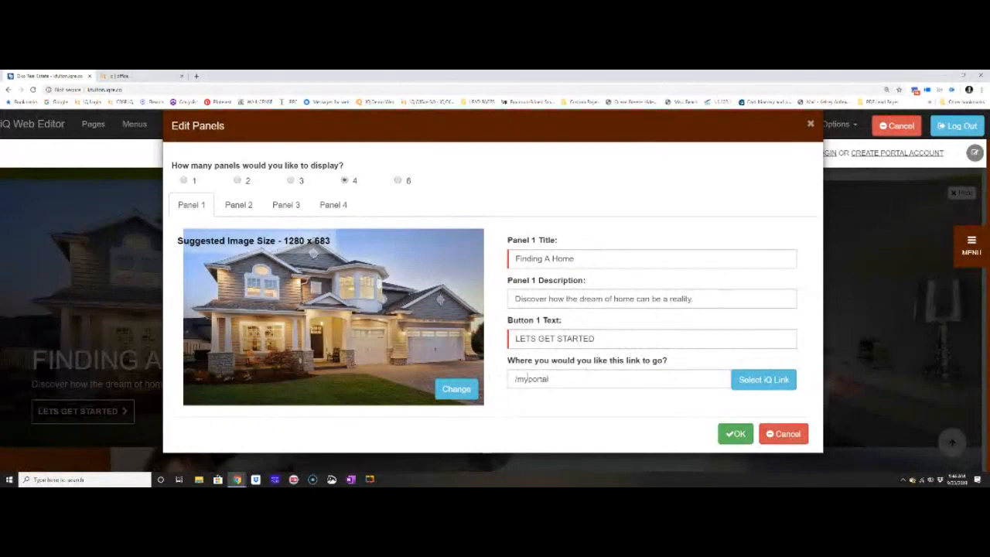
# Link Panel 1's button to the Single Family Homes listings page and view the image library available for its picture.
pyautogui.click(749, 380)
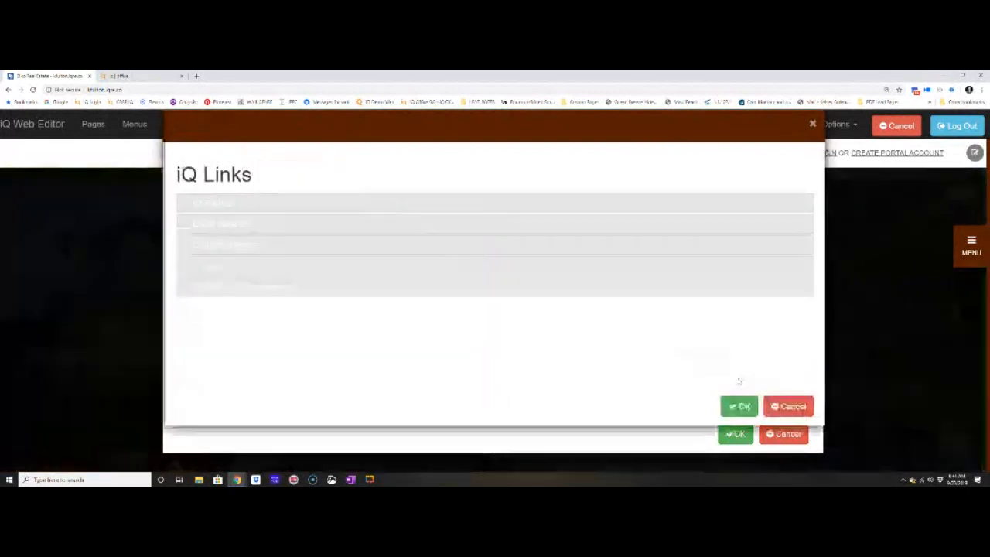
pyautogui.click(220, 206)
pyautogui.click(464, 234)
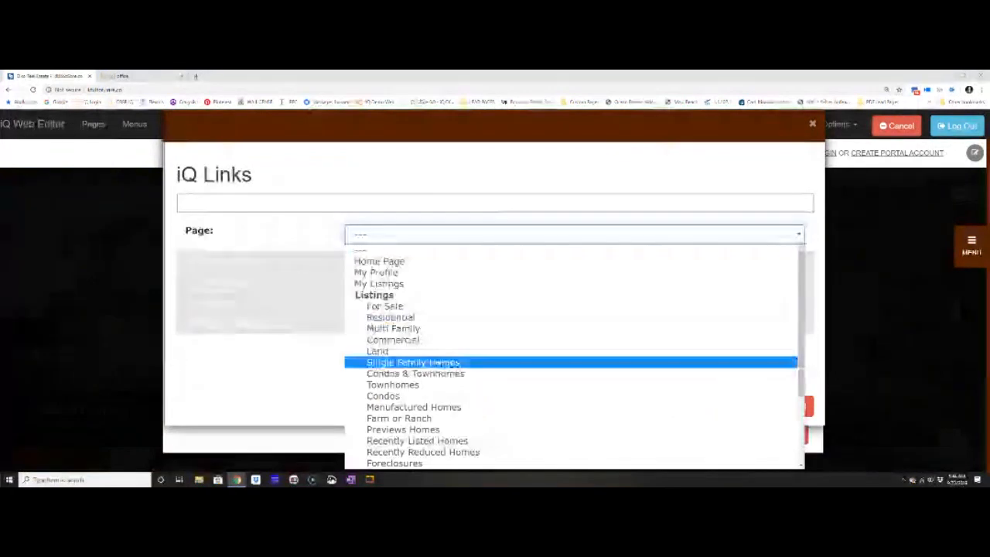
pyautogui.click(412, 362)
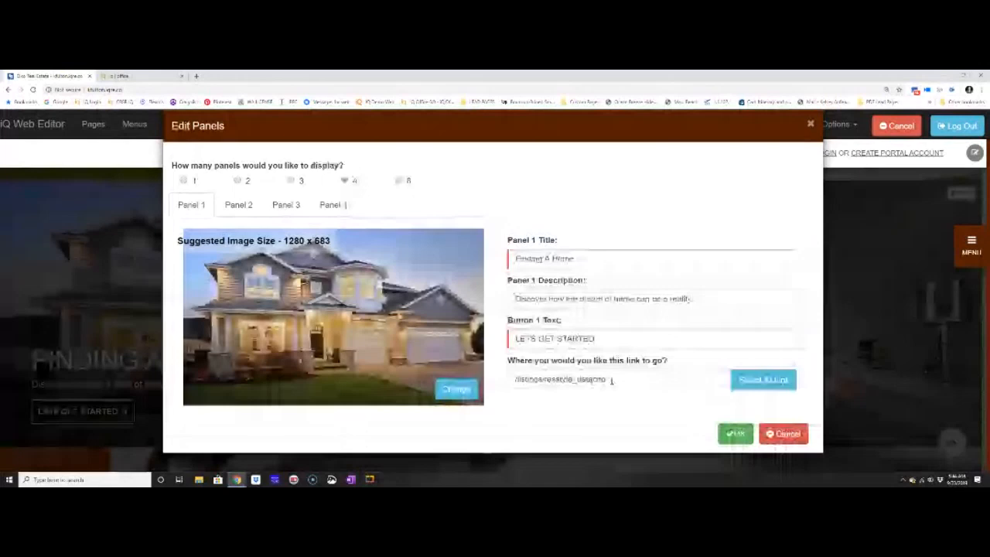
pyautogui.click(456, 389)
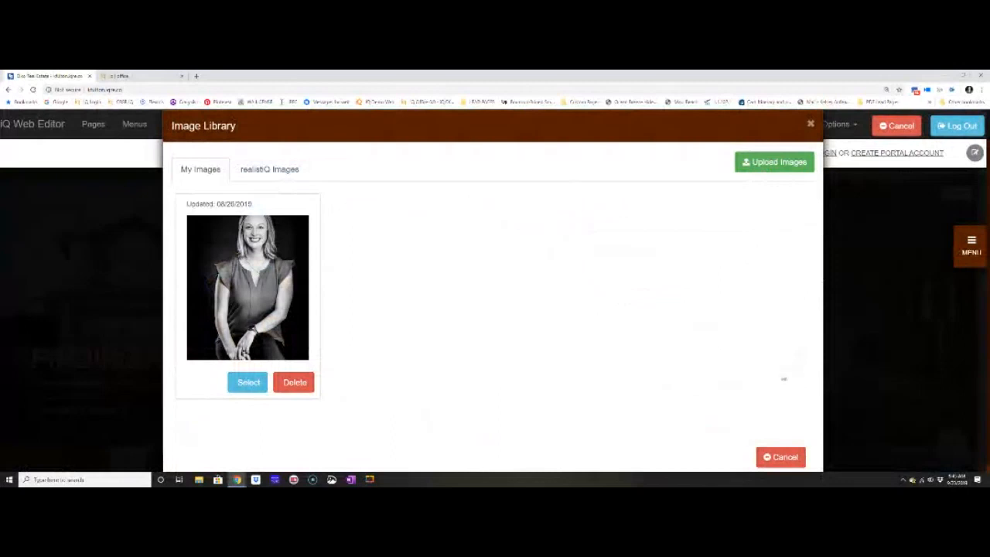
pyautogui.click(779, 457)
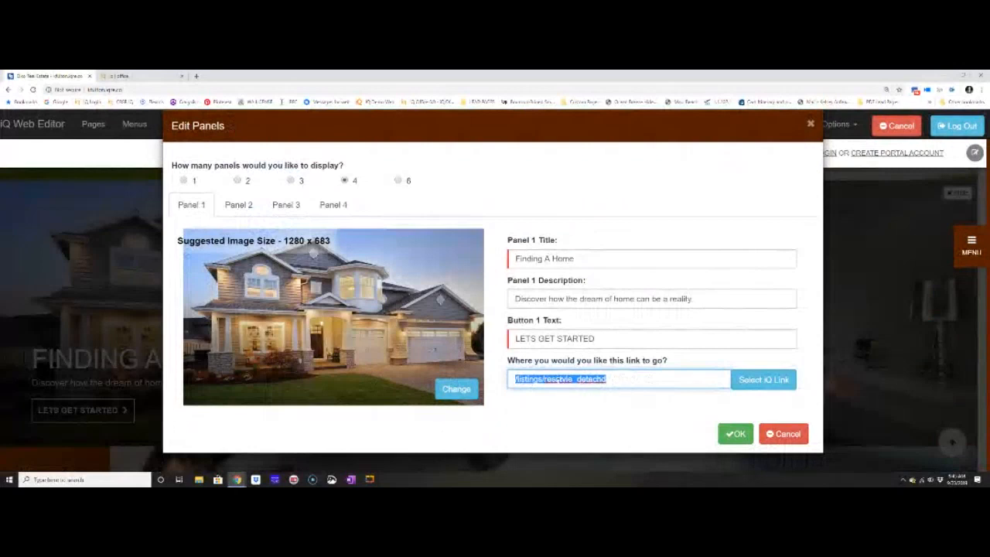
# Change Panel 2's title to "Learn More About Me".
pyautogui.click(227, 205)
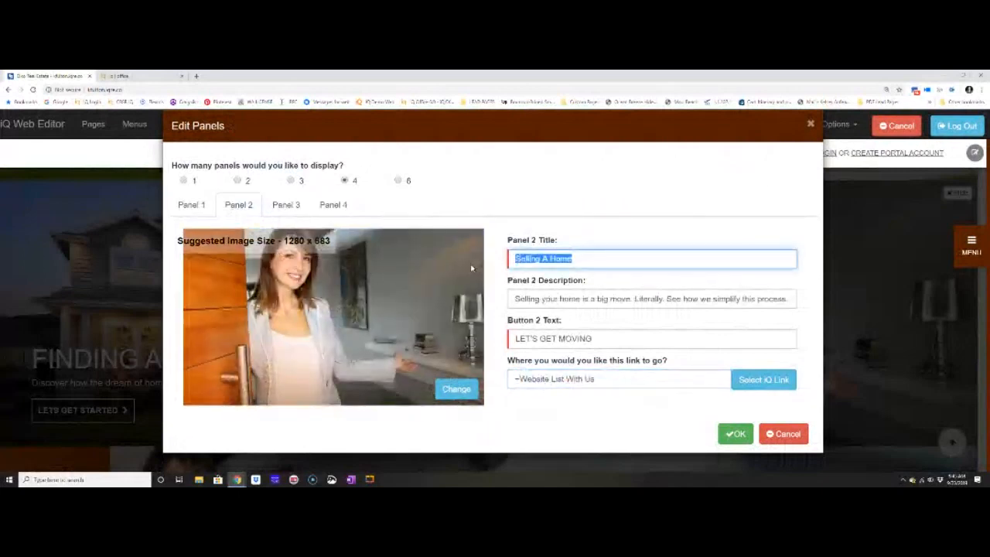
pyautogui.write('Lis')
pyautogui.press('BackSpace')
pyautogui.press('BackSpace')
pyautogui.write('earn More About Me')
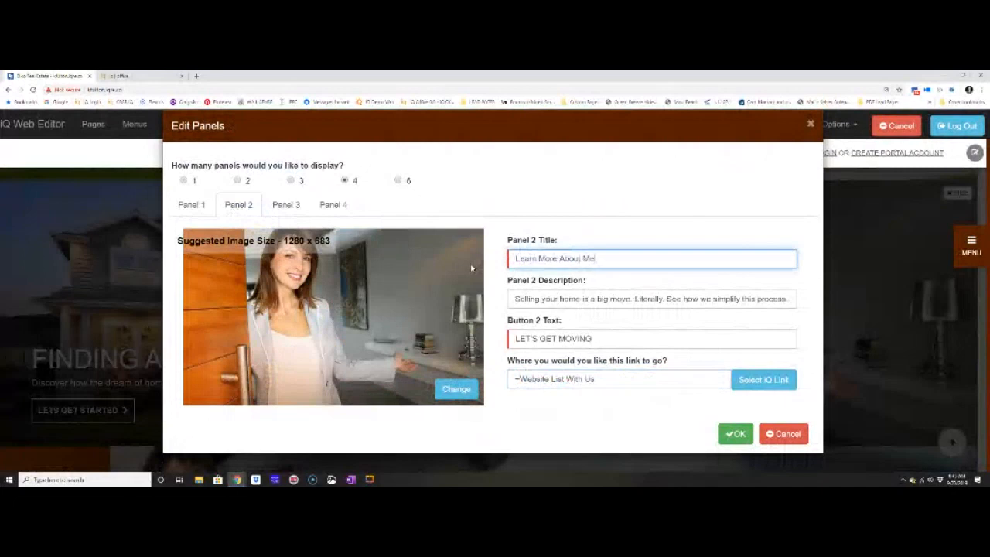
# Replace Panel 2's description with "Who You Work With Matters".
pyautogui.press('Tab')
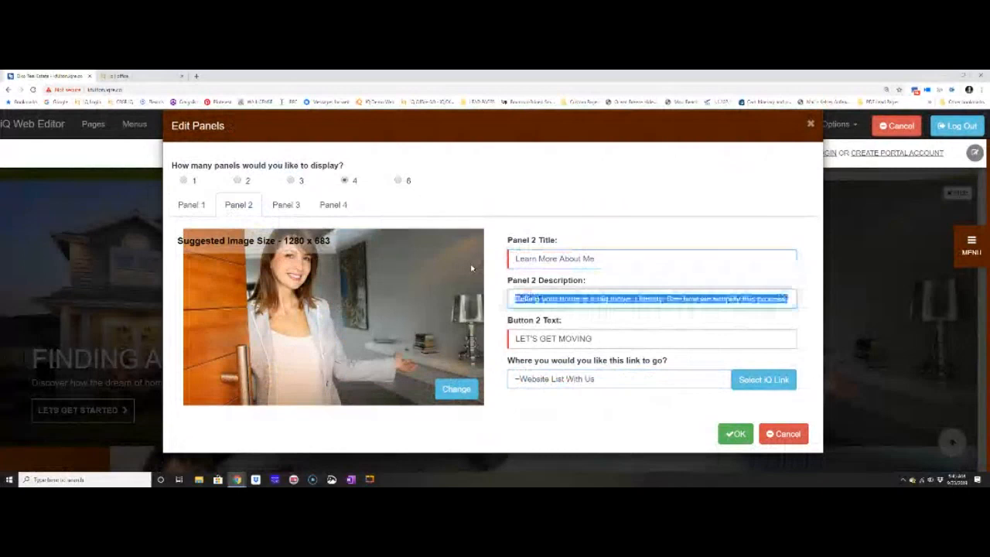
pyautogui.write('W')
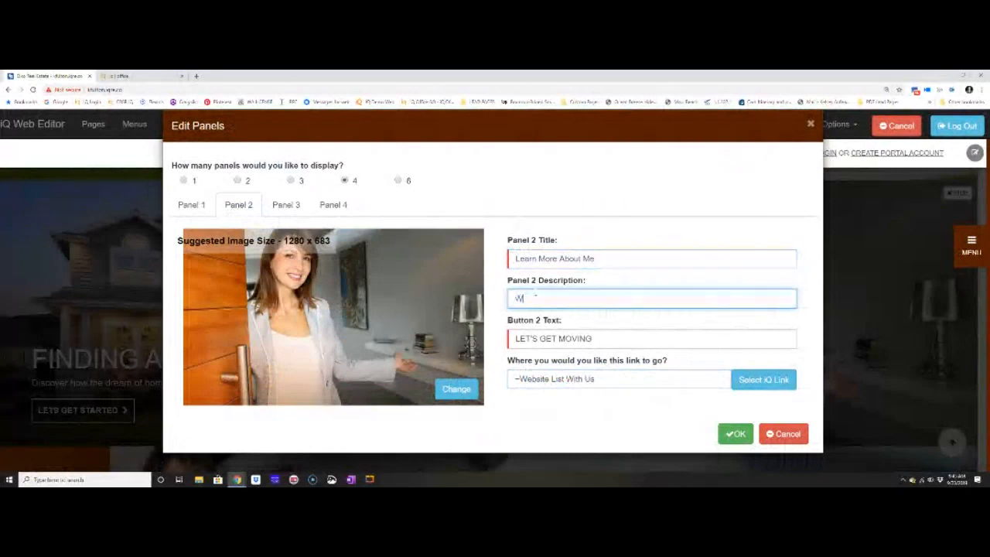
pyautogui.write('ha You Work With Matters')
# Replace Panel 2's button text with "Learn More".
pyautogui.press('Tab')
pyautogui.write('Let')
pyautogui.press('BackSpace')
pyautogui.press('BackSpace')
pyautogui.press('BackSpace')
pyautogui.write('Learn MOre')
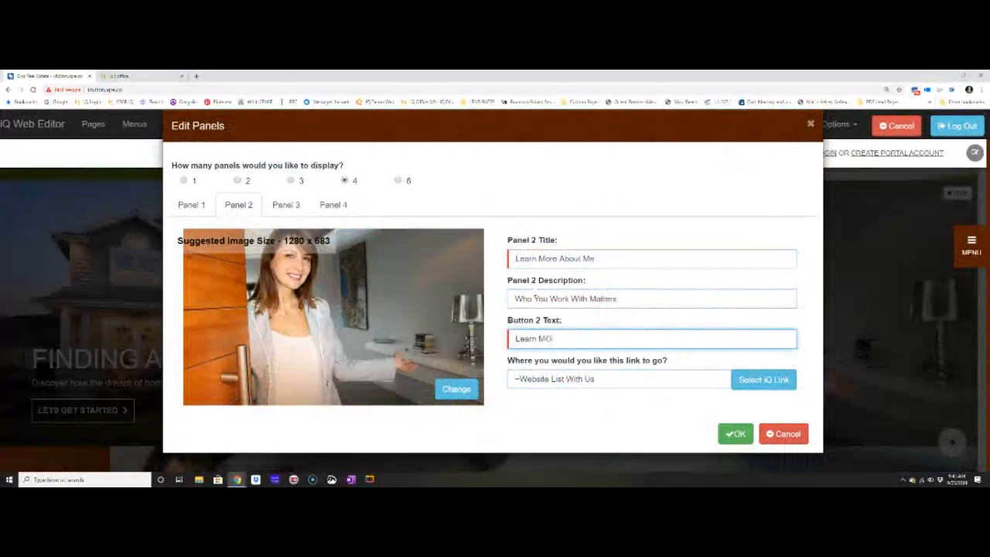
pyautogui.press('BackSpace')
pyautogui.press('BackSpace')
pyautogui.press('BackSpace')
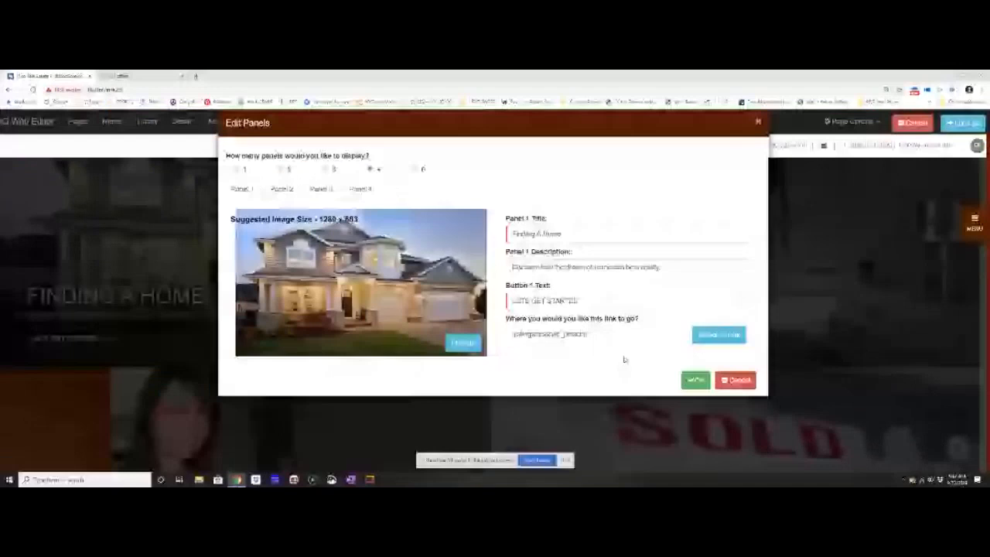
# Accept and reopen the panel settings, giving Panel 2 the title "Learn More About Me" and the description "It is great to meet you".
pyautogui.click(695, 380)
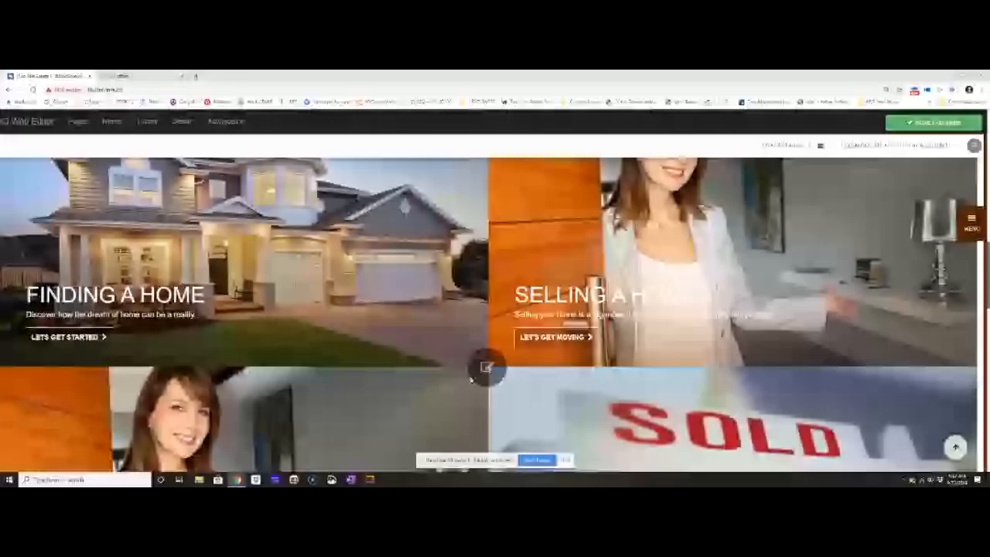
pyautogui.click(484, 369)
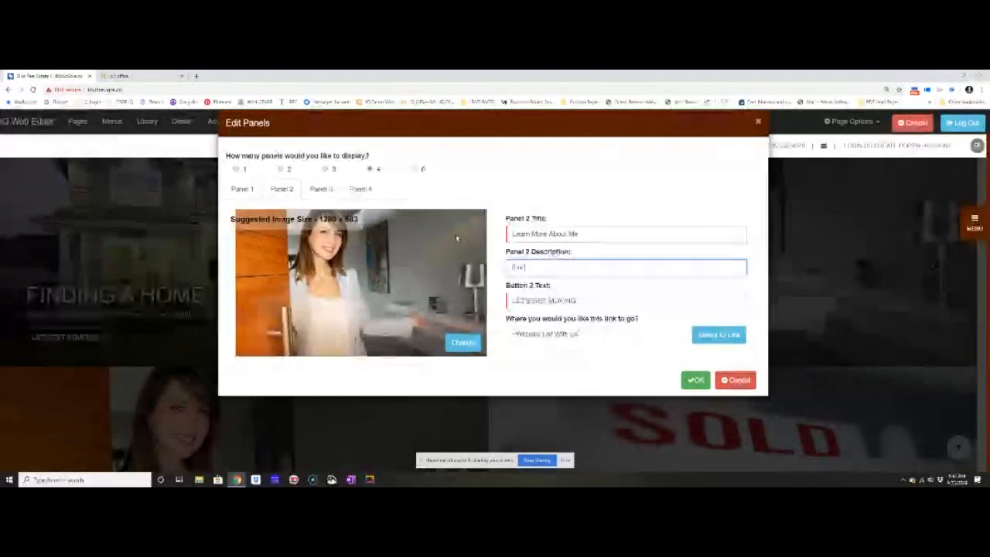
pyautogui.write('great to meet you')
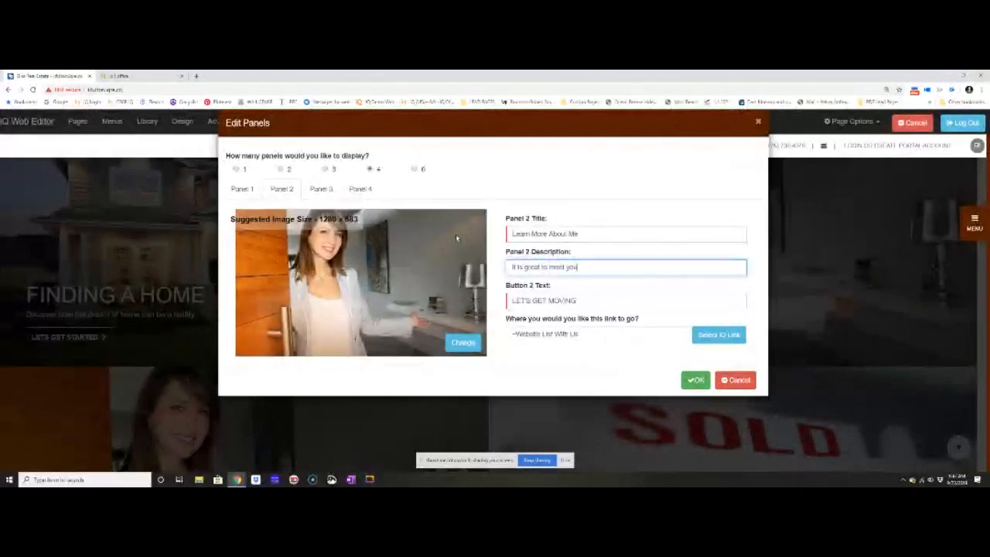
pyautogui.press('Tab')
# Set Panel 2's button text to "Learn More" and link the button to the agent's profile page.
pyautogui.write('Learn ')
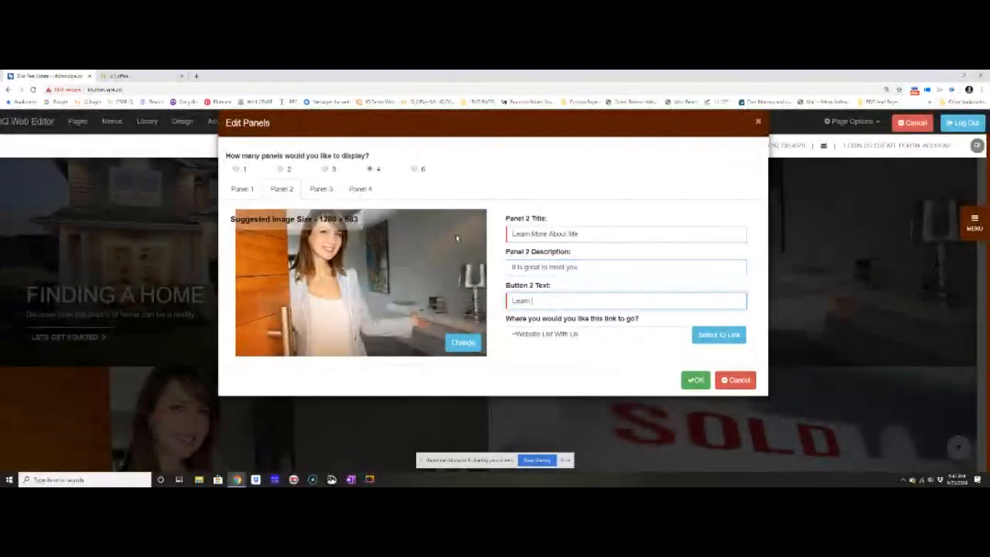
pyautogui.write('More')
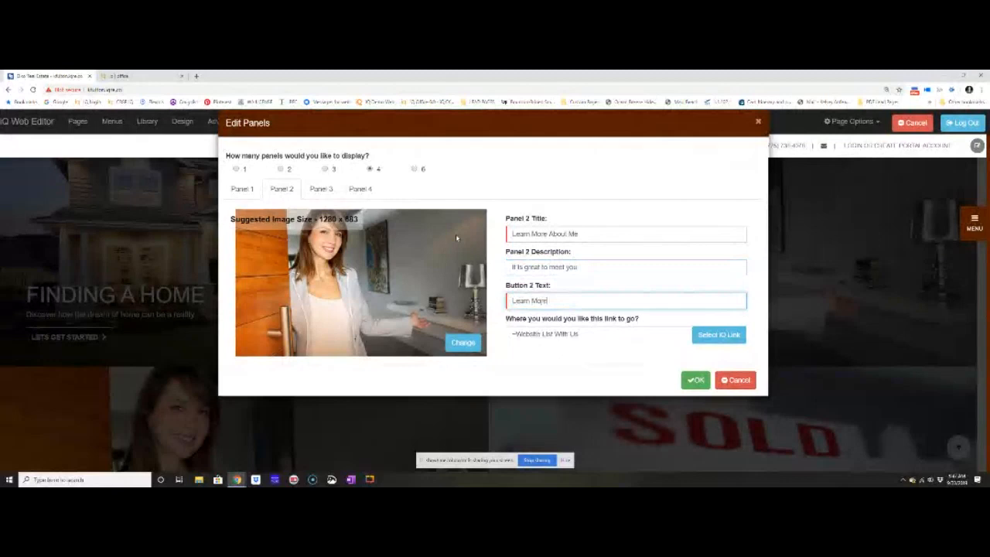
pyautogui.click(718, 337)
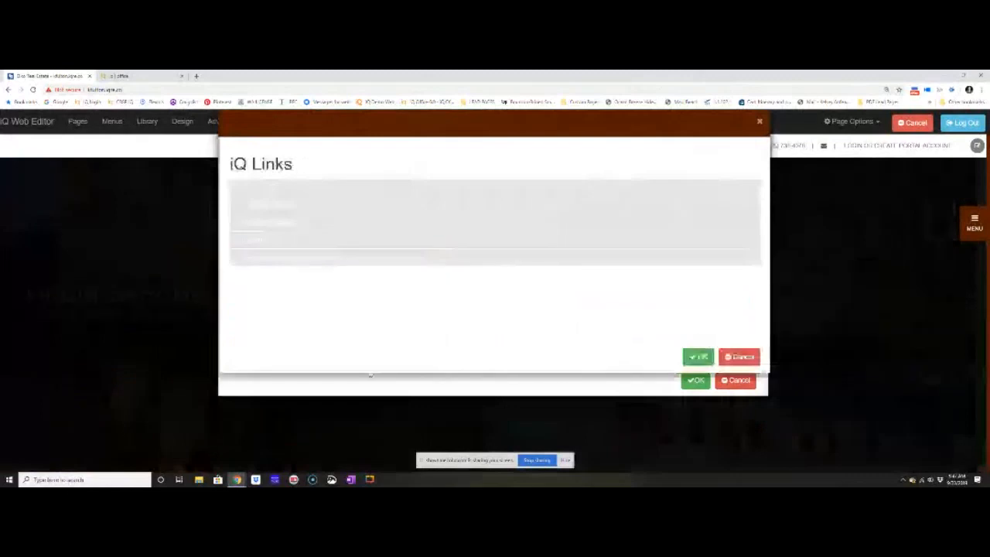
pyautogui.click(249, 190)
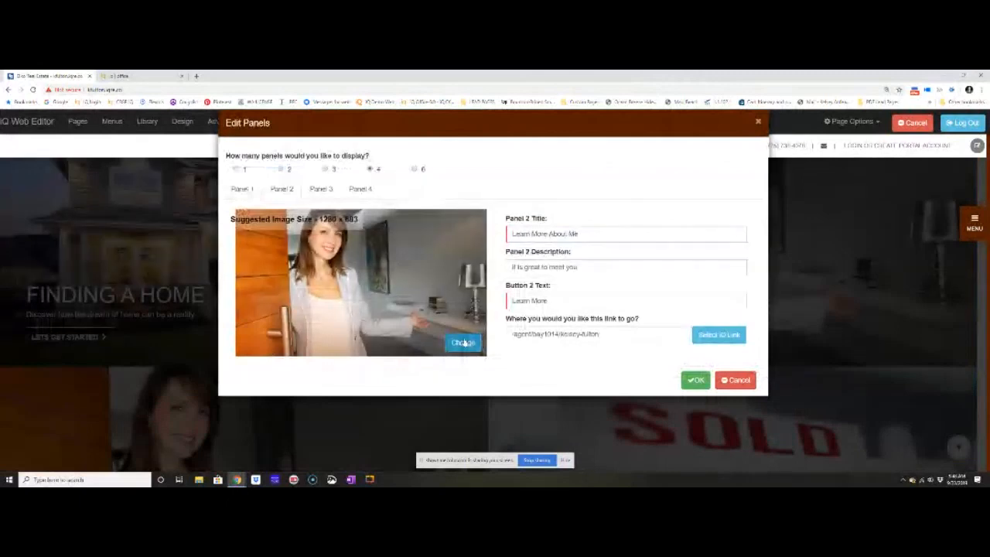
# Upload the agent's color portrait in the coral top from the Dropbox Photos folder and use it as Panel 2's image.
pyautogui.click(464, 344)
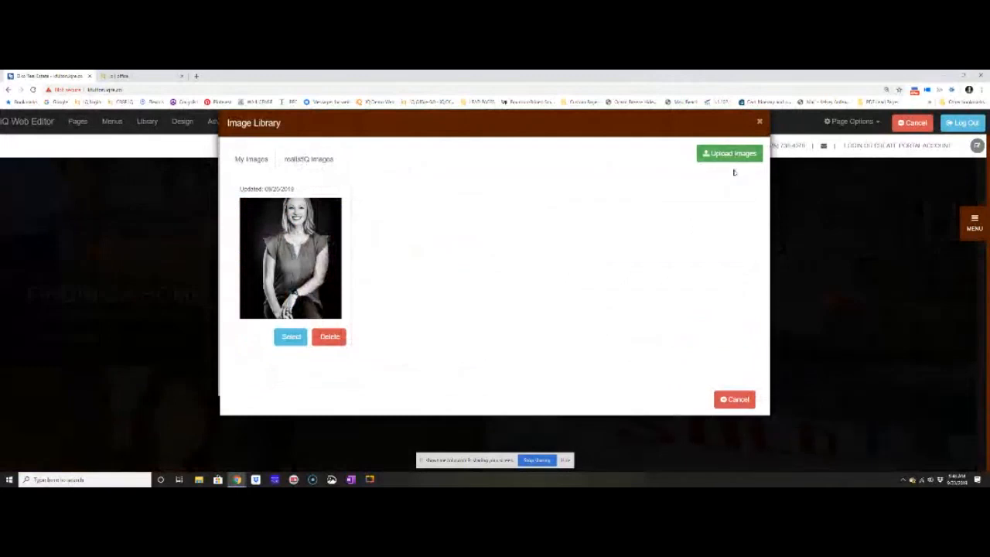
pyautogui.click(713, 156)
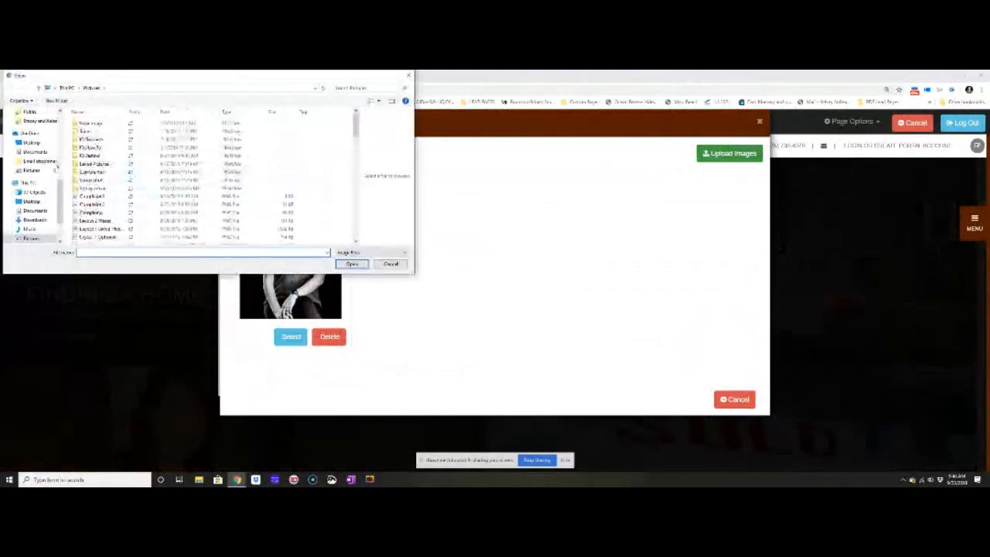
pyautogui.click(23, 170)
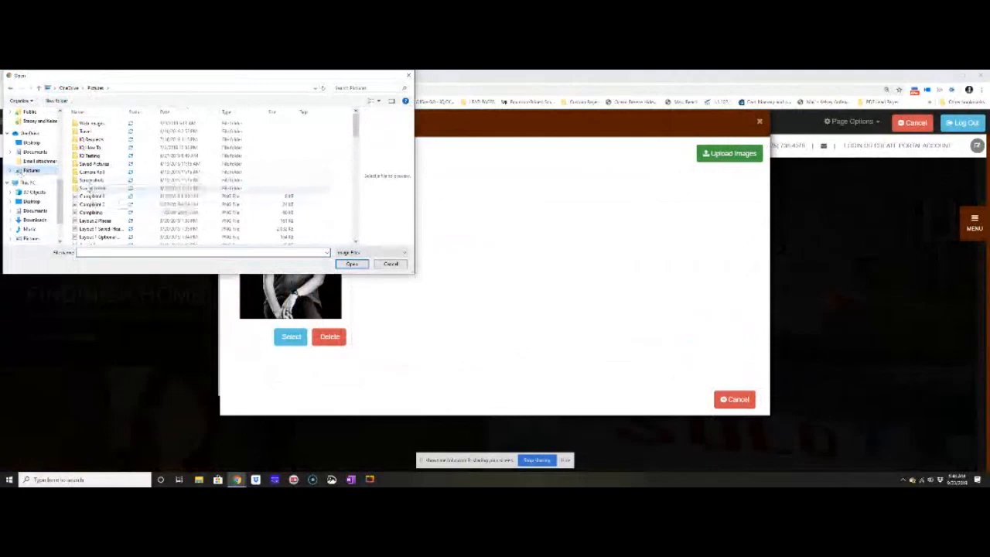
pyautogui.scroll(1, 30, 167)
pyautogui.scroll(1, 34, 168)
pyautogui.scroll(1, 36, 150)
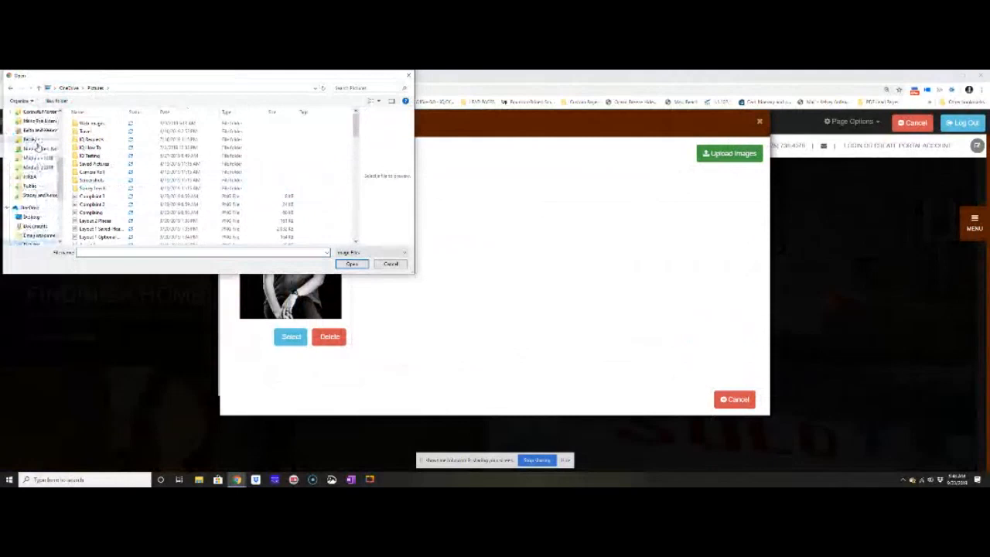
pyautogui.click(31, 139)
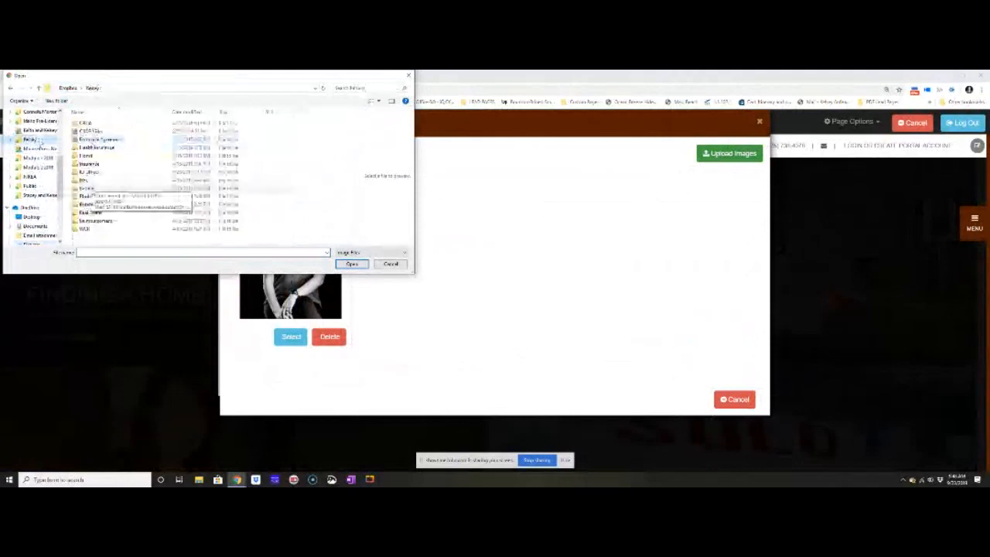
pyautogui.doubleClick(86, 196)
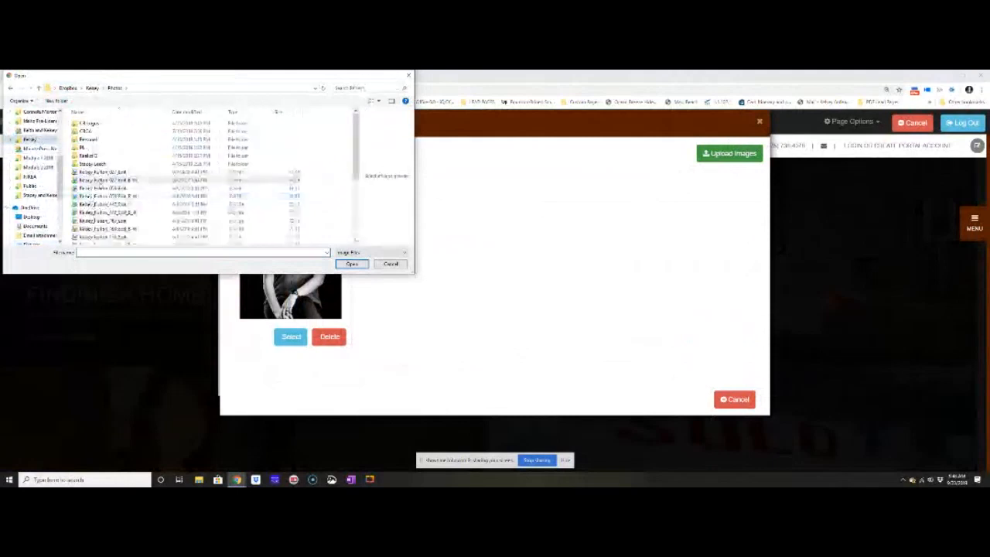
pyautogui.click(102, 222)
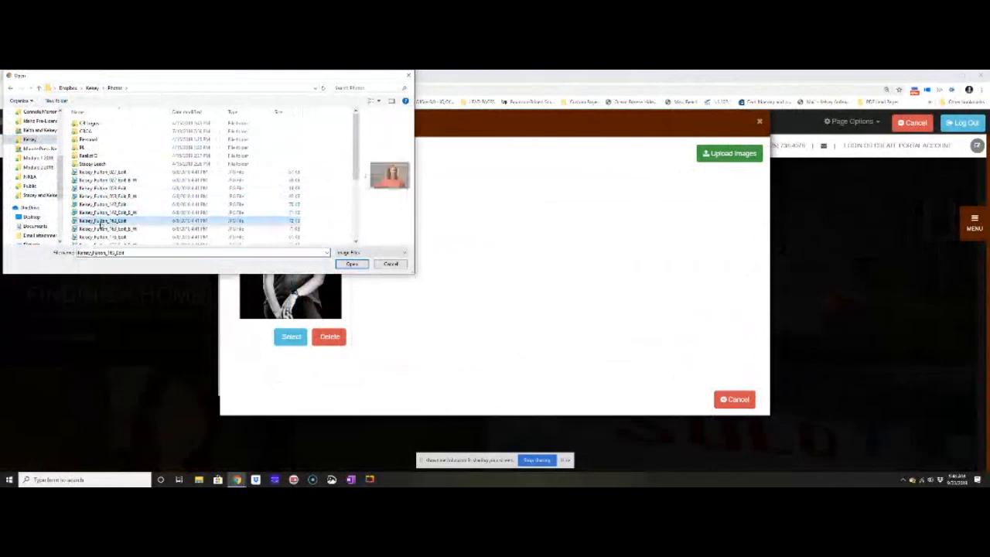
pyautogui.click(350, 265)
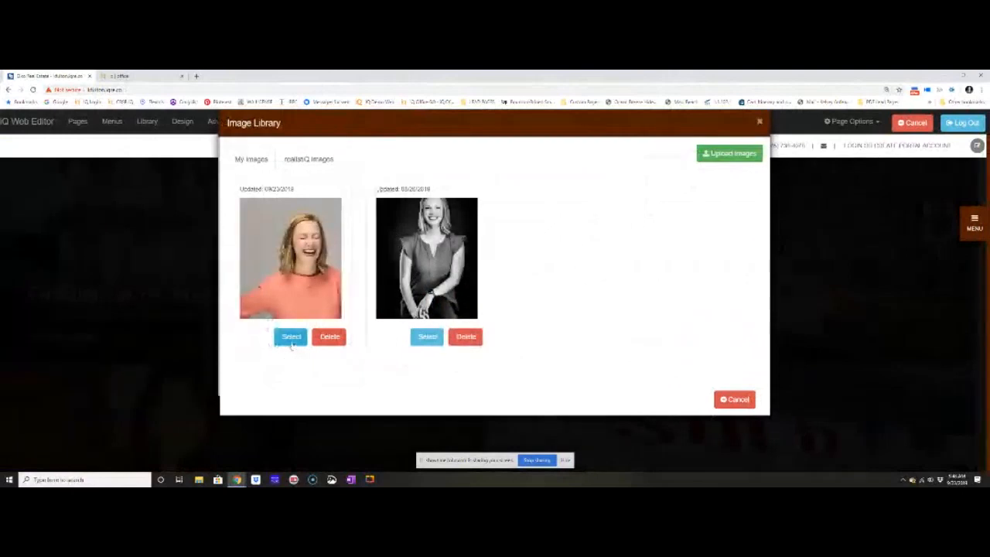
pyautogui.click(292, 340)
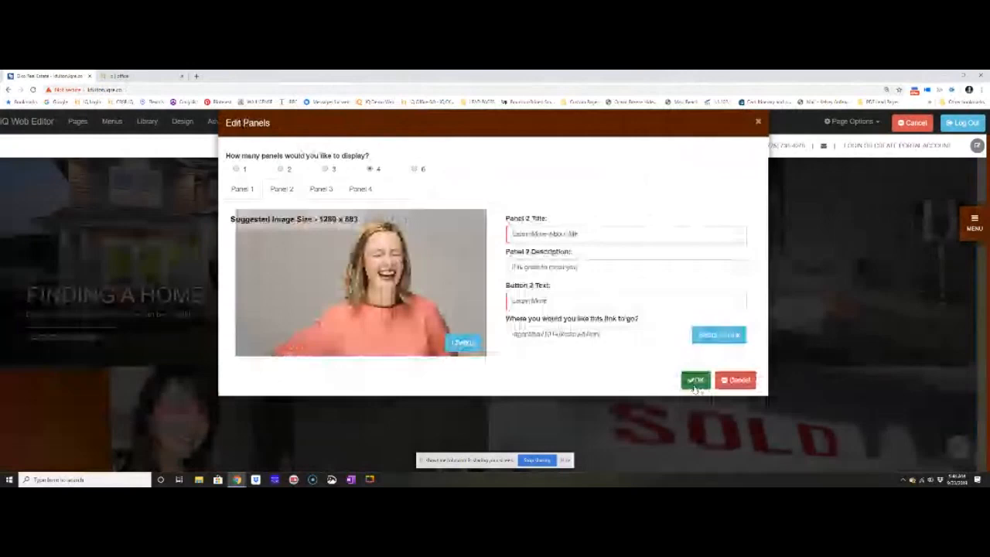
# Accept the Panel 2 settings and check the panels on the homepage.
pyautogui.click(695, 381)
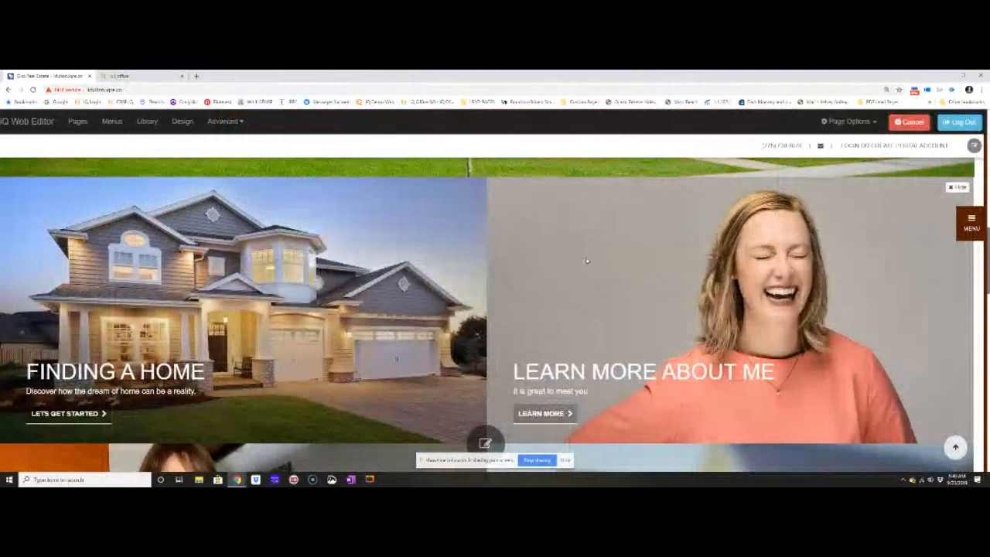
pyautogui.scroll(-1, 586, 261)
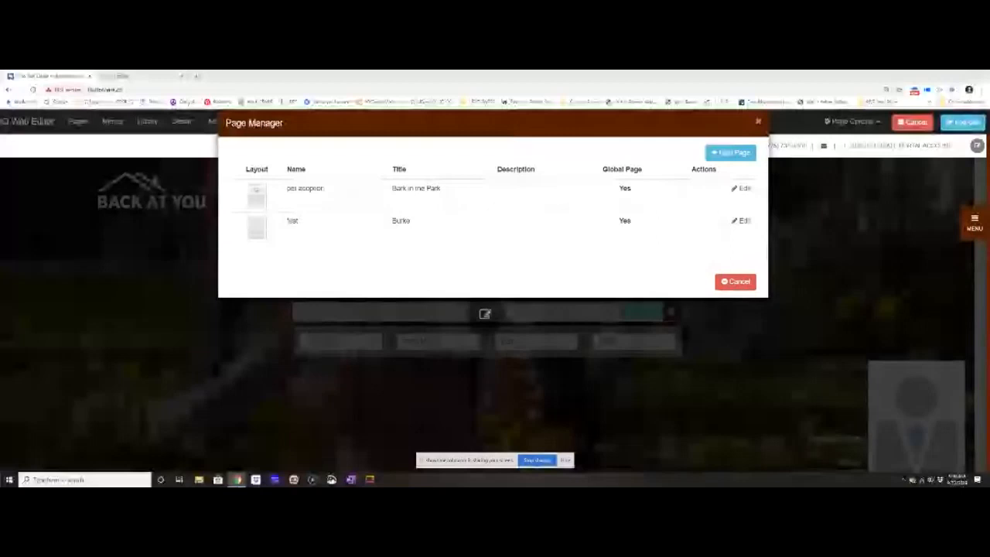
# Start a new page, browse the standard and dynamic page templates, and choose Listings Template 1 as its layout.
pyautogui.click(730, 152)
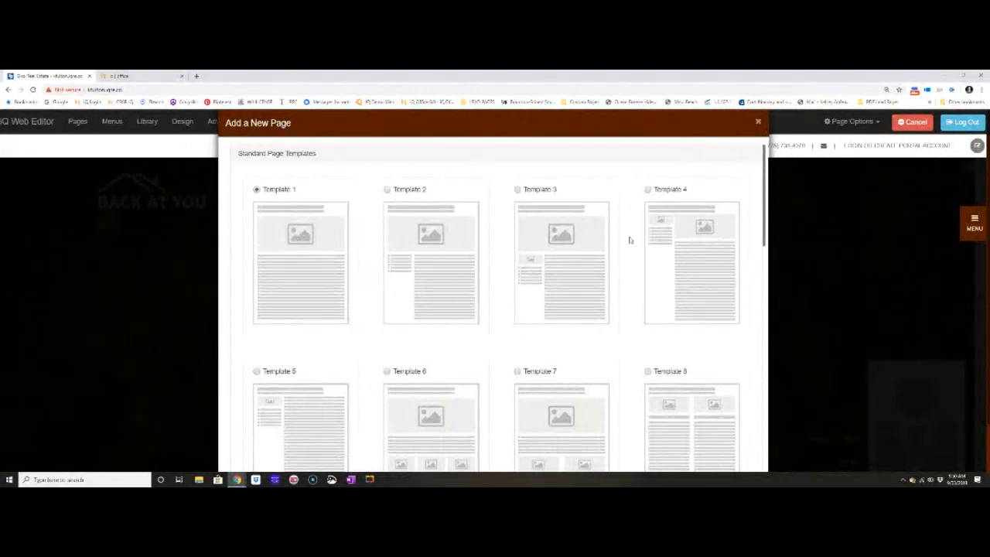
pyautogui.scroll(-3, 627, 241)
pyautogui.scroll(-3, 627, 246)
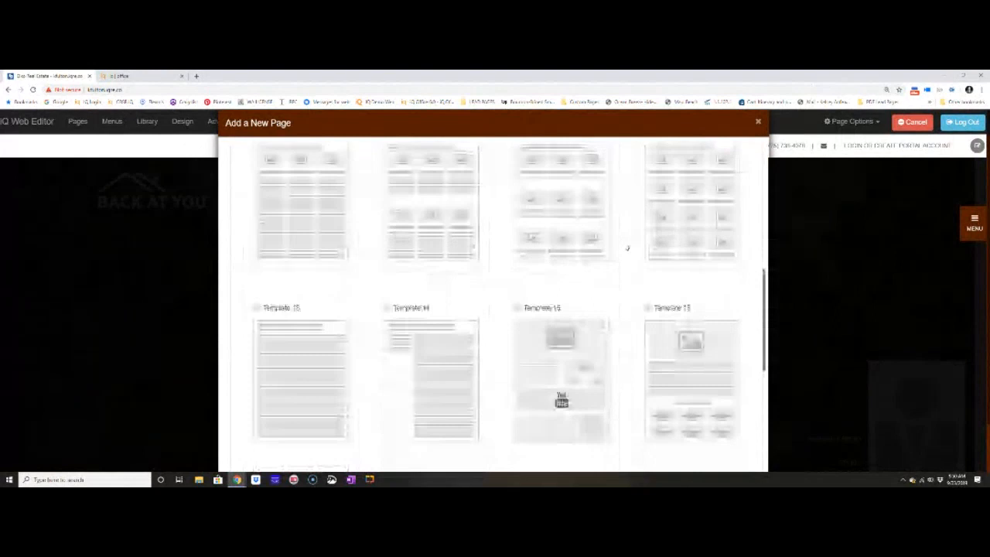
pyautogui.scroll(-3, 627, 247)
pyautogui.moveTo(240, 236); pyautogui.dragTo(417, 235)
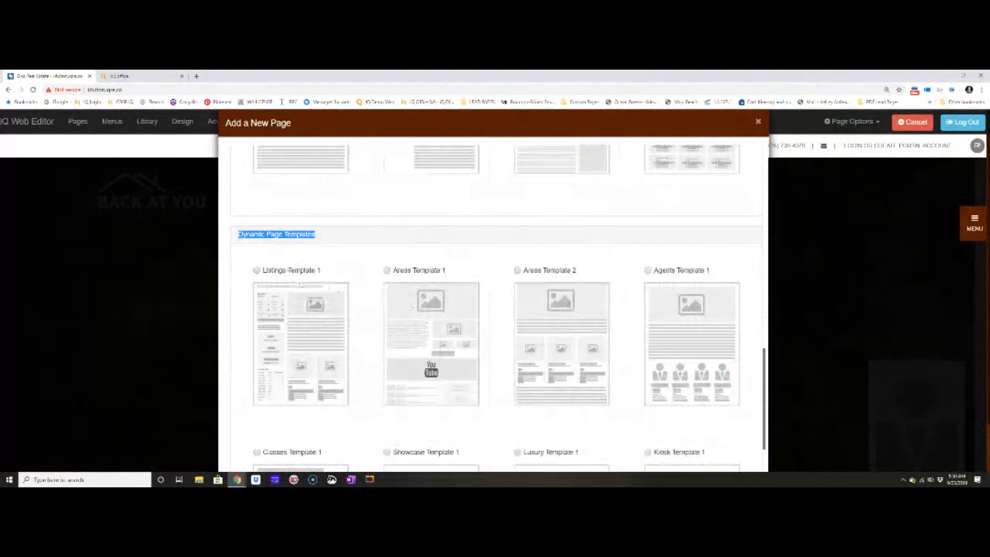
pyautogui.click(344, 272)
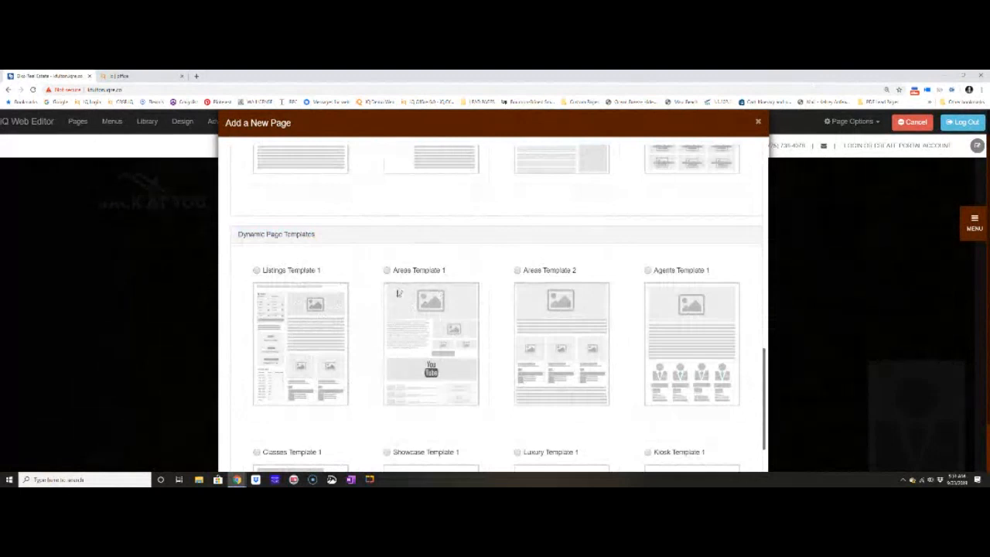
pyautogui.scroll(2, 397, 293)
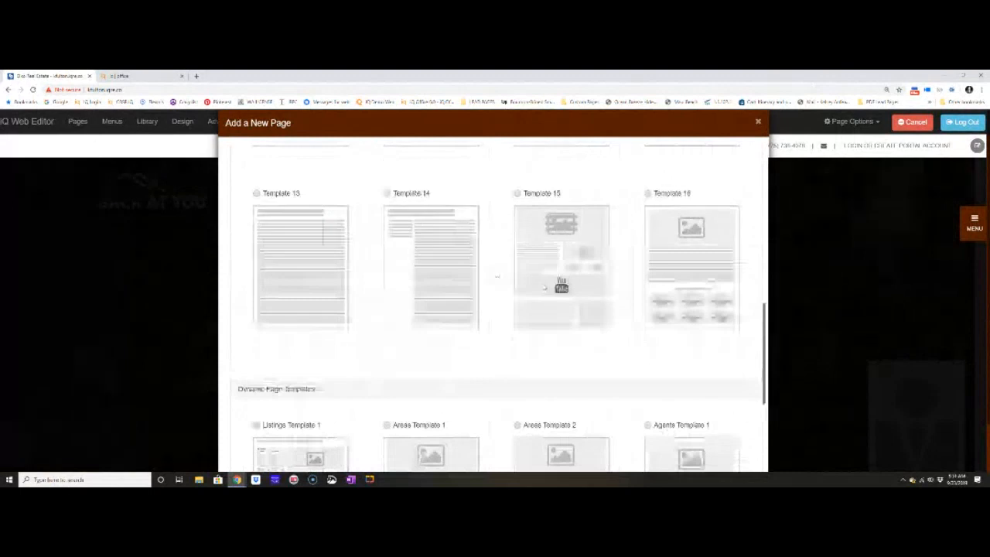
pyautogui.scroll(-2, 497, 276)
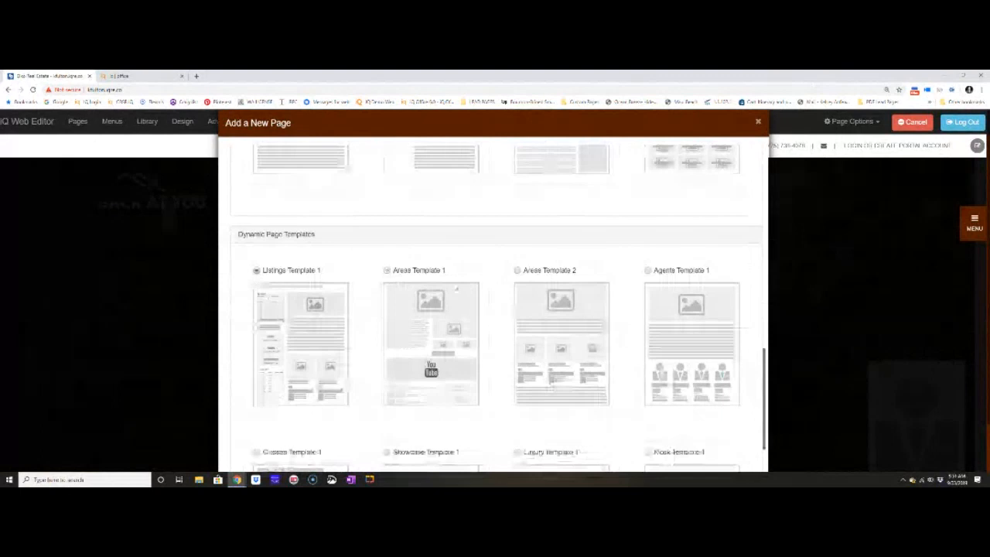
pyautogui.click(456, 288)
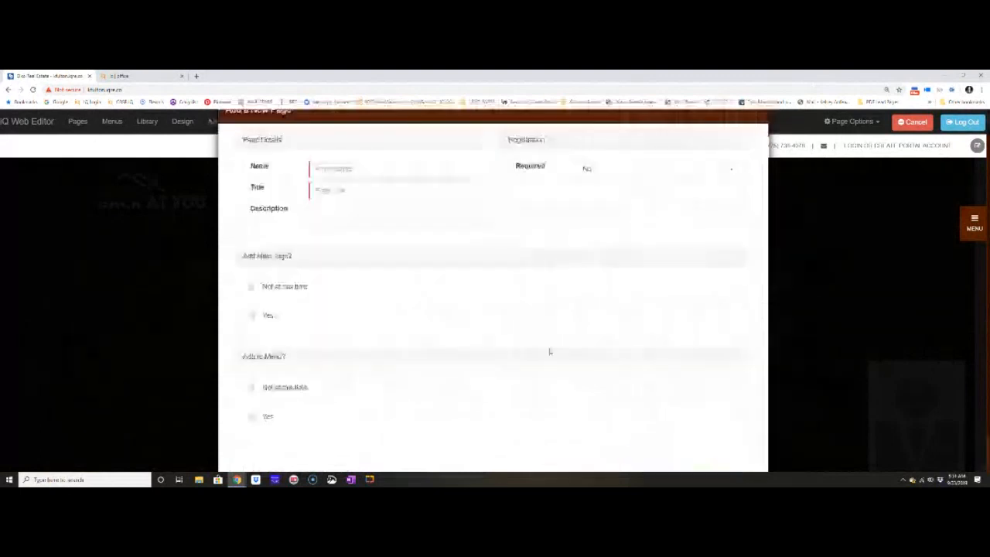
# Name the new page "New Homes This Week" and give it the title "What's New Now", leaving the description empty.
pyautogui.click(400, 182)
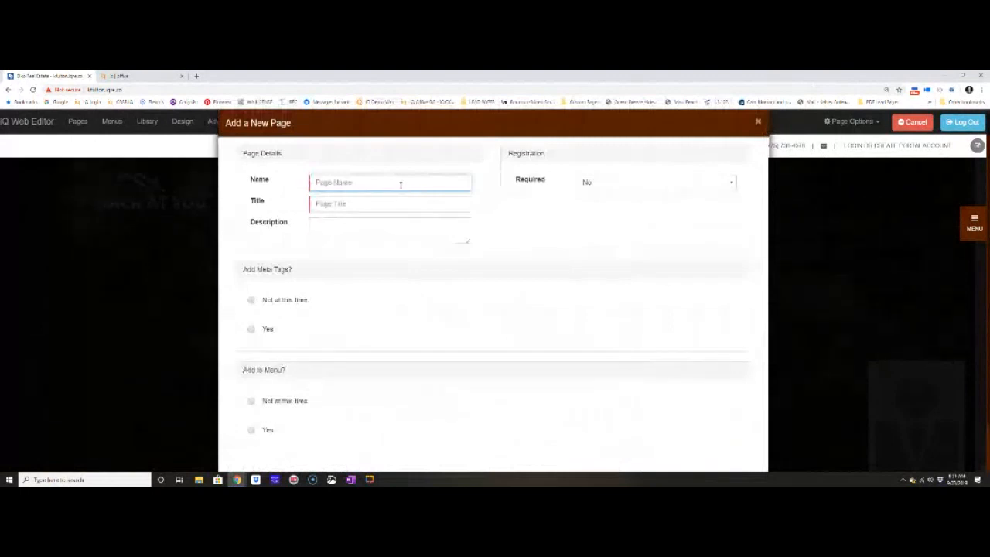
pyautogui.write('New Paomes This Week')
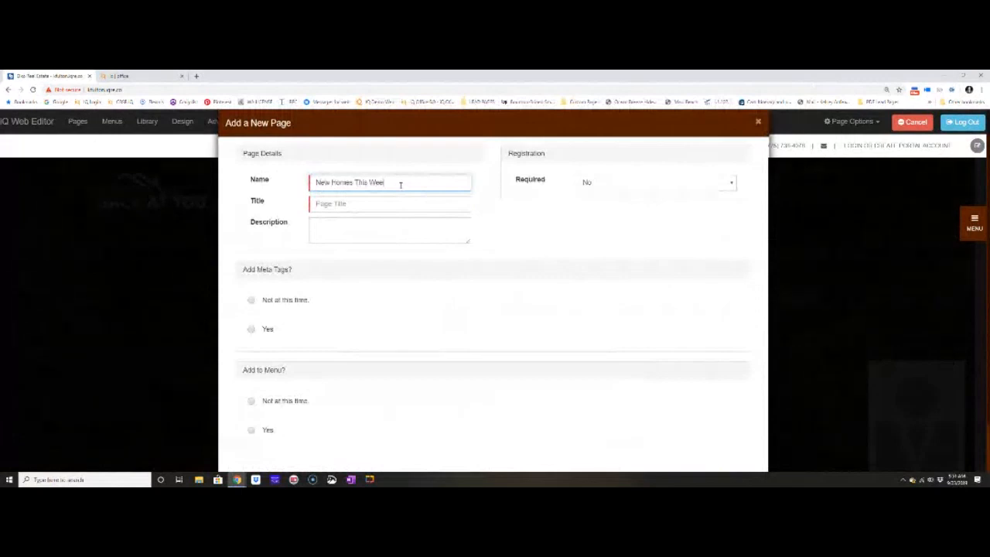
pyautogui.press('Tab')
pyautogui.write("What's New Nea")
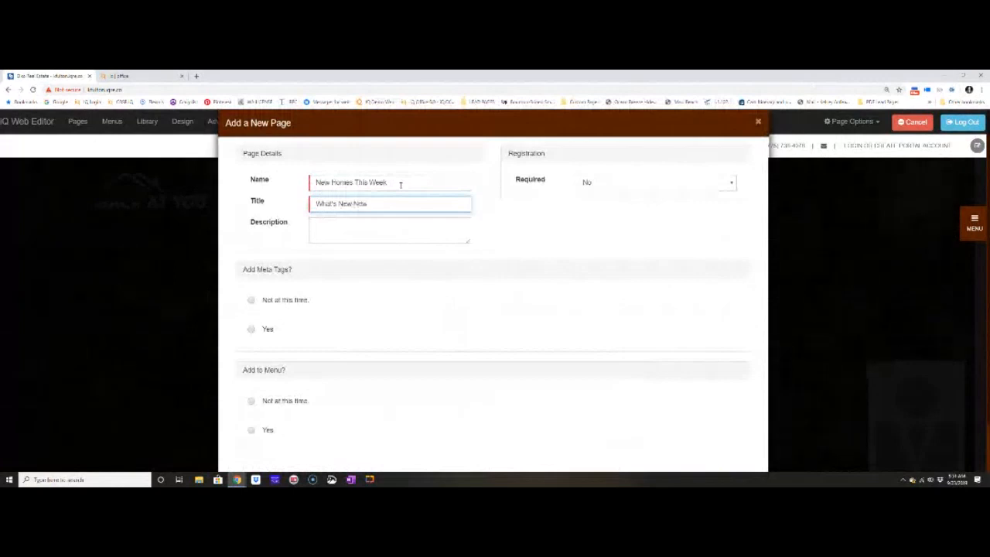
pyautogui.click(419, 180)
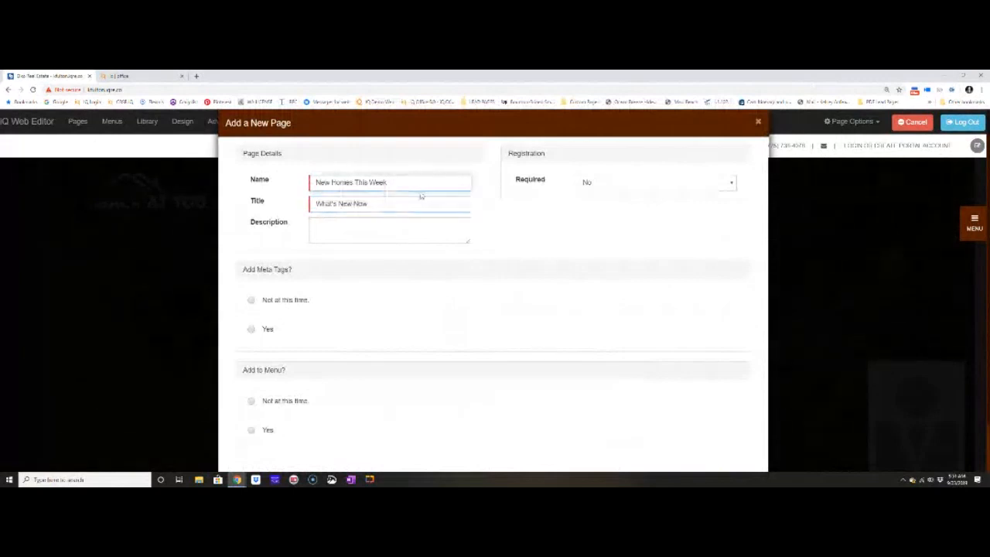
pyautogui.click(423, 201)
pyautogui.click(423, 224)
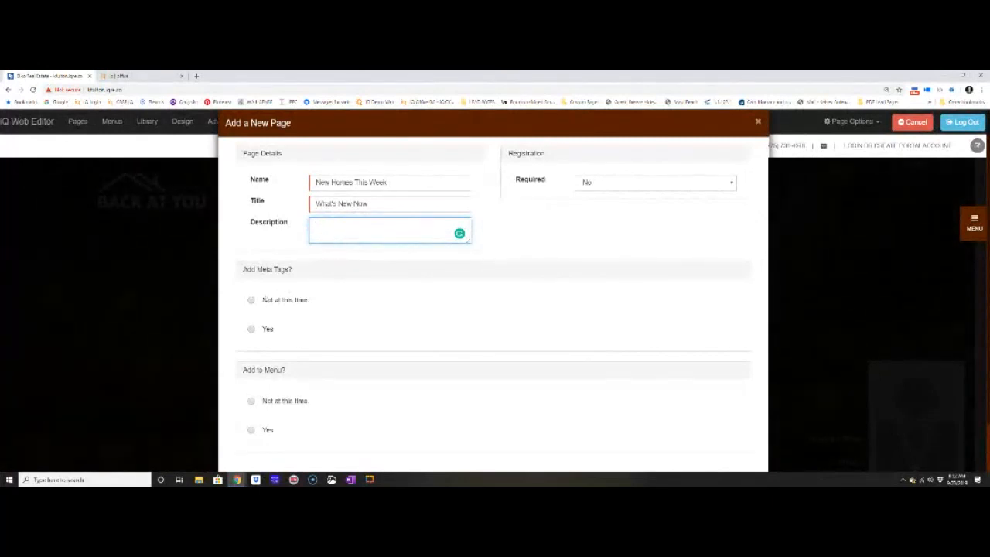
# Review the new page's meta tag, registration and menu options, and create the page with registration not required.
pyautogui.moveTo(243, 278); pyautogui.dragTo(306, 277)
pyautogui.click(381, 278)
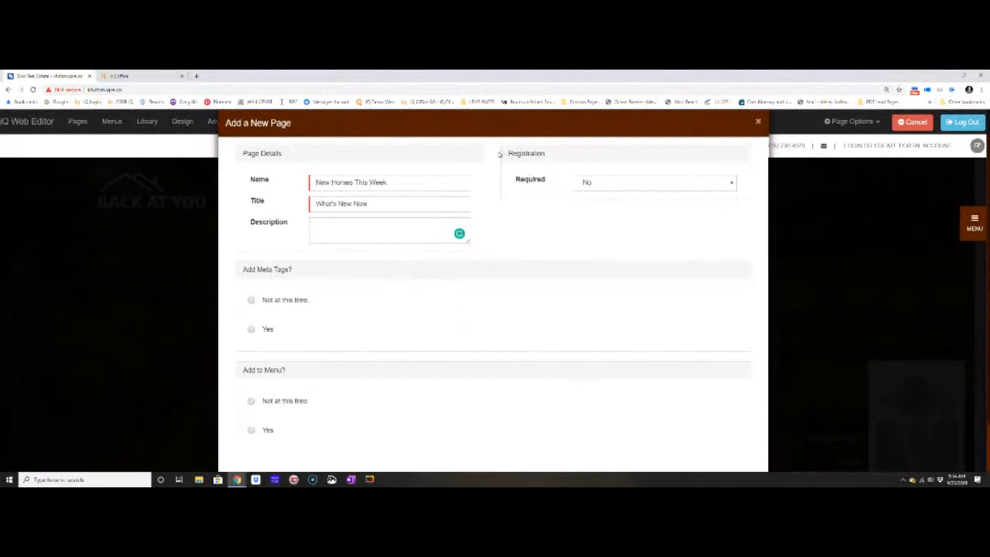
pyautogui.moveTo(503, 153); pyautogui.dragTo(576, 160)
pyautogui.scroll(-1, 565, 283)
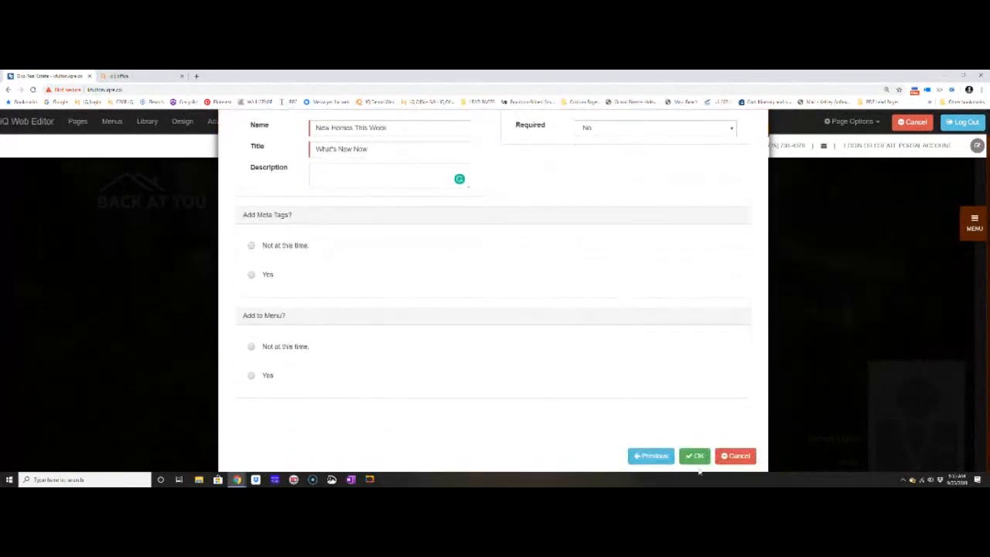
pyautogui.scroll(1, 435, 298)
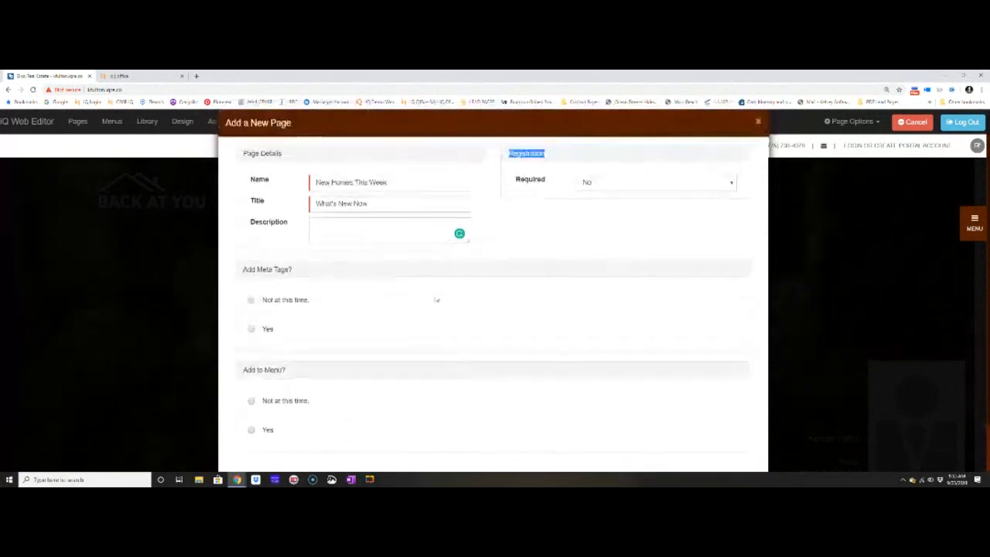
pyautogui.scroll(-1, 590, 386)
pyautogui.click(692, 456)
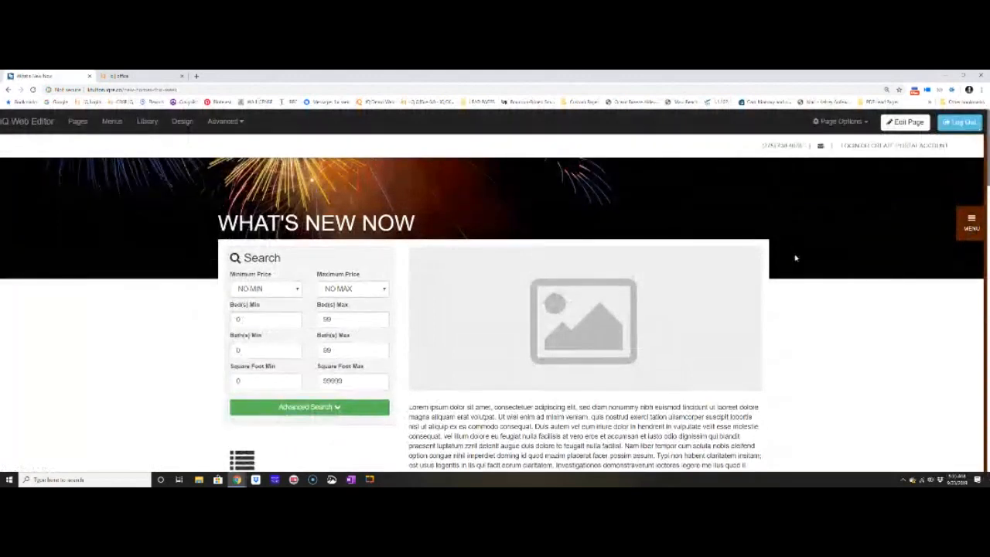
# Switch the new page to edit mode and replace its header image placeholder with the realistiQ Alberta city skyline at dusk.
pyautogui.click(401, 90)
pyautogui.press('BackSpace')
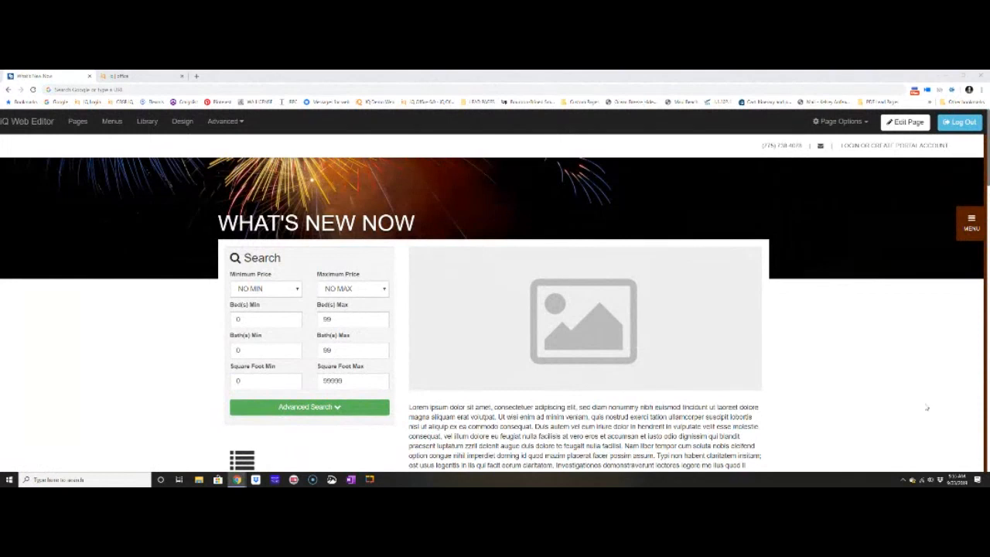
pyautogui.click(899, 121)
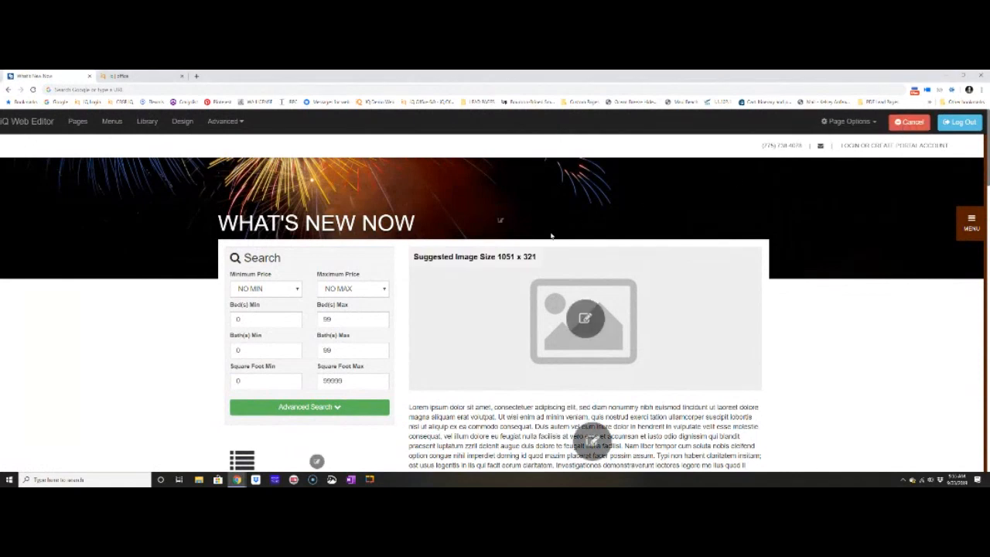
pyautogui.scroll(-2, 550, 253)
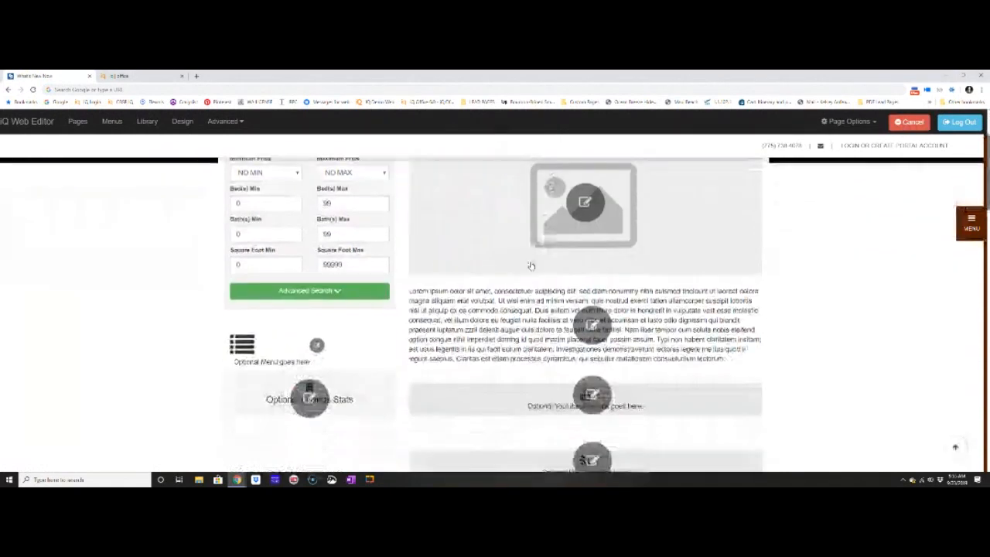
pyautogui.scroll(-1, 456, 265)
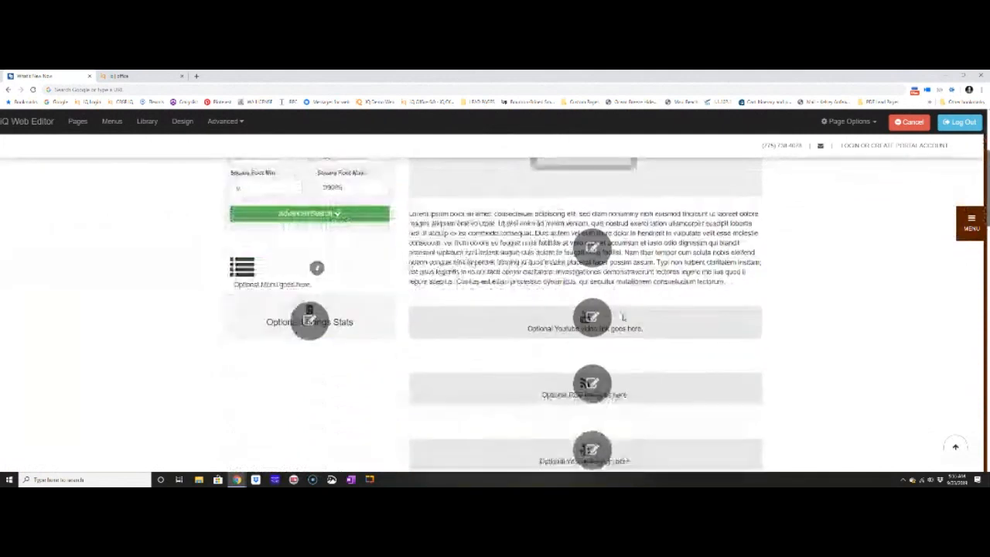
pyautogui.scroll(2, 605, 198)
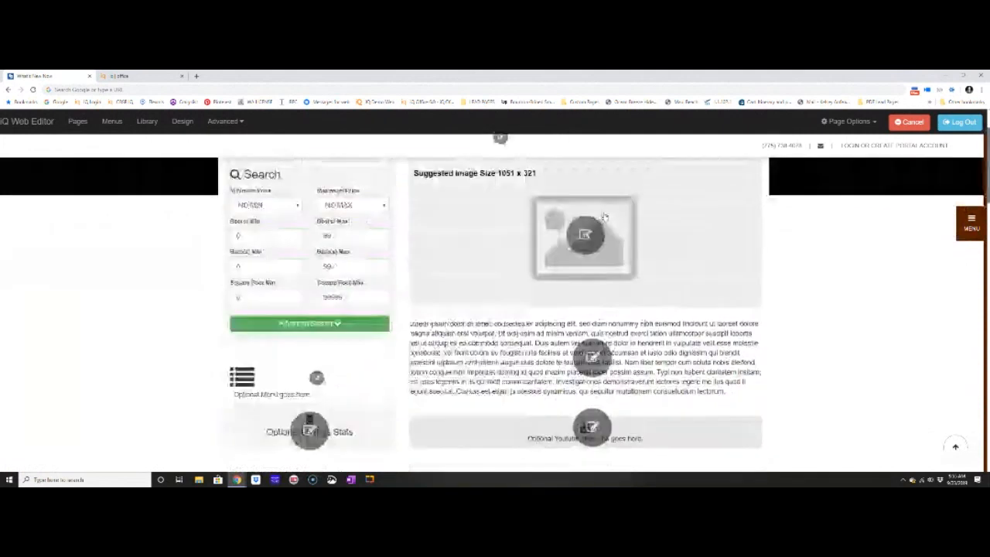
pyautogui.click(594, 246)
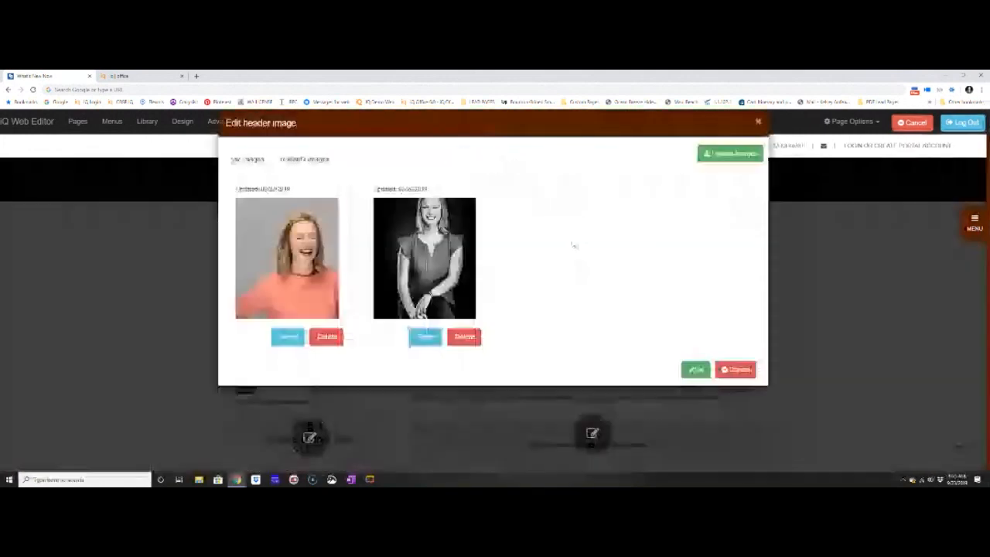
pyautogui.click(301, 159)
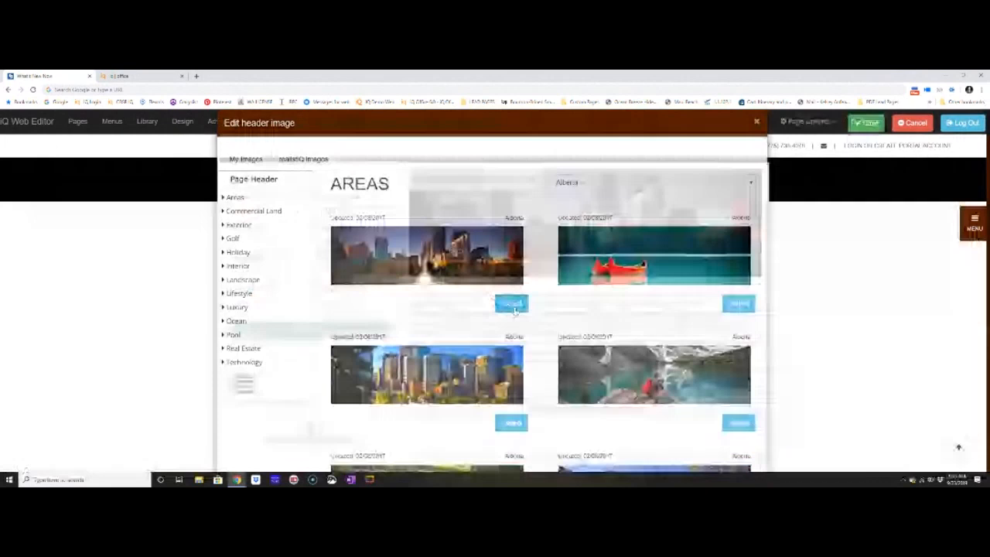
pyautogui.click(511, 304)
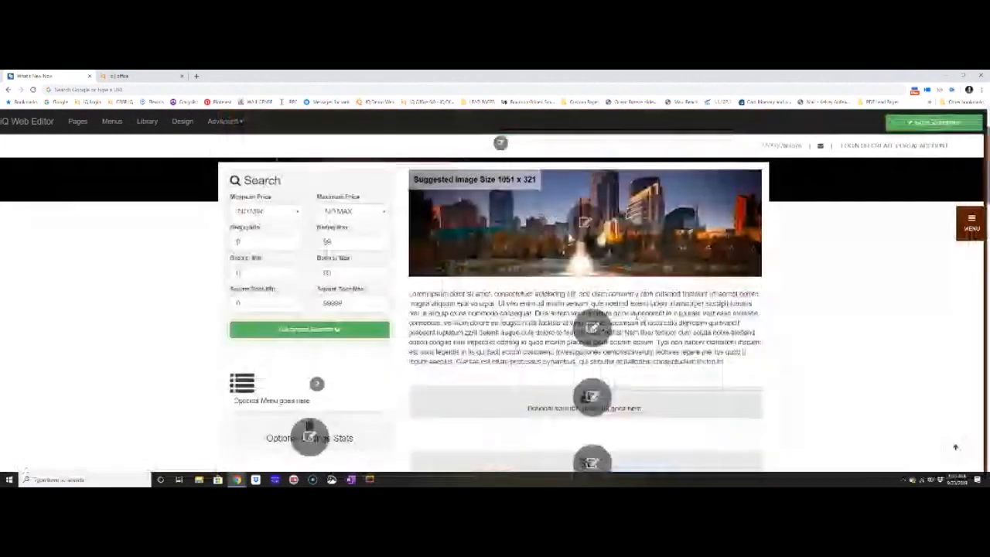
# Clear the placeholder body text below the header image and save the page.
pyautogui.scroll(-1, 589, 290)
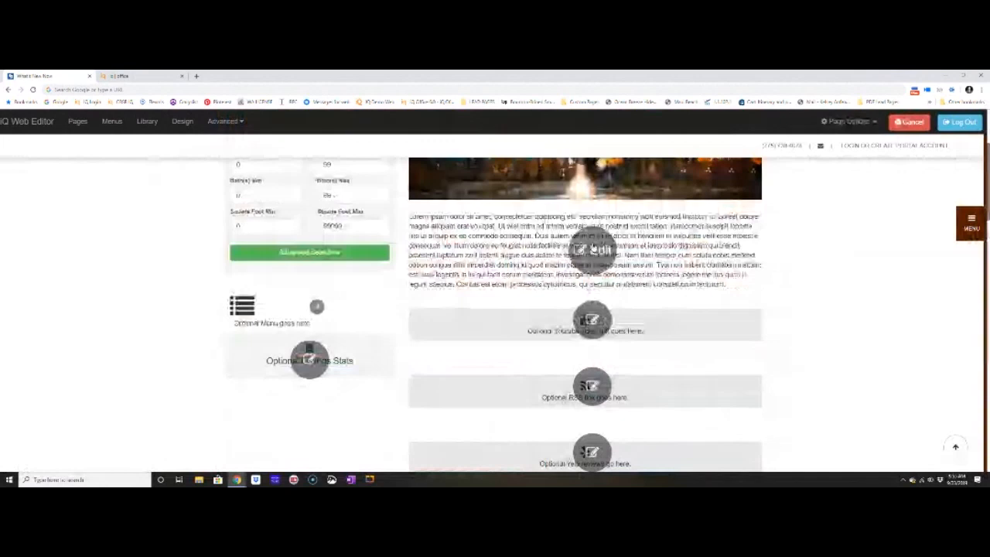
pyautogui.click(593, 246)
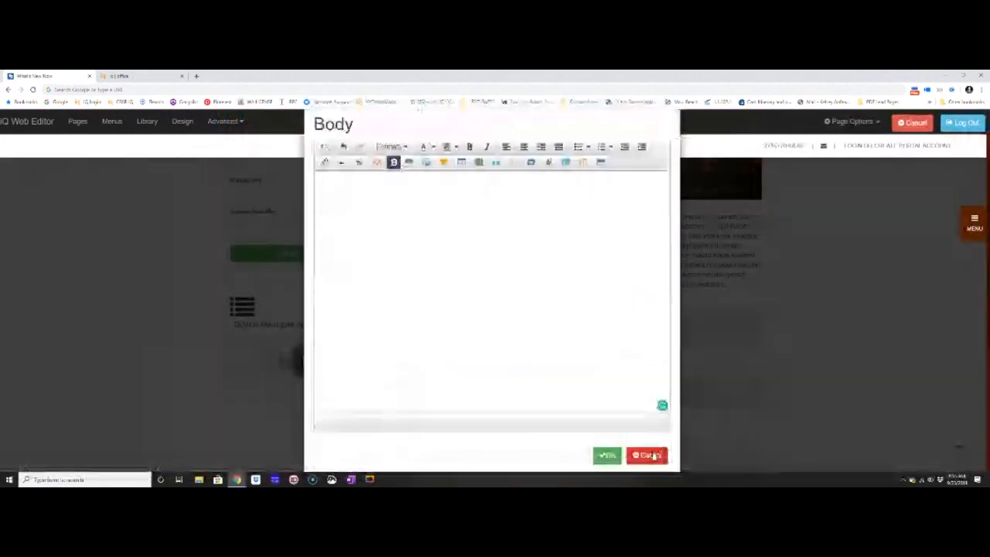
pyautogui.click(649, 455)
pyautogui.click(857, 122)
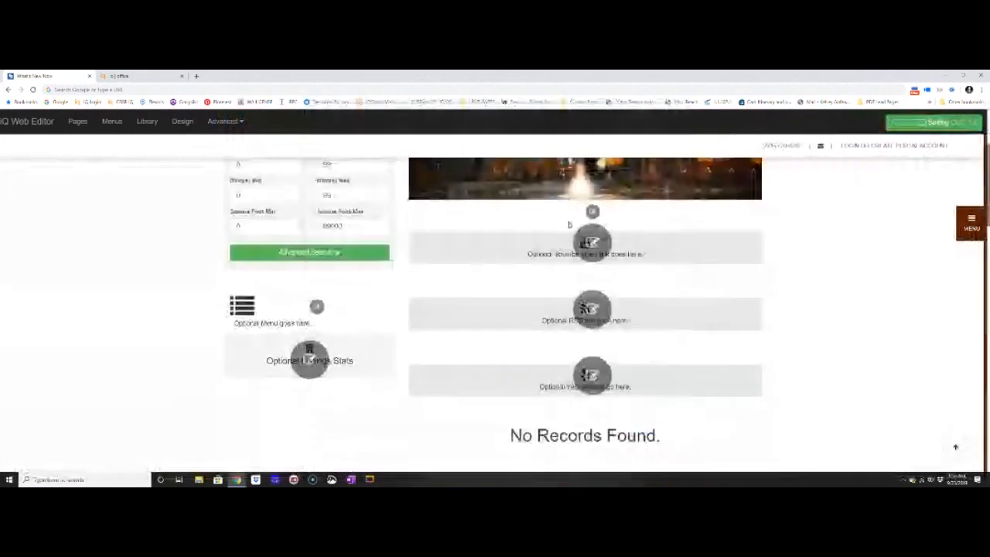
# Set the new page's listings filter to include non-company properties, try Elko as its location, and apply the filter.
pyautogui.scroll(-2, 590, 377)
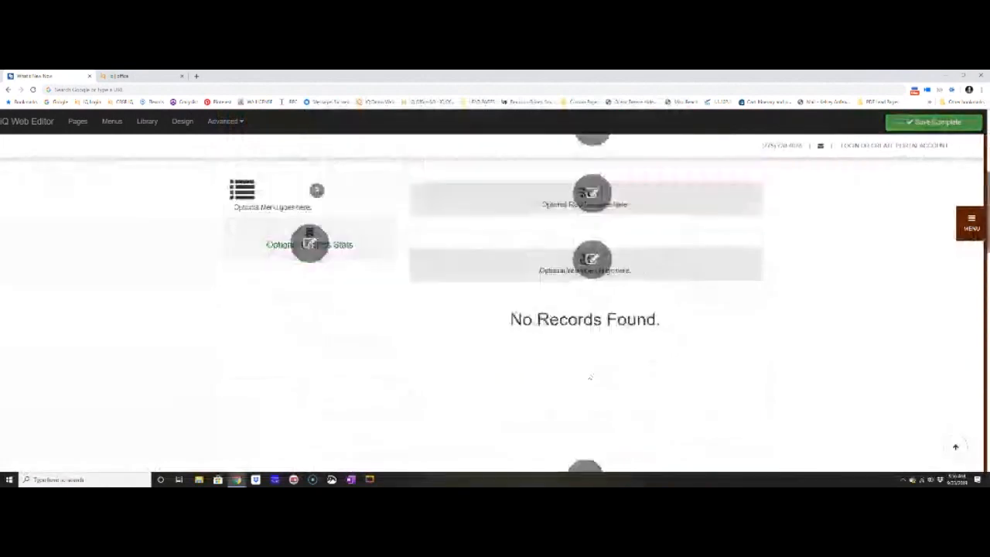
pyautogui.scroll(-2, 590, 377)
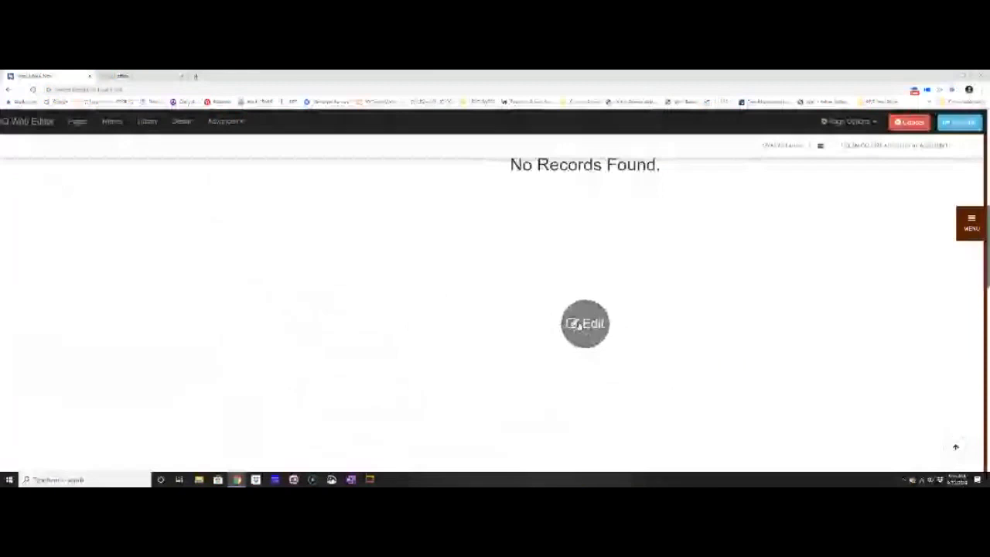
pyautogui.click(582, 324)
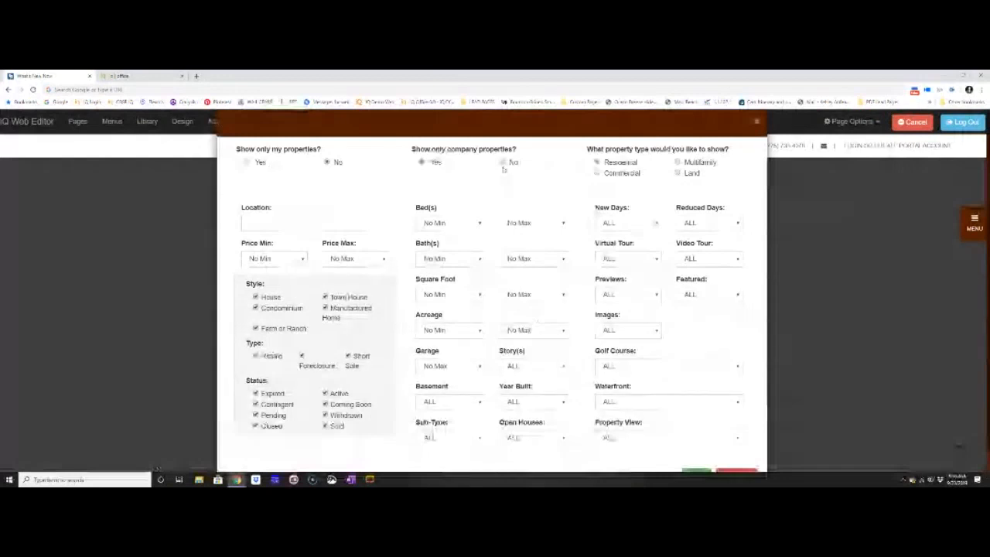
pyautogui.click(502, 163)
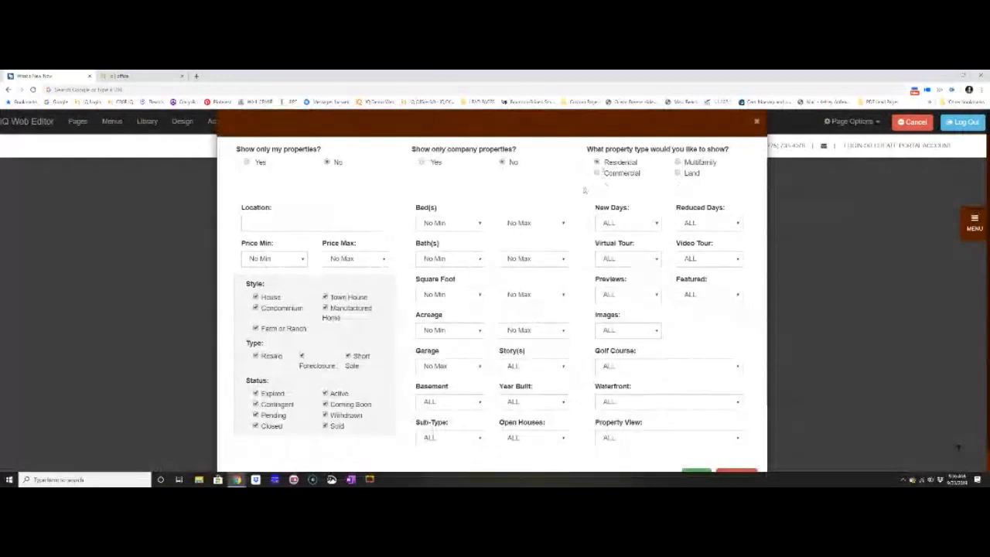
pyautogui.click(349, 224)
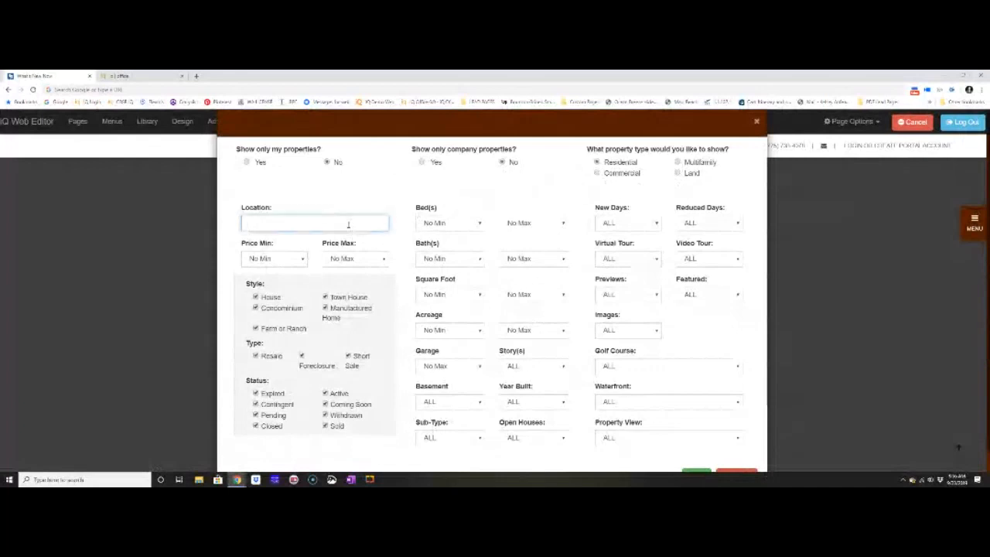
pyautogui.write('Elko')
pyautogui.click(336, 224)
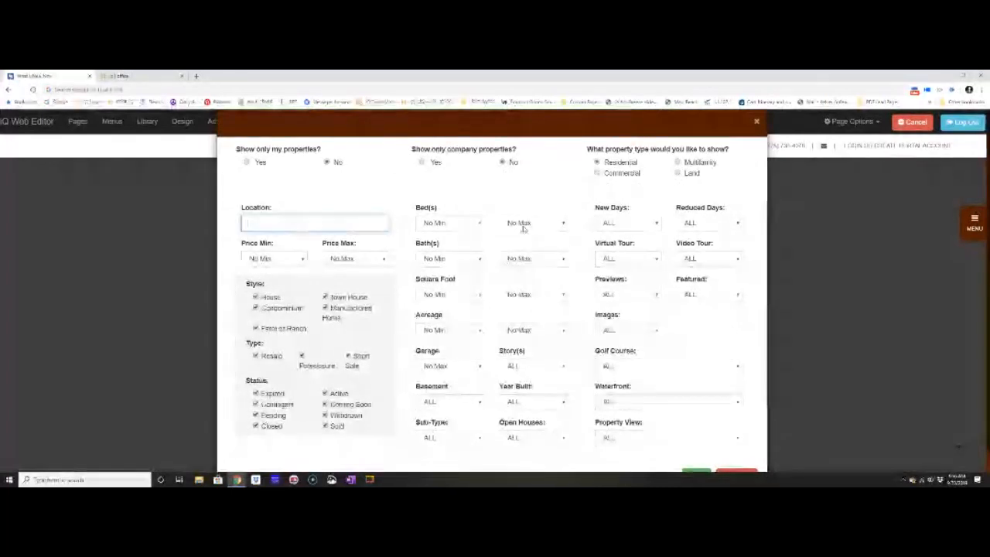
pyautogui.scroll(-1, 523, 228)
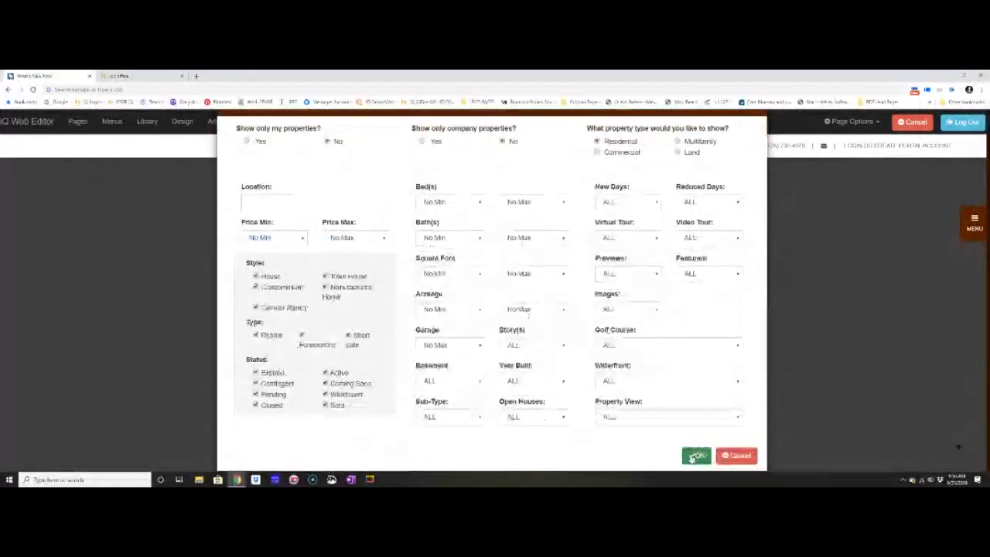
pyautogui.click(693, 456)
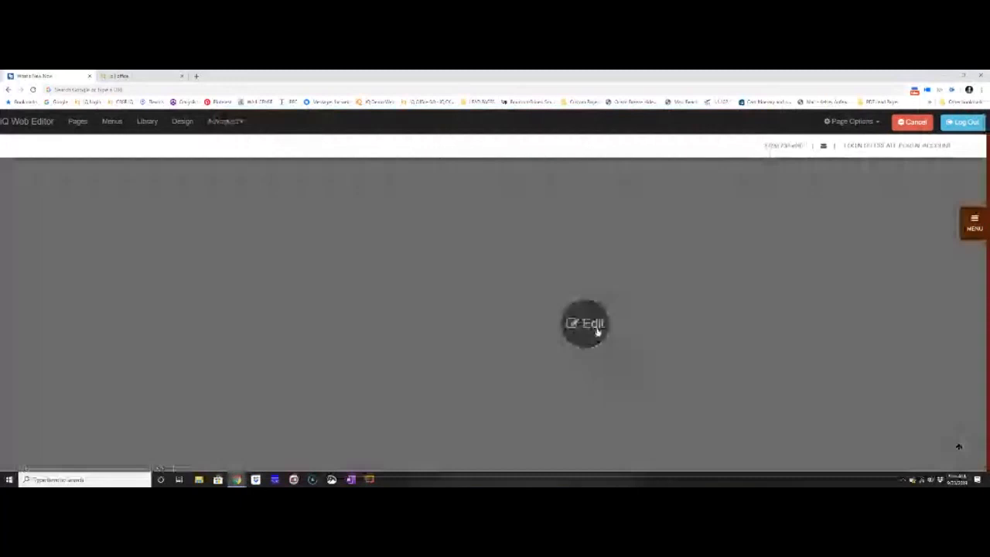
# Try to set the listings filter's location to Elko and to a place starting with "la", and cancel the filter changes.
pyautogui.click(587, 325)
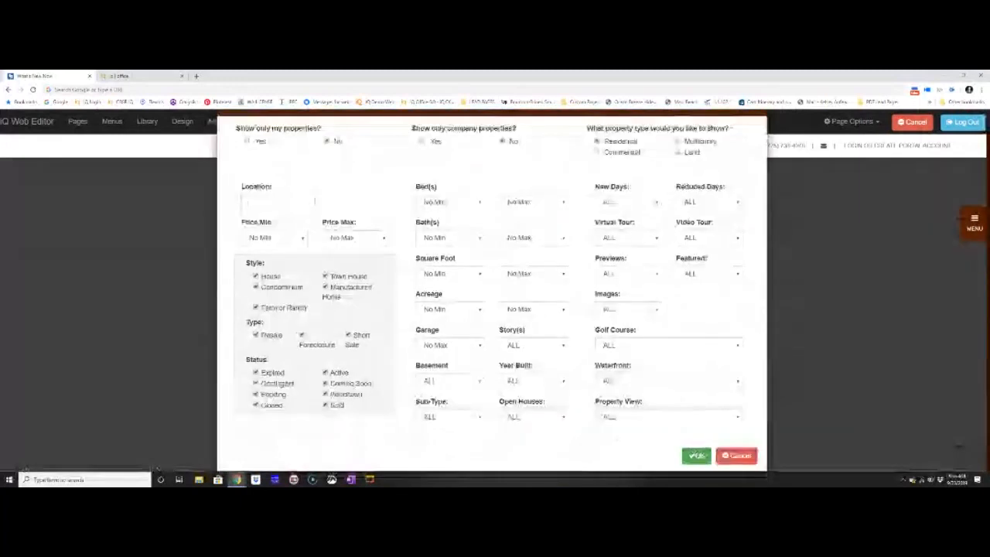
pyautogui.click(314, 201)
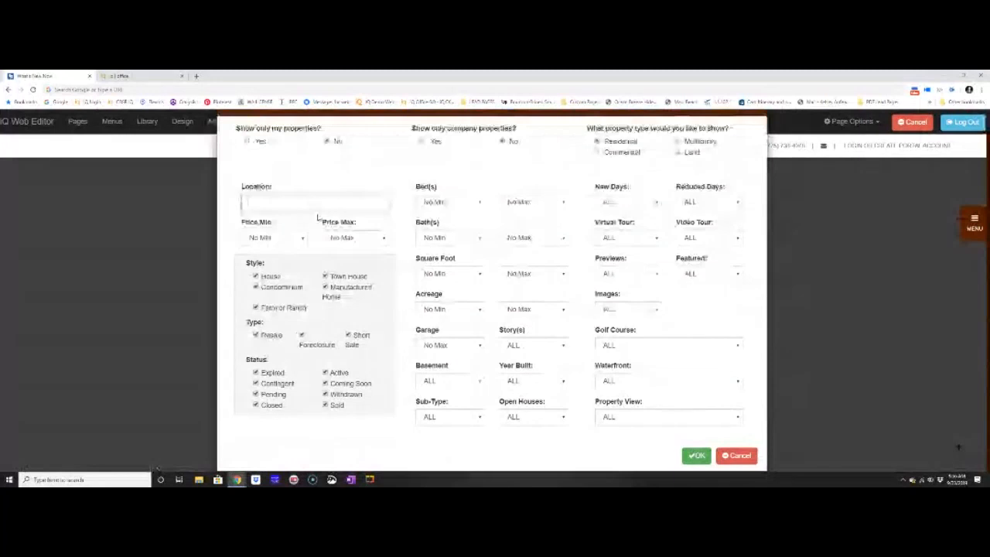
pyautogui.write('Elkh')
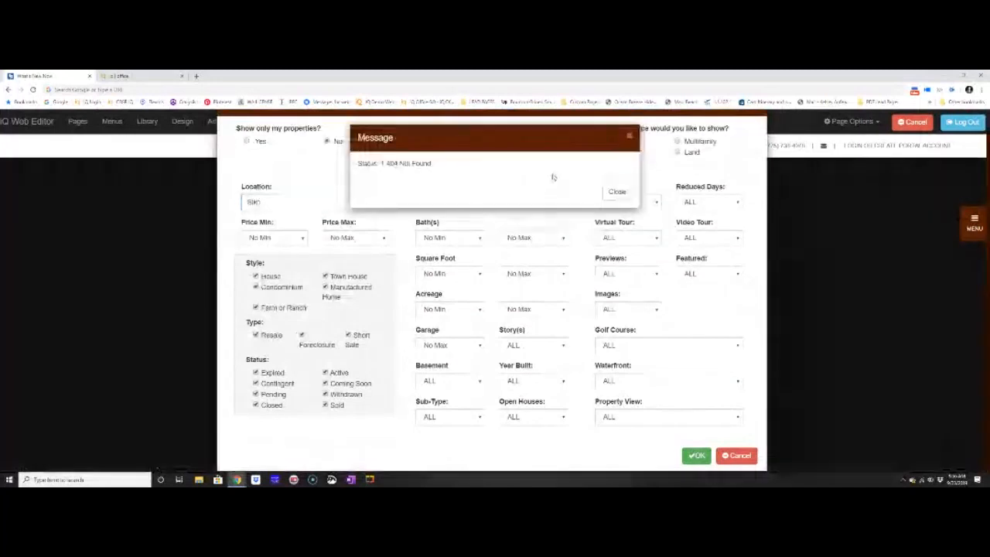
pyautogui.click(616, 190)
pyautogui.click(334, 203)
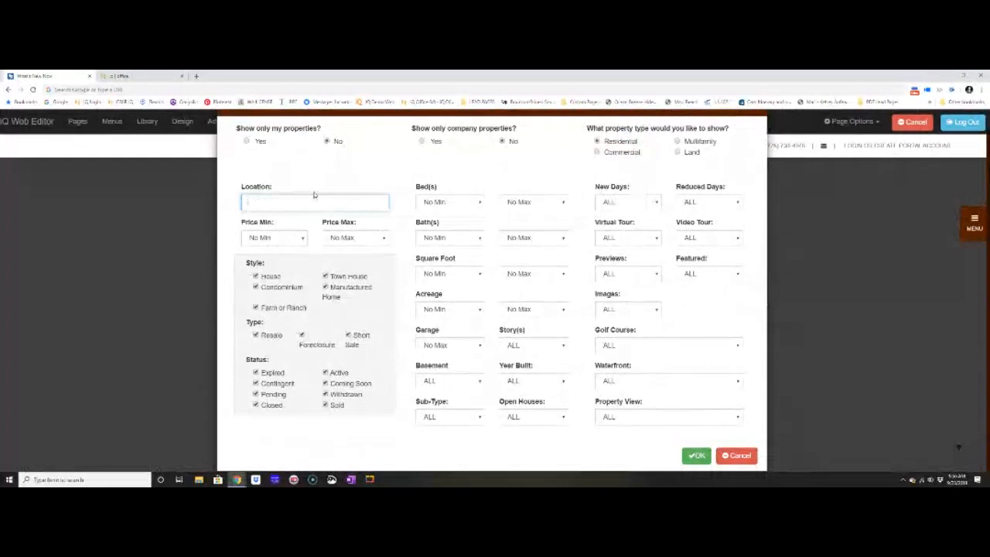
pyautogui.write('la')
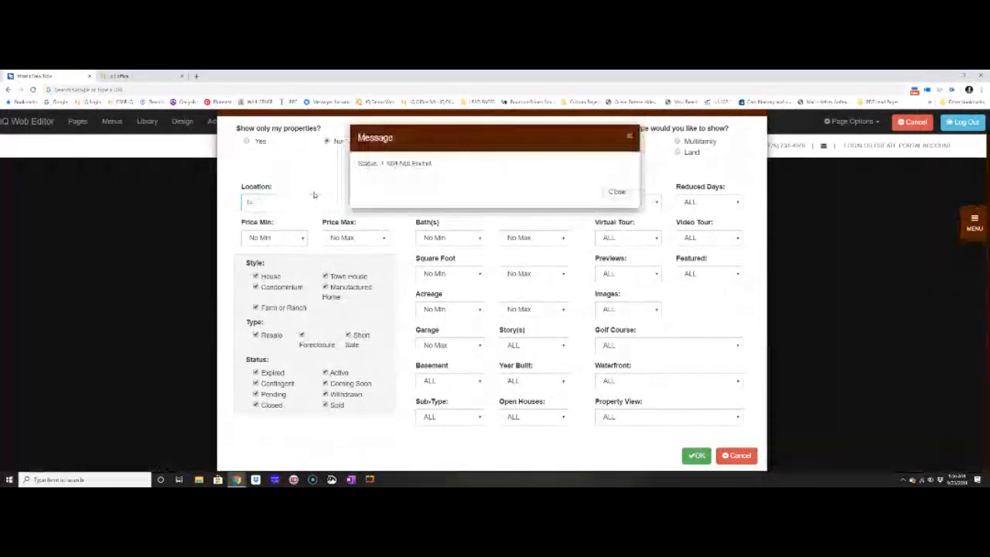
pyautogui.click(628, 137)
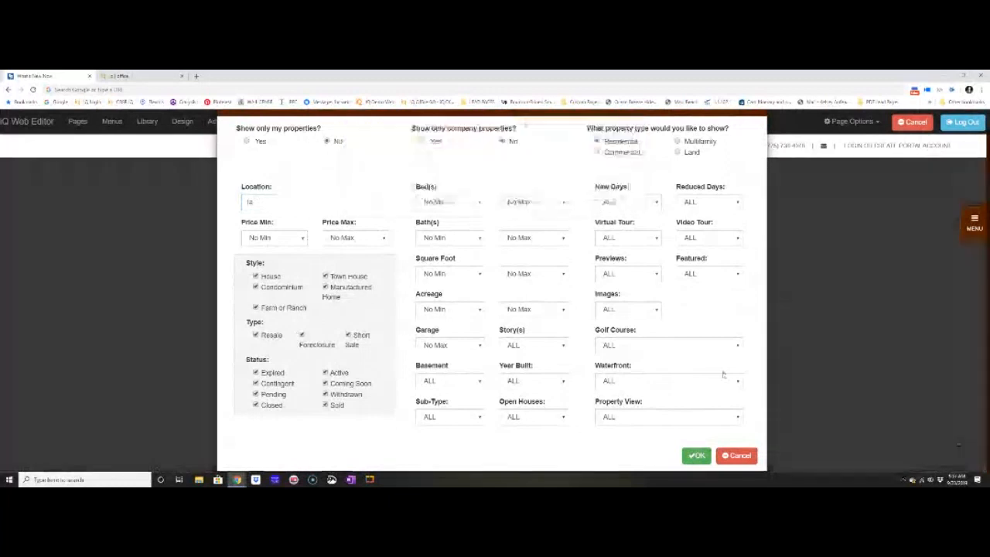
pyautogui.click(739, 457)
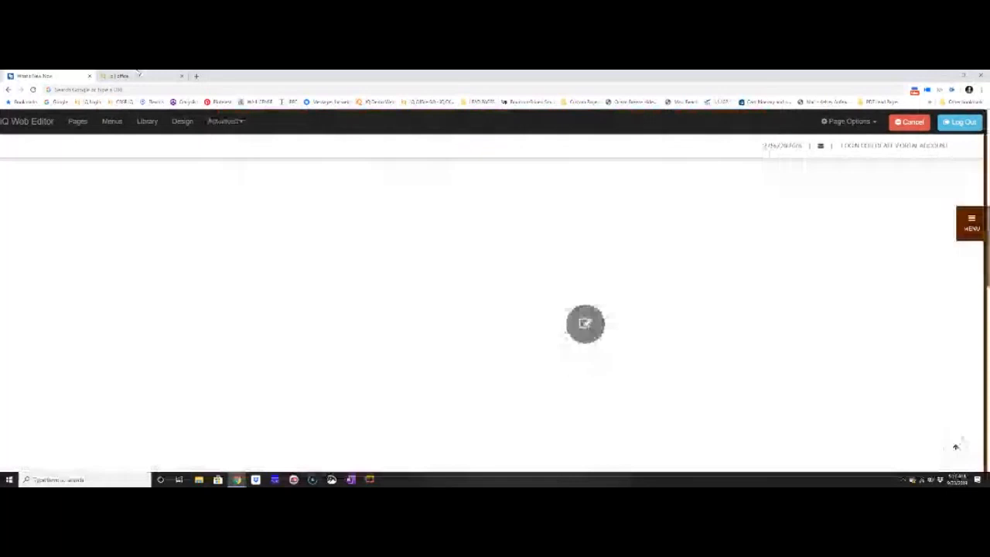
# Open the Coldwell Banker demo site in the web editor and start a new page from Listings Template 1.
pyautogui.click(139, 75)
pyautogui.click(115, 128)
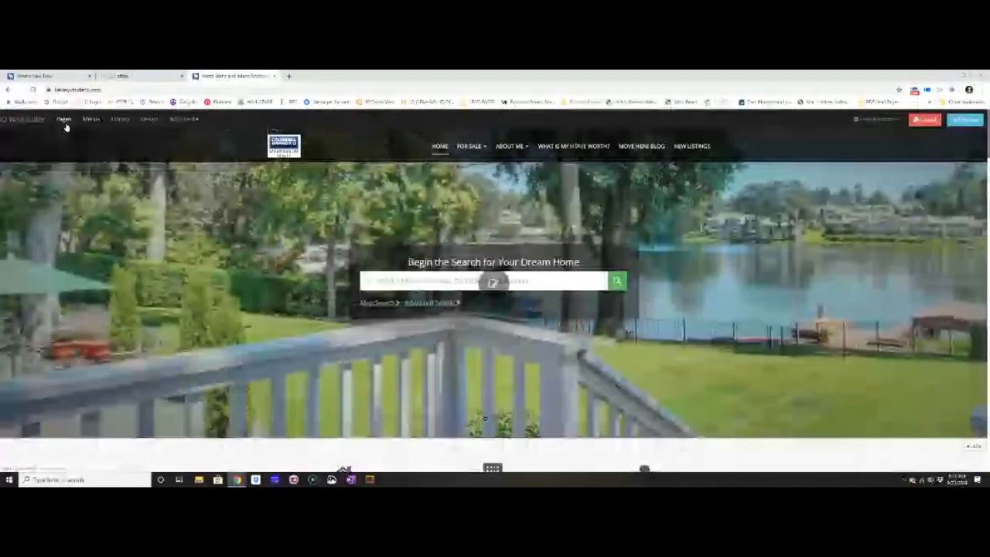
pyautogui.click(65, 122)
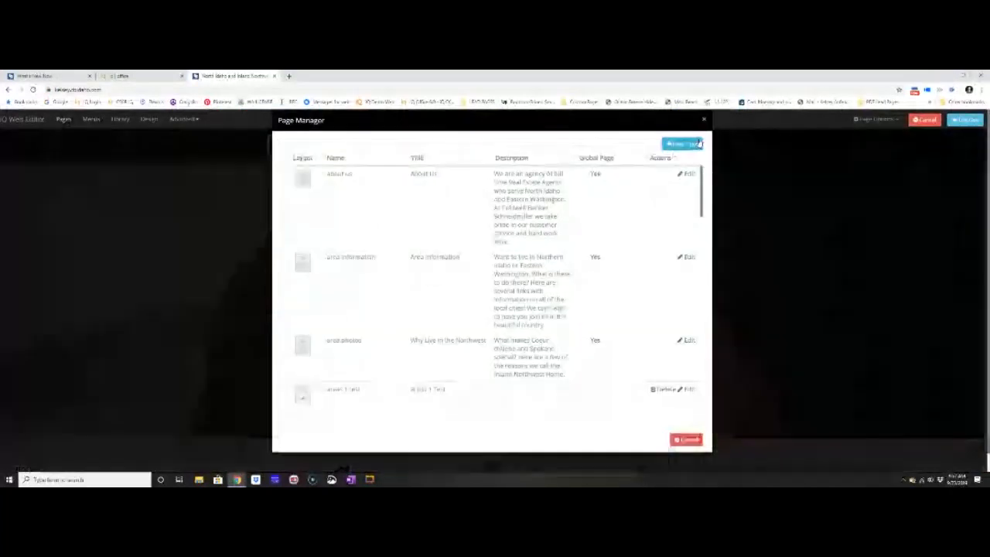
pyautogui.click(682, 142)
pyautogui.scroll(-10, 563, 322)
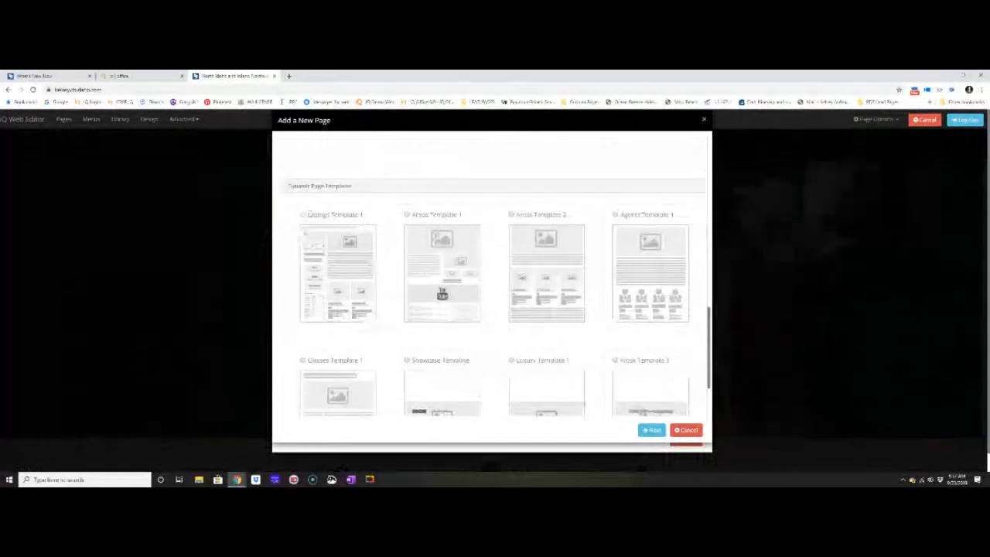
pyautogui.click(651, 430)
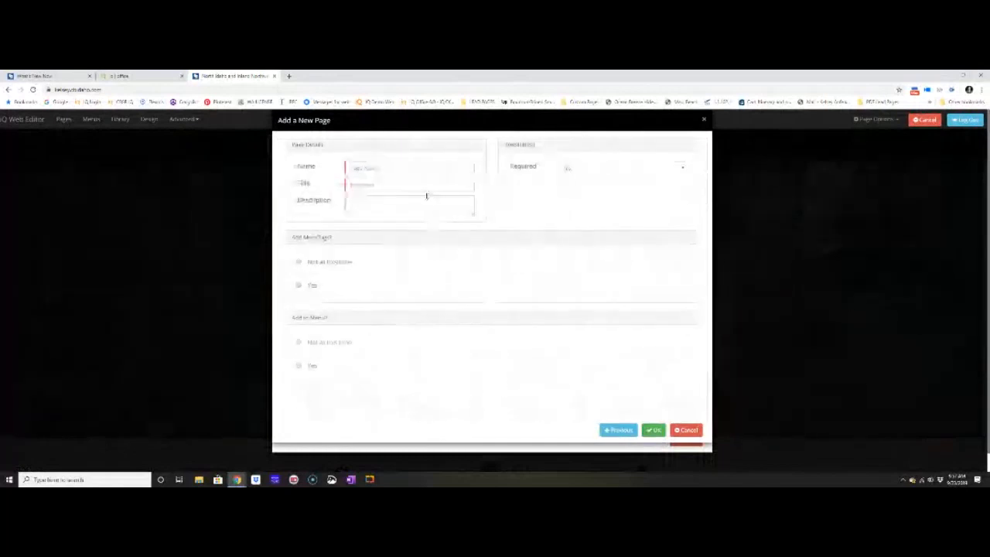
# Name the test page "Delete me", give it the same title, and create it with registration not required.
pyautogui.click(426, 170)
pyautogui.write('Subj')
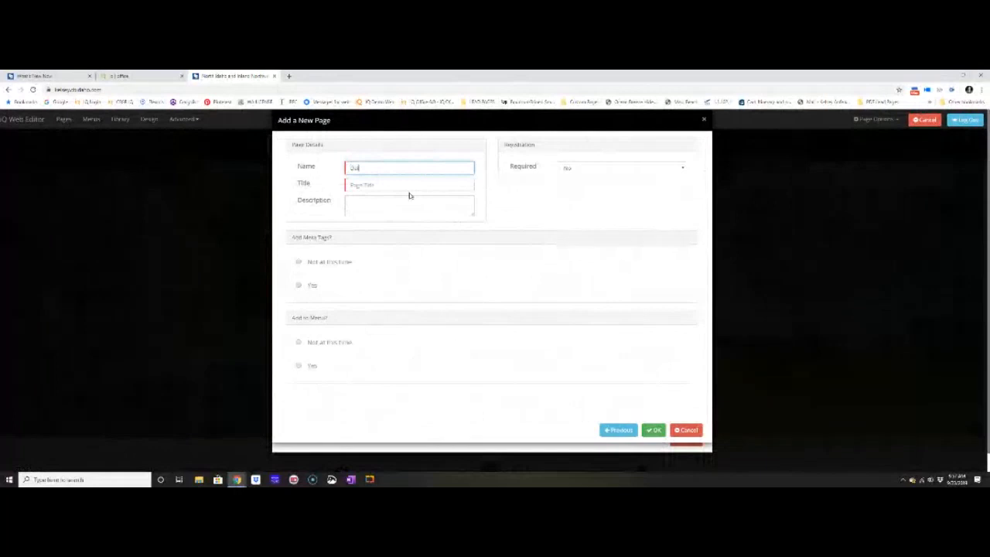
pyautogui.write('te me')
pyautogui.press('Tab')
pyautogui.write('del')
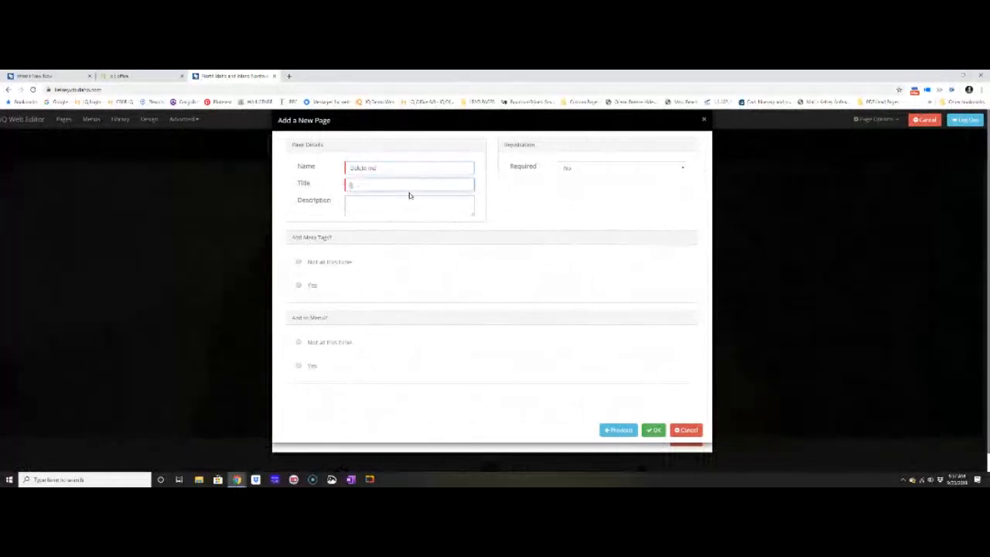
pyautogui.write('ete me')
pyautogui.click(653, 430)
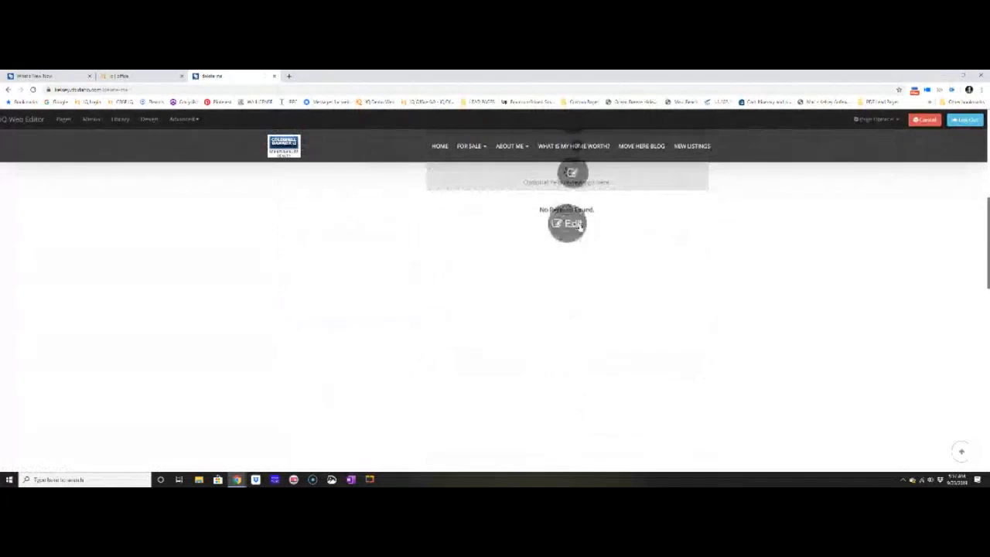
# Set the test page's listings filter to the community name Kellogg and turn off showing only company properties.
pyautogui.click(572, 224)
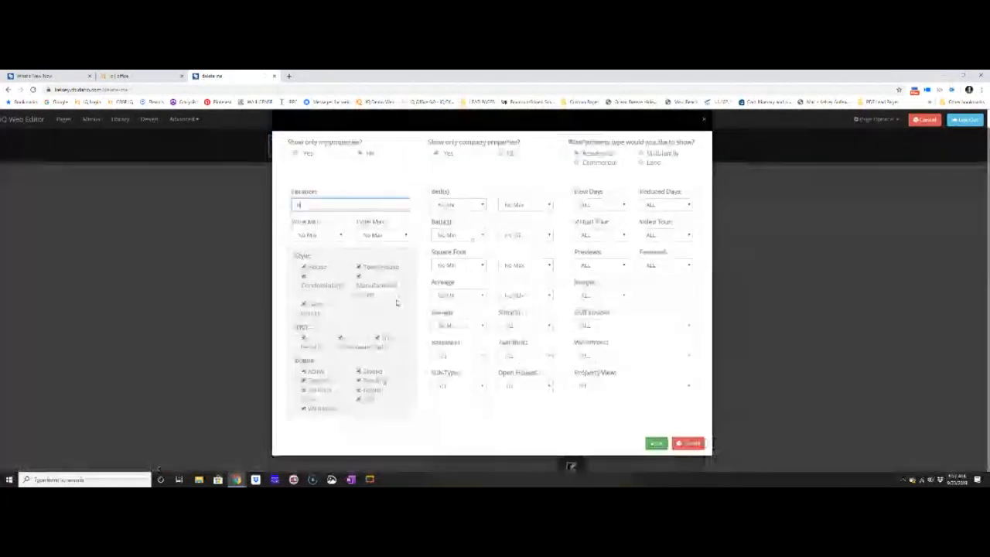
pyautogui.write('Kel')
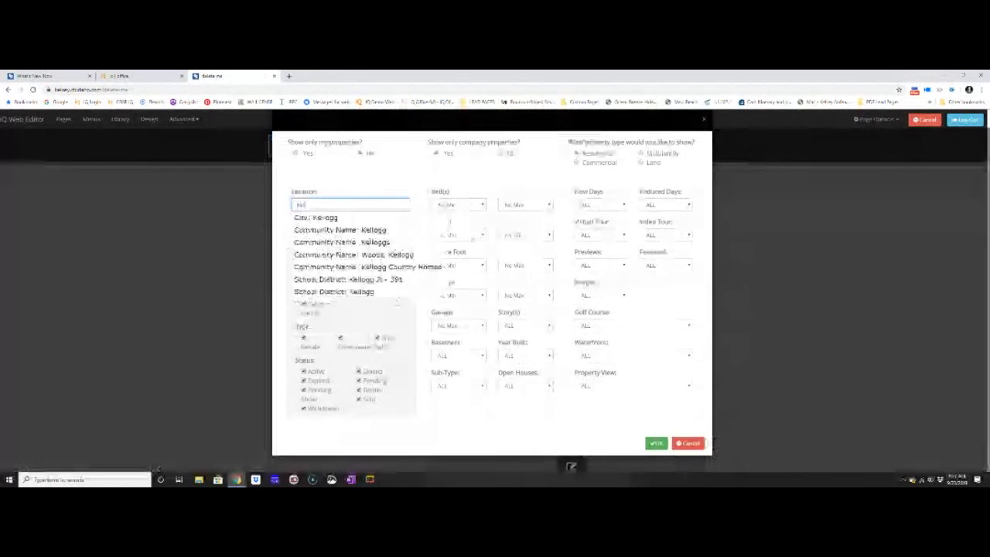
pyautogui.click(340, 230)
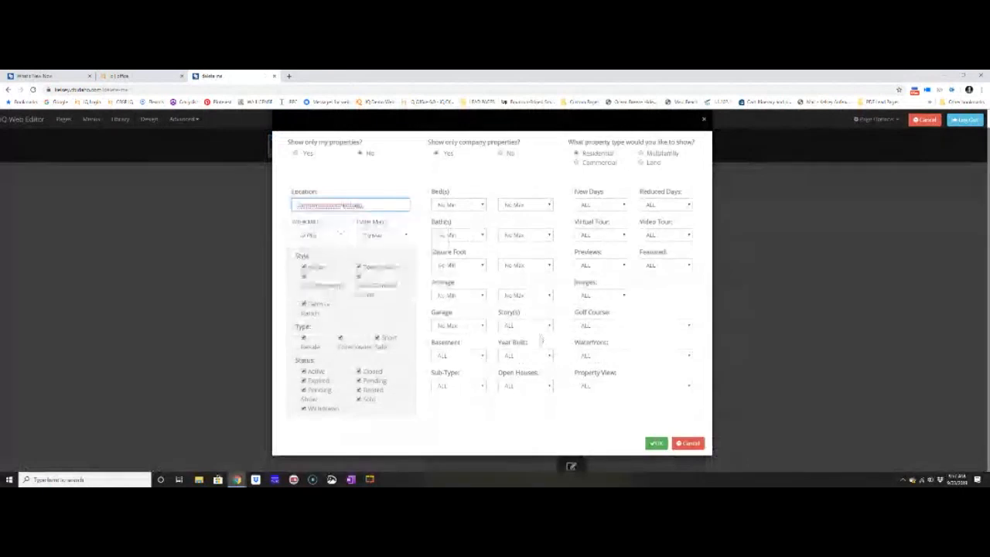
pyautogui.click(503, 153)
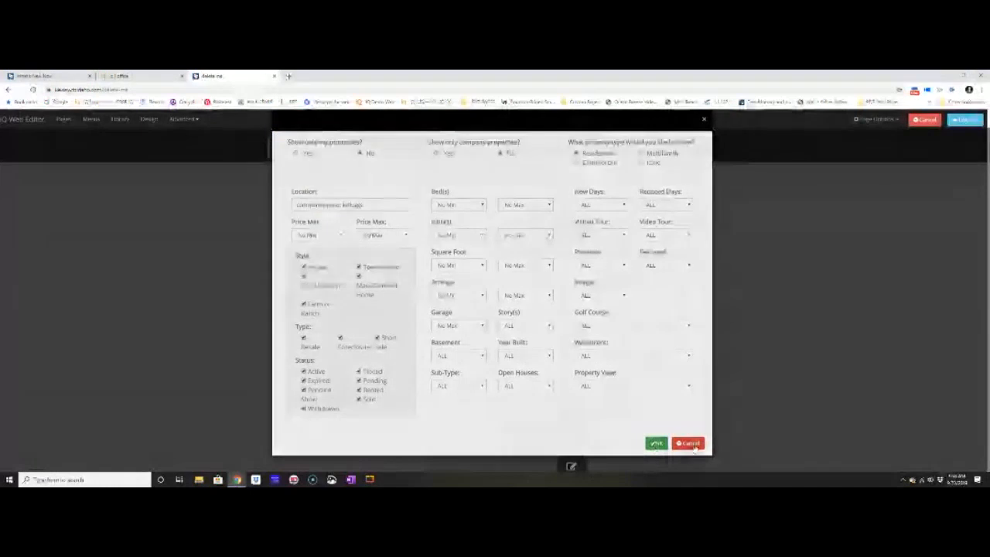
pyautogui.click(690, 444)
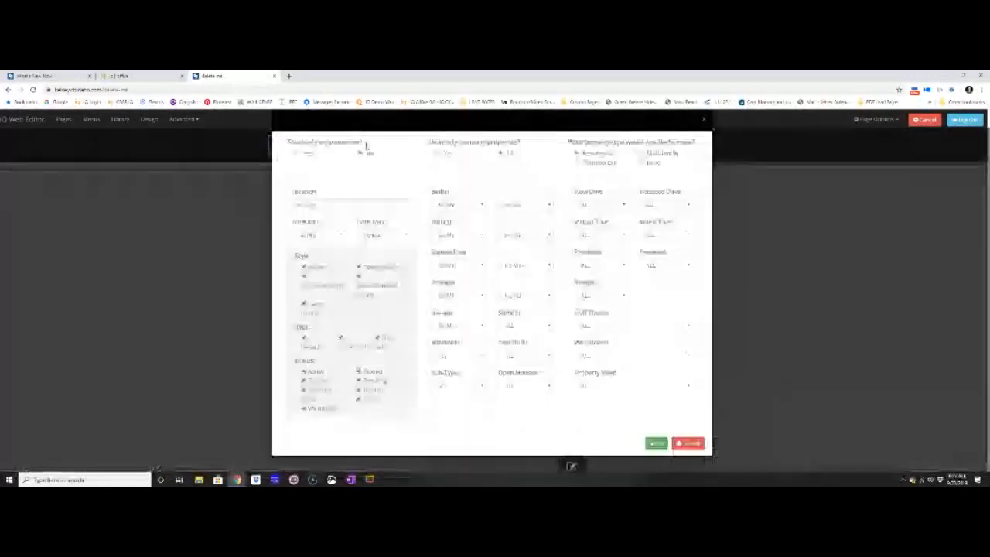
# Change the location in the test page's listings filter to the city of Kellogg and apply it.
pyautogui.click(342, 209)
pyautogui.write('bois')
pyautogui.write('og')
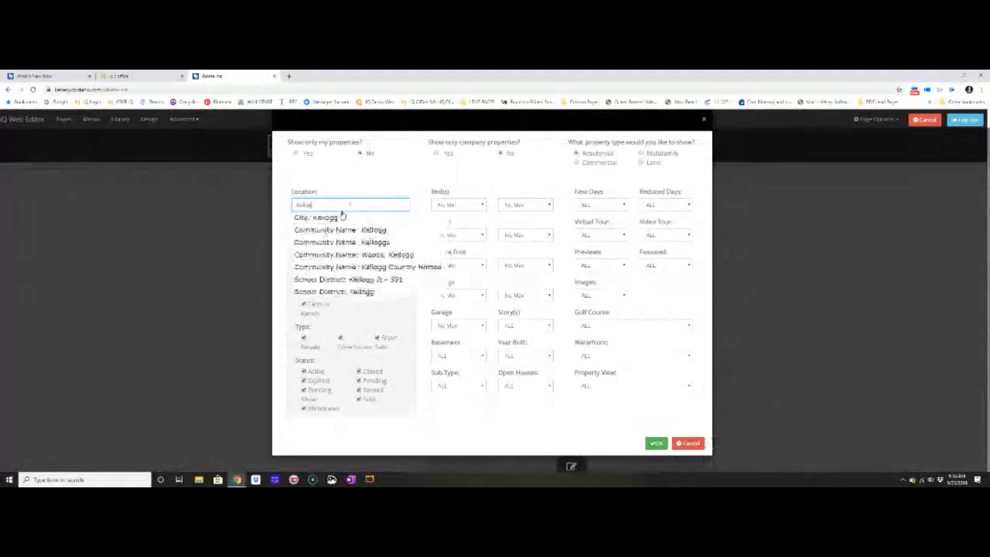
pyautogui.click(338, 217)
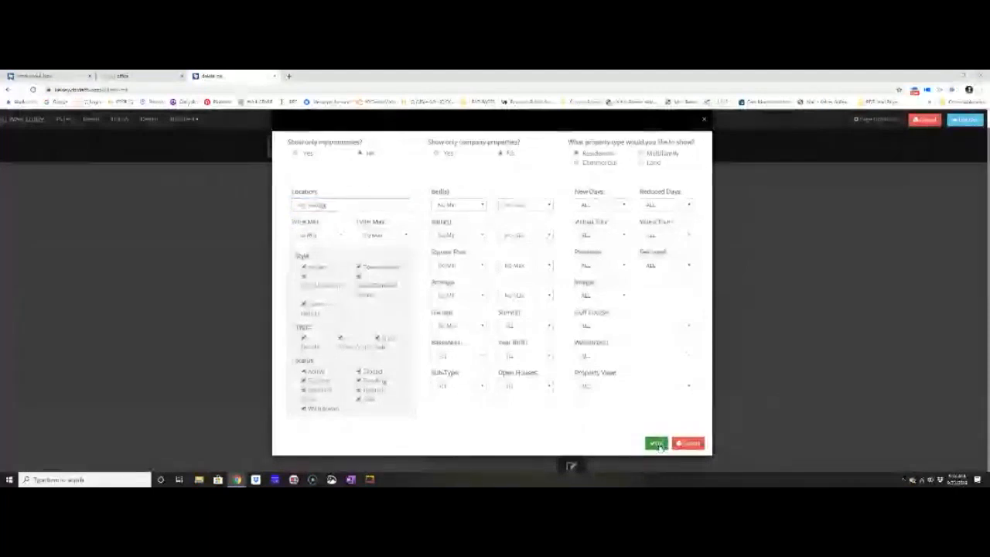
pyautogui.click(655, 444)
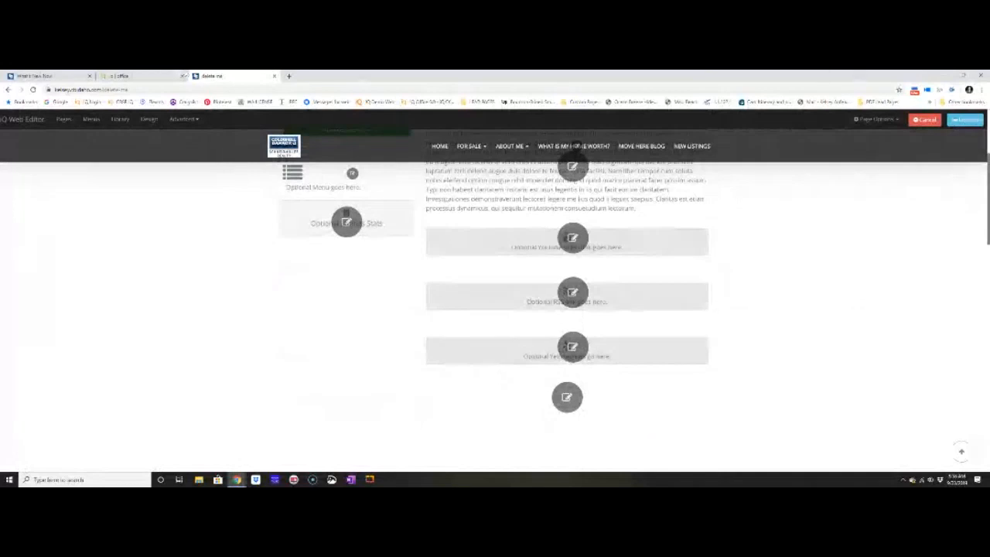
# Return to the What's New Now page and open the default site menu for editing.
pyautogui.click(38, 76)
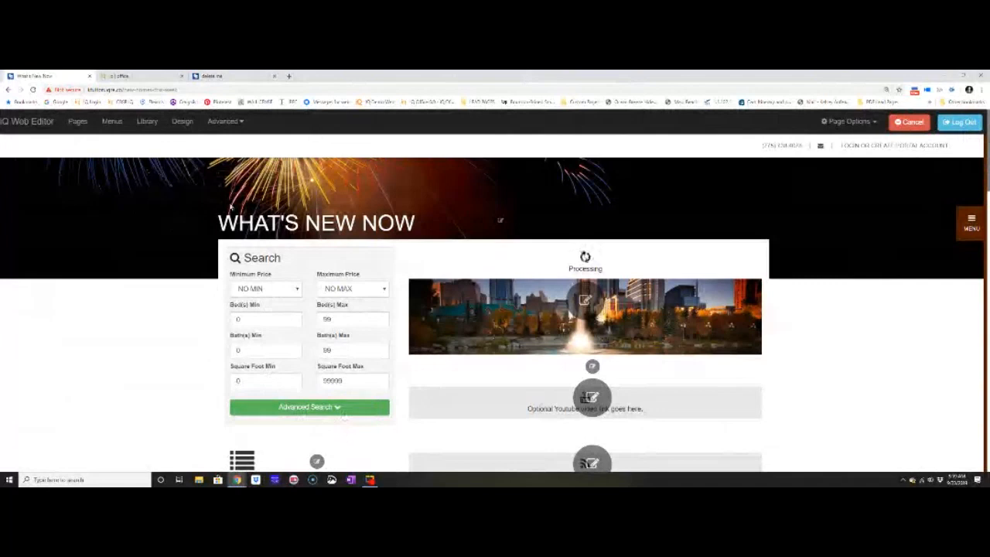
pyautogui.click(966, 226)
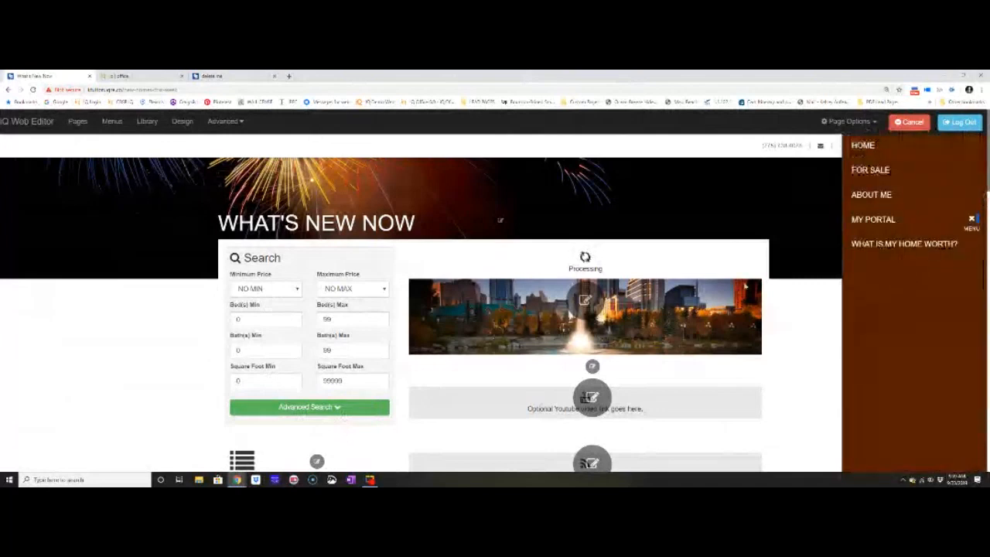
pyautogui.click(113, 123)
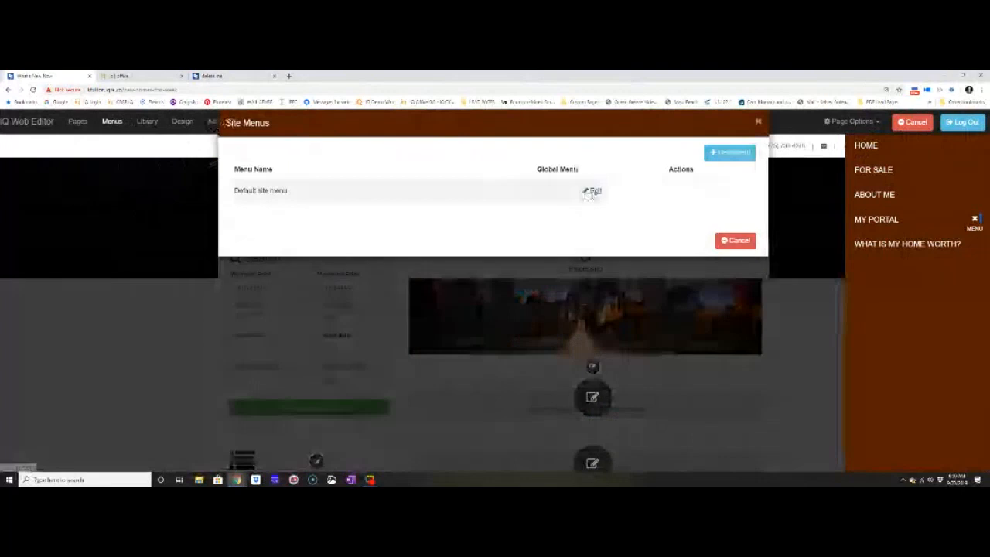
pyautogui.click(594, 191)
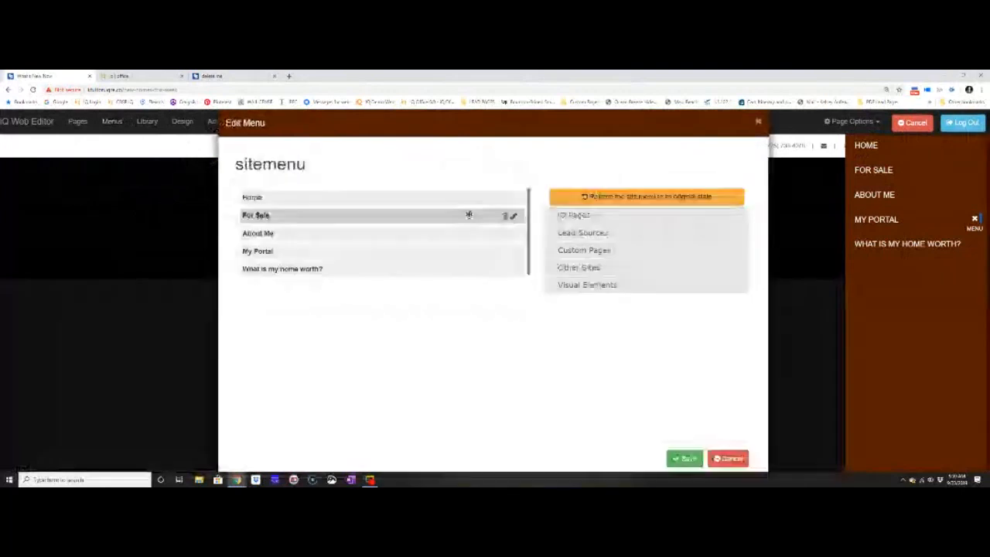
# Choose the custom page "new homes this week" for a site menu entry and name it "New To The Market".
pyautogui.click(587, 251)
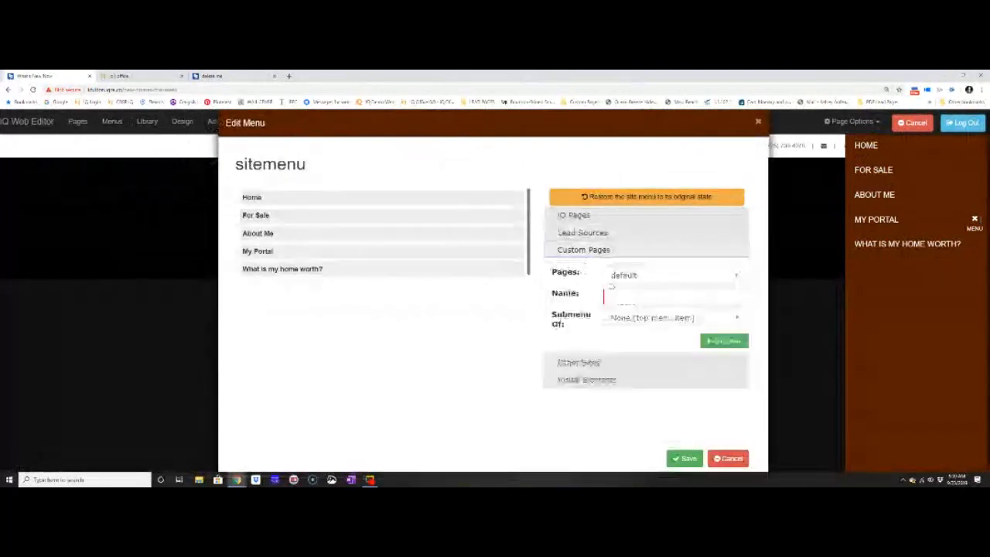
pyautogui.click(649, 276)
pyautogui.click(618, 294)
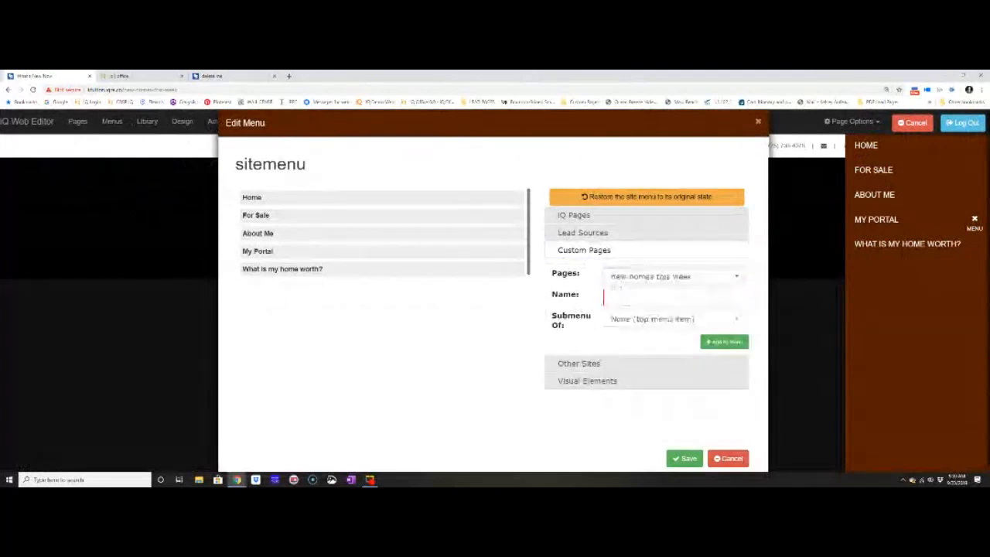
pyautogui.write('To T')
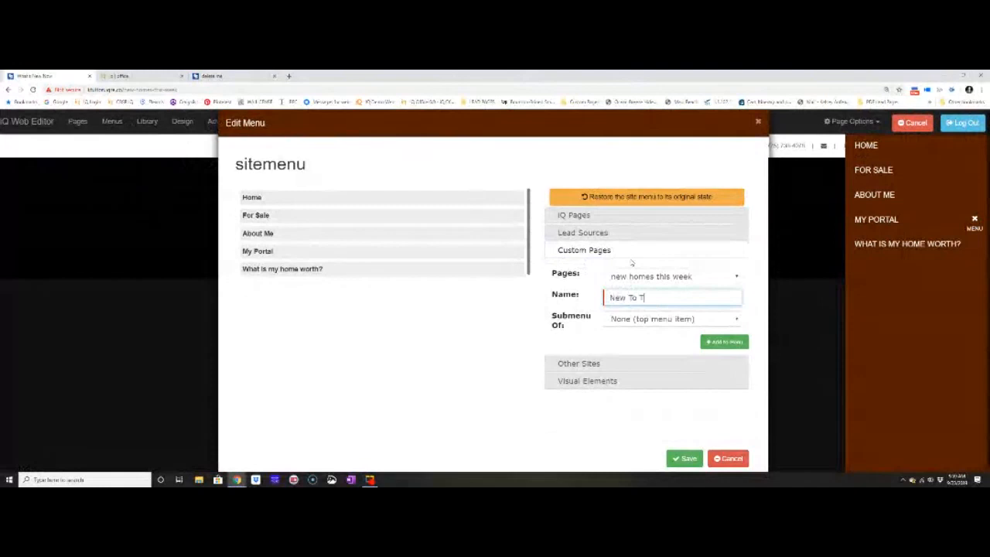
pyautogui.write('he Market')
# Add the new entry as a submenu of For Sale, save the site menu, and collapse the page's slide-out menu.
pyautogui.click(626, 319)
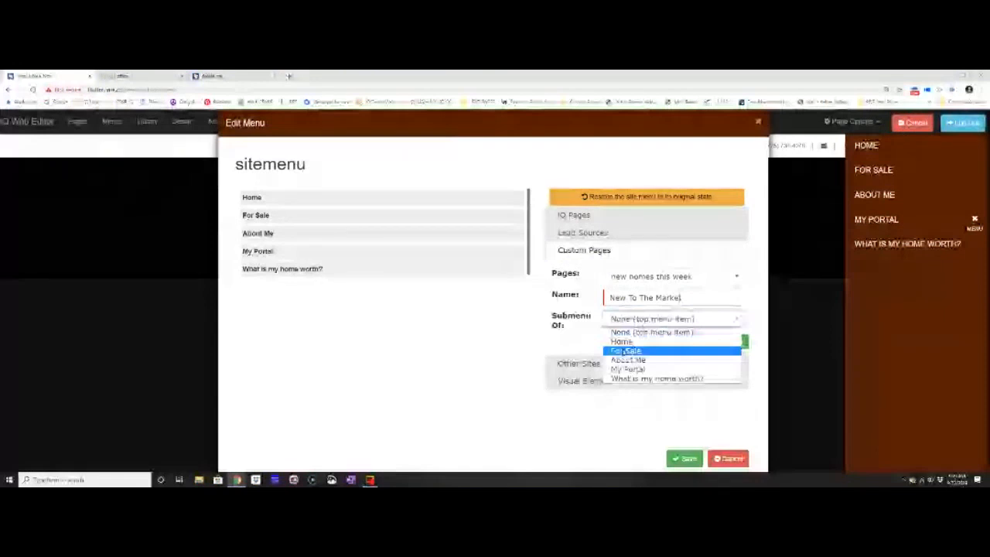
pyautogui.click(625, 351)
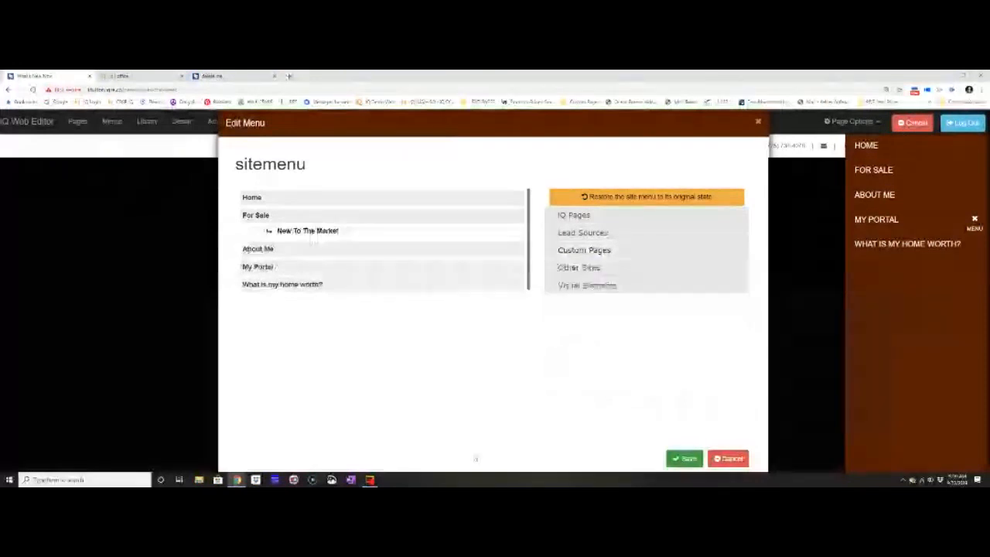
pyautogui.click(684, 459)
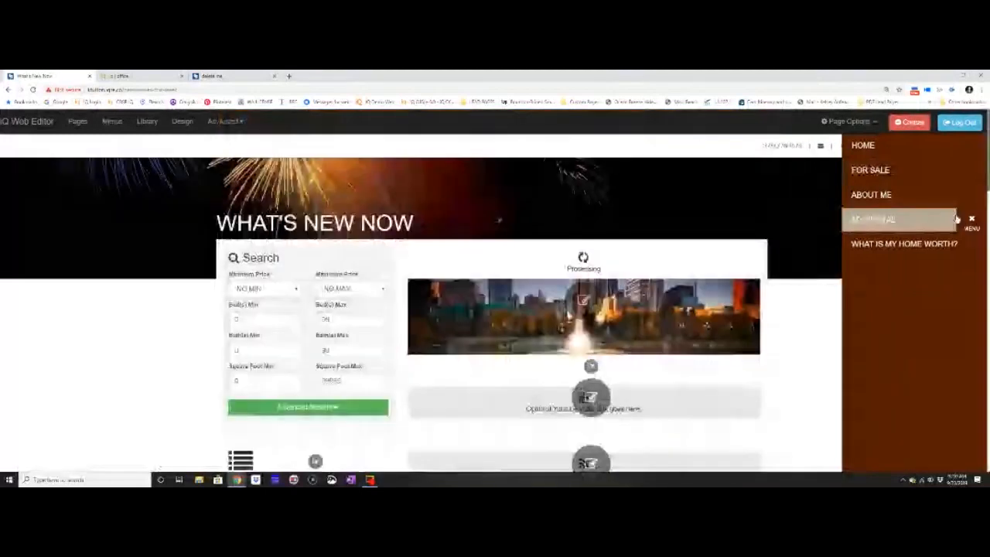
pyautogui.click(970, 220)
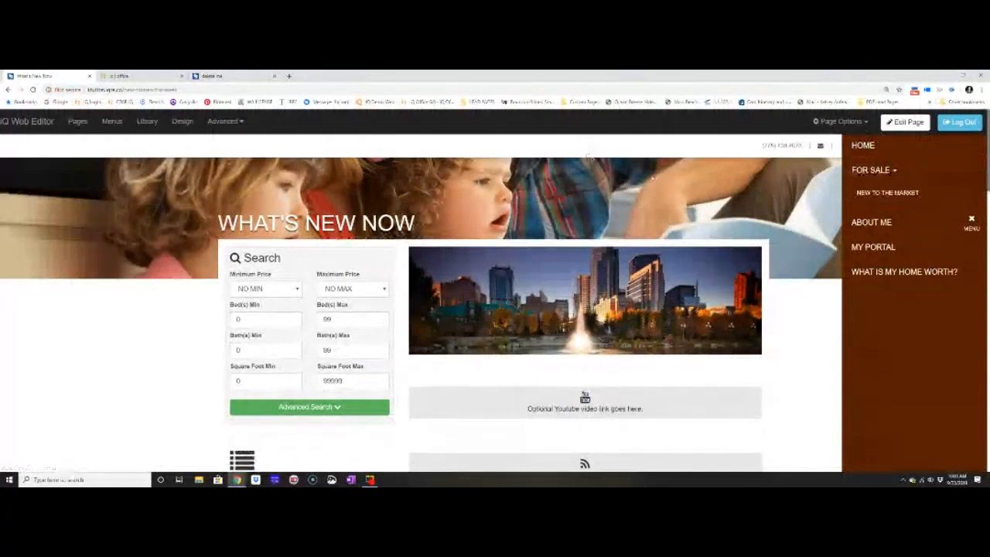
pyautogui.click(971, 222)
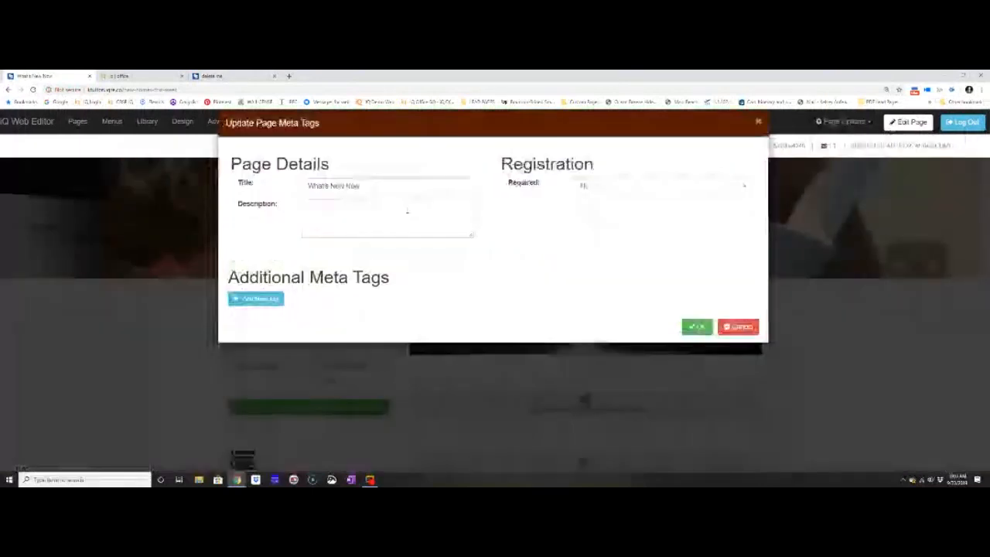
# Review the What's New Now page's meta tags and its registration requirement options, and leave without saving changes.
pyautogui.click(408, 213)
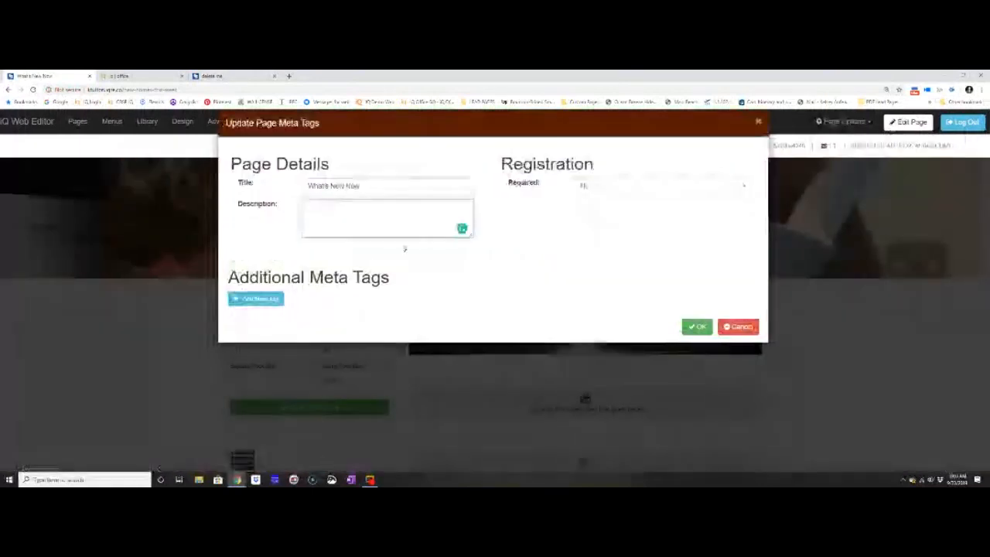
pyautogui.click(619, 192)
pyautogui.click(619, 190)
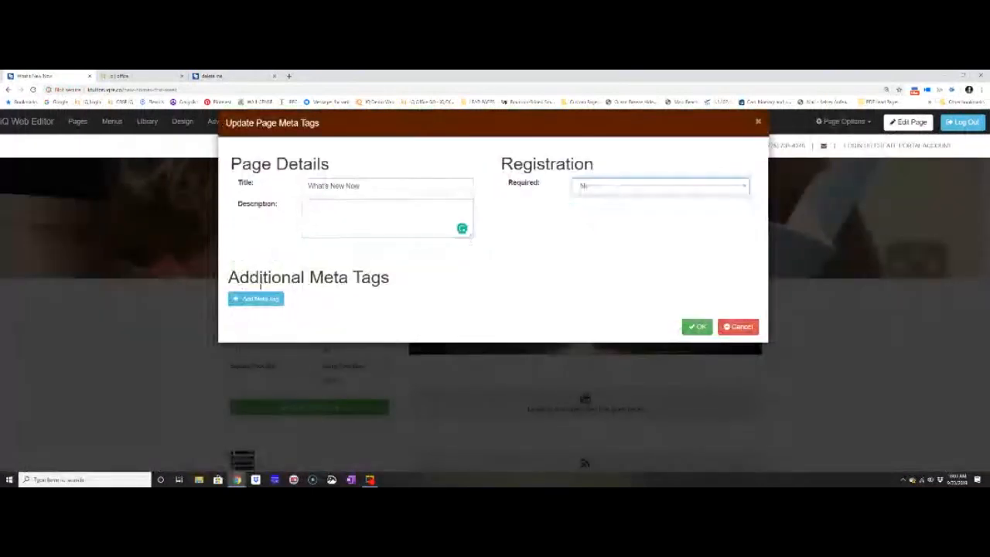
pyautogui.click(742, 329)
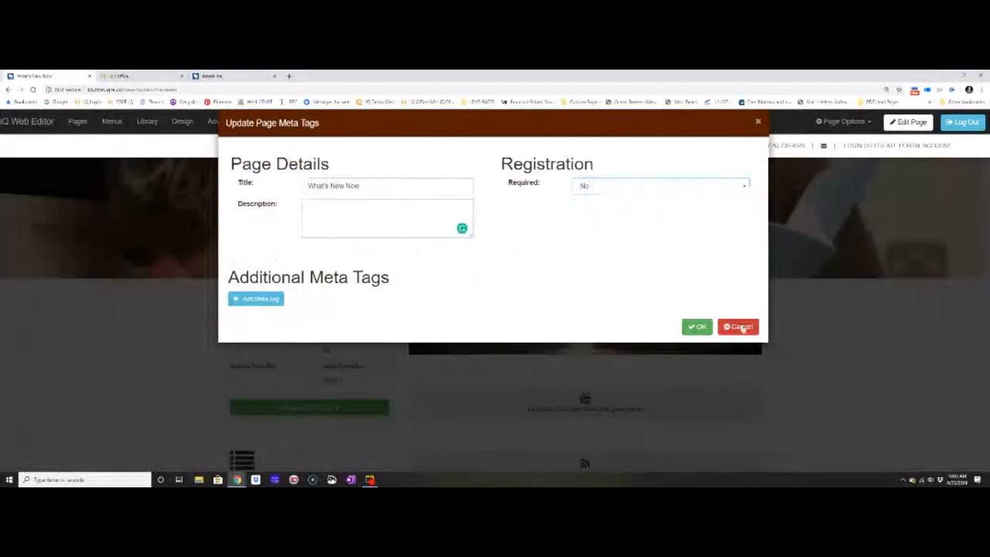
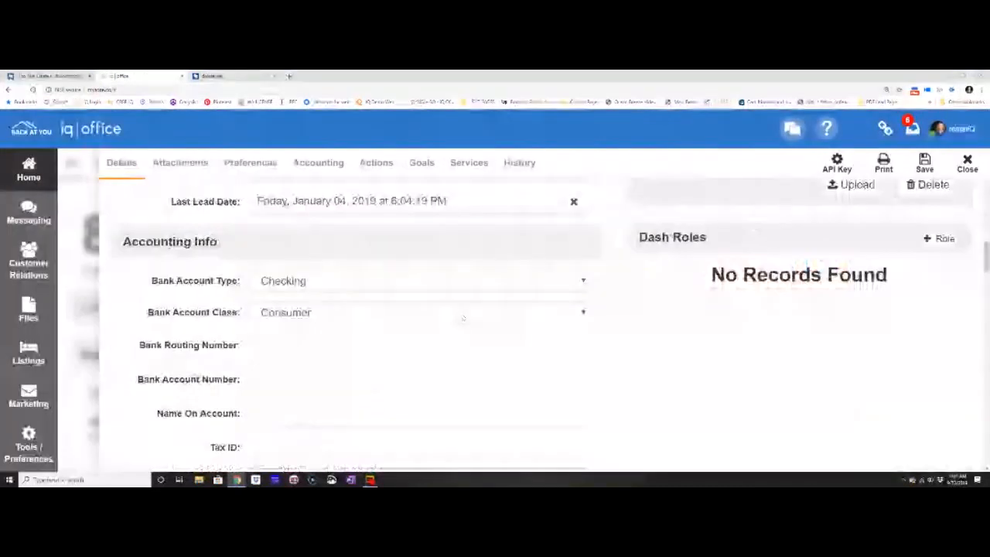
# Examine the agent's details in iQ Office, from the iQ Voice and office settings to the profile text.
pyautogui.scroll(-20, 463, 317)
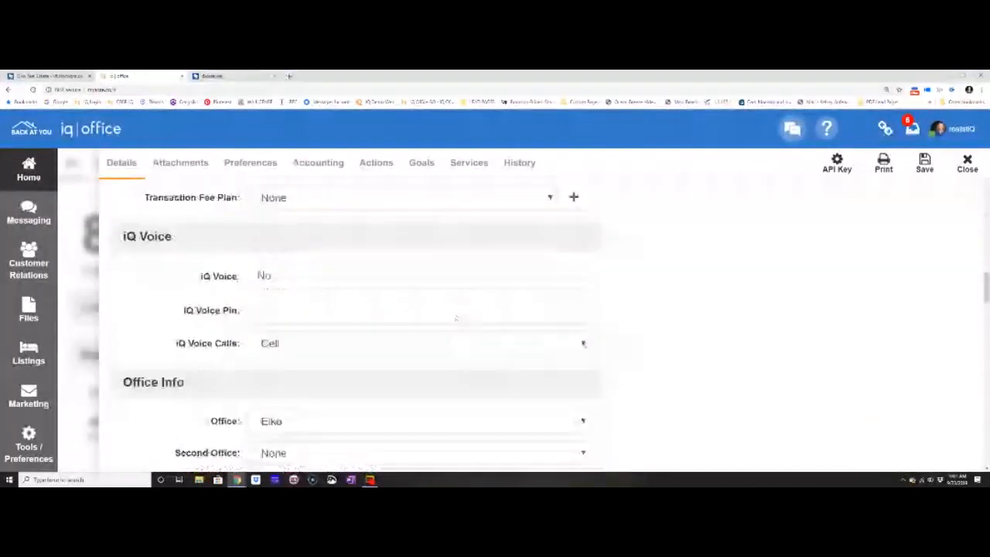
pyautogui.scroll(-15, 450, 316)
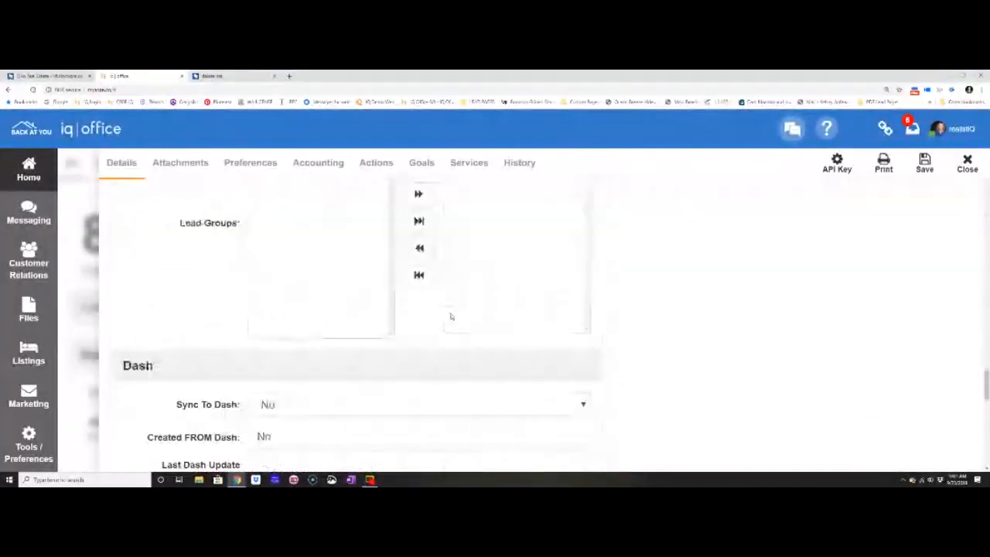
pyautogui.scroll(2, 450, 316)
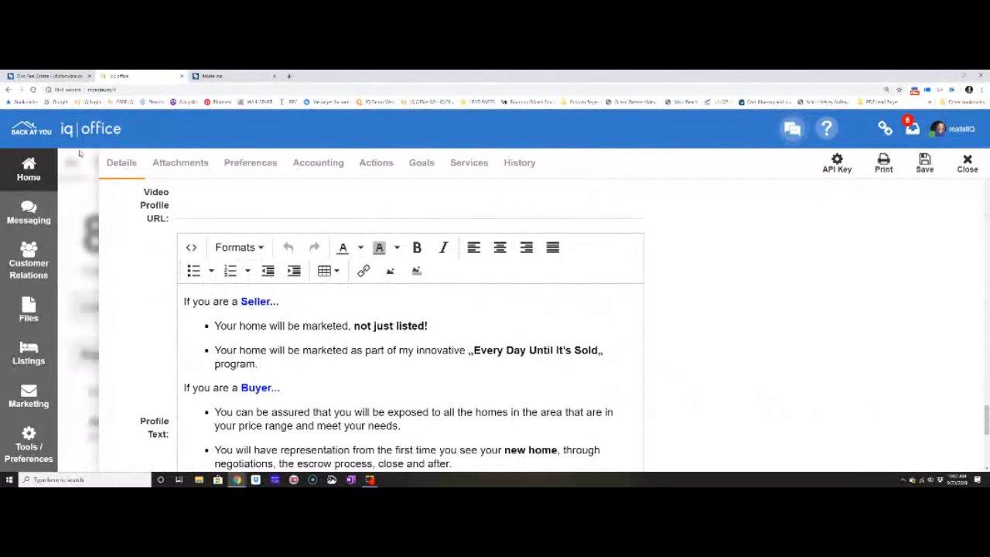
# Switch back to the agent's website, look over its home page, and log out of the web editor.
pyautogui.click(62, 79)
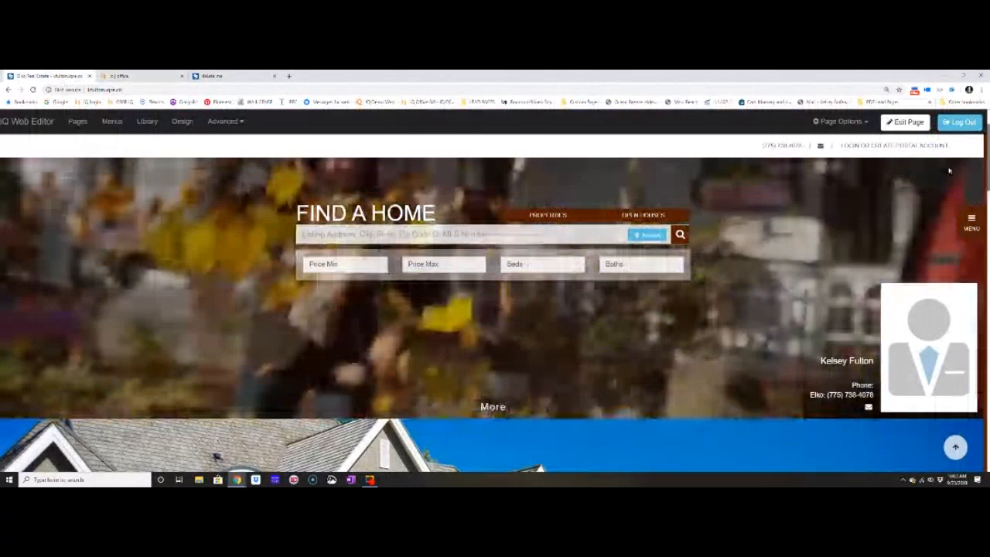
pyautogui.scroll(-5, 948, 170)
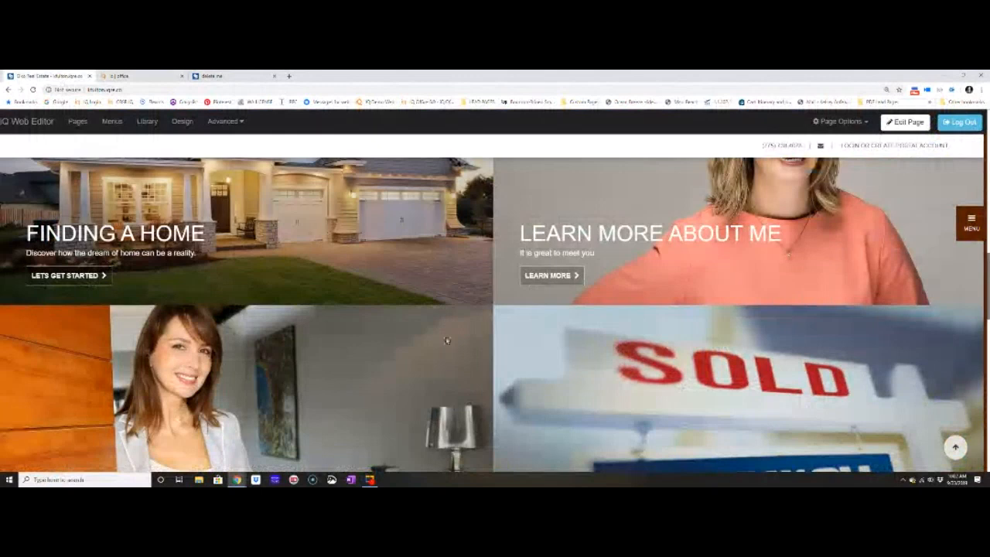
pyautogui.scroll(5, 446, 340)
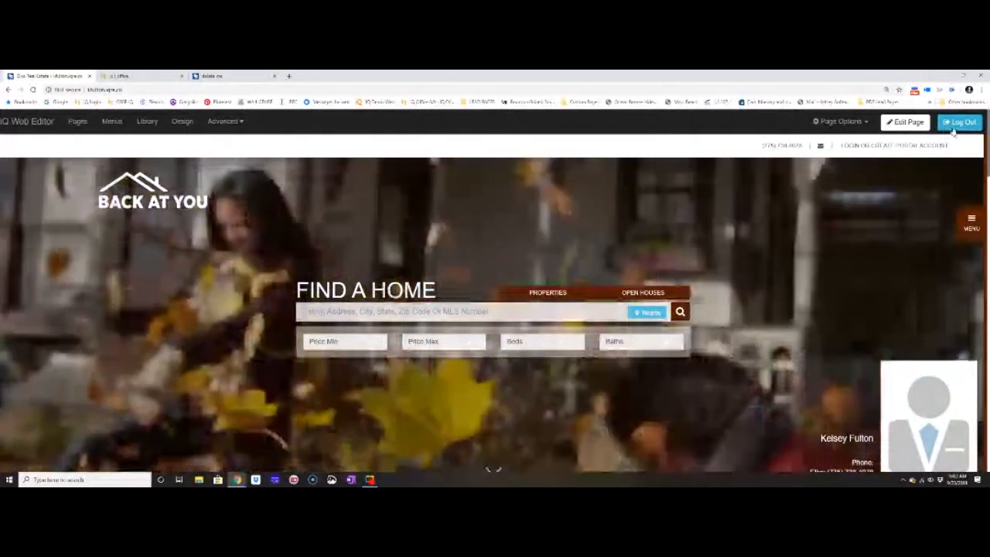
pyautogui.click(955, 126)
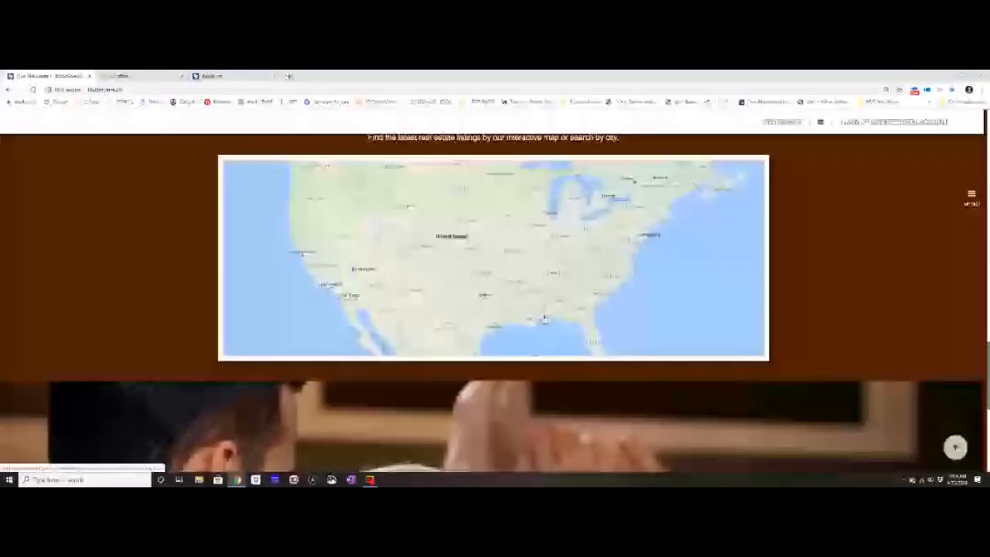
# Look over the public home page and its footer links, and log back in through the iQ web login.
pyautogui.scroll(-5, 545, 318)
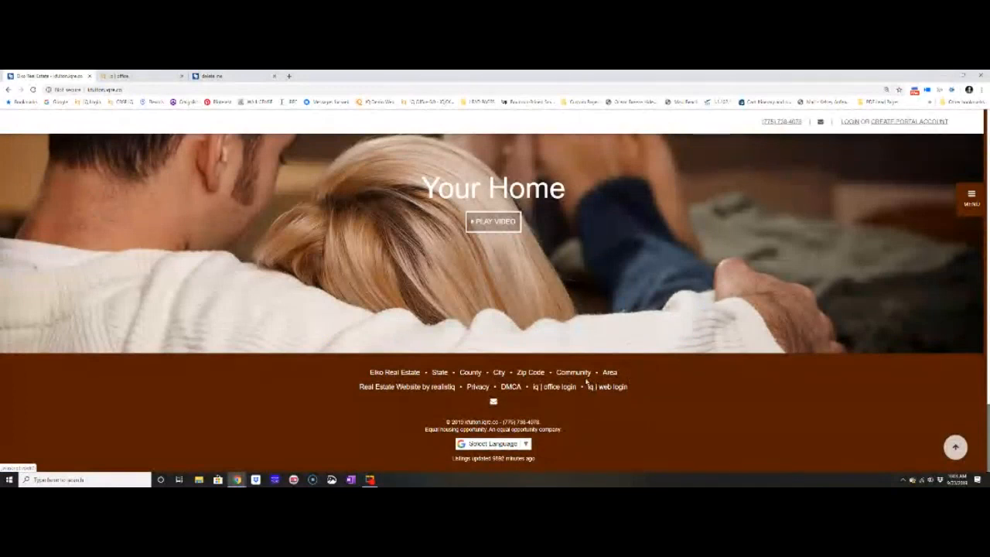
pyautogui.scroll(3, 577, 386)
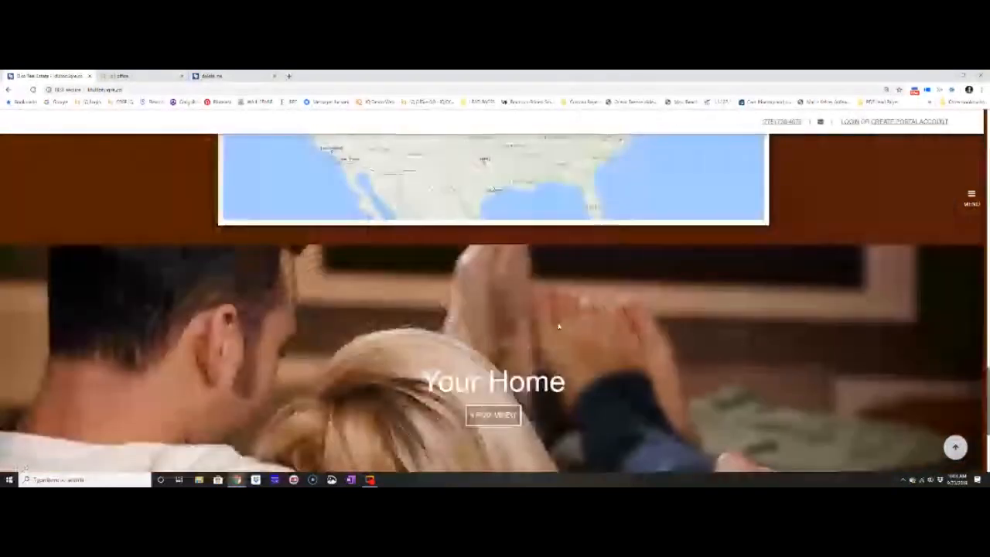
pyautogui.scroll(3, 548, 334)
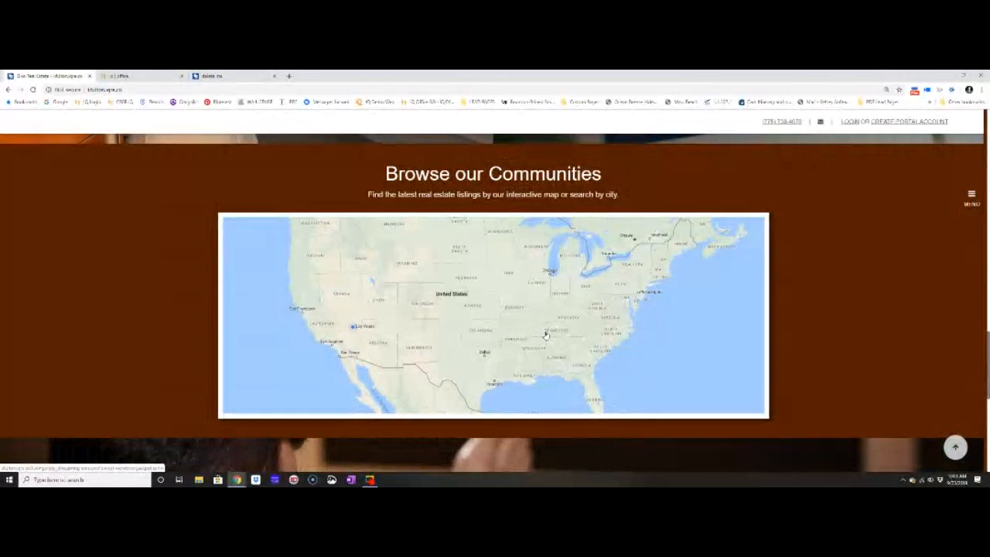
pyautogui.scroll(5, 546, 334)
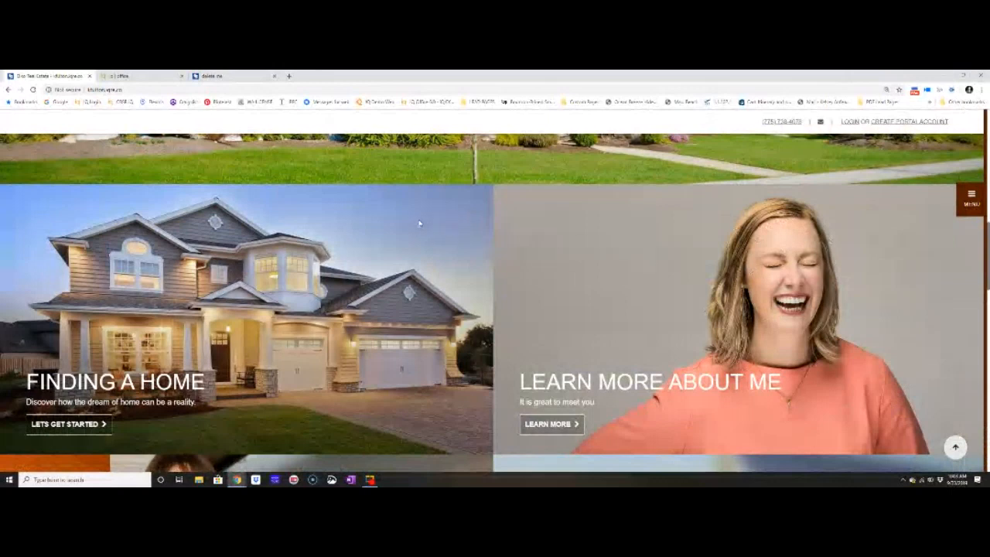
pyautogui.scroll(1, 419, 224)
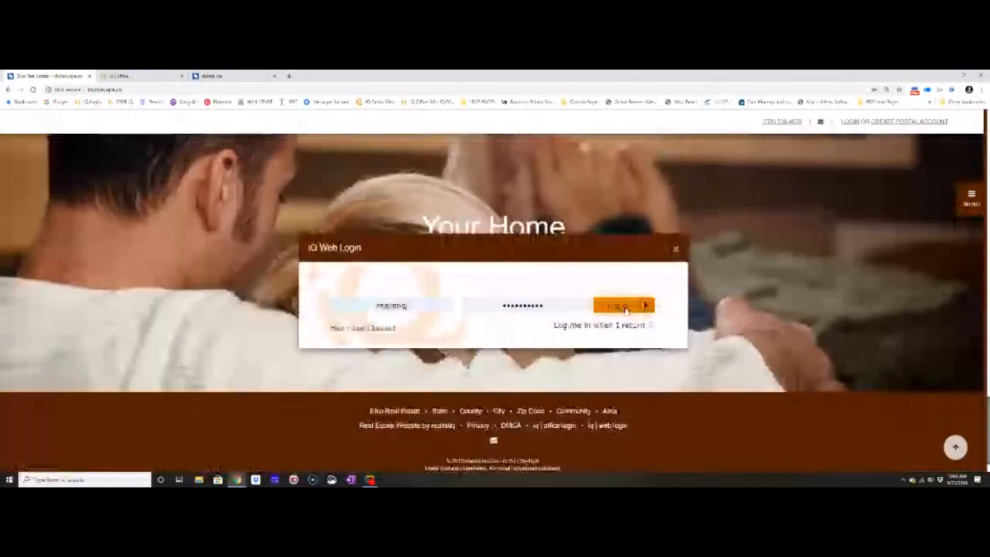
pyautogui.click(623, 307)
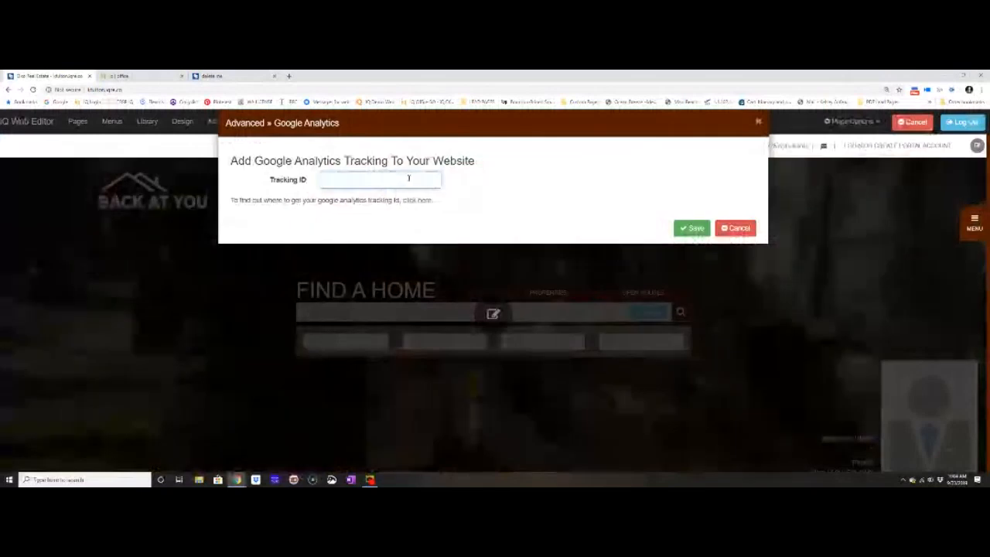
# Review the Google Analytics tracking settings and the help on finding a tracking ID, and close them without entering an ID.
pyautogui.moveTo(231, 200); pyautogui.dragTo(453, 203)
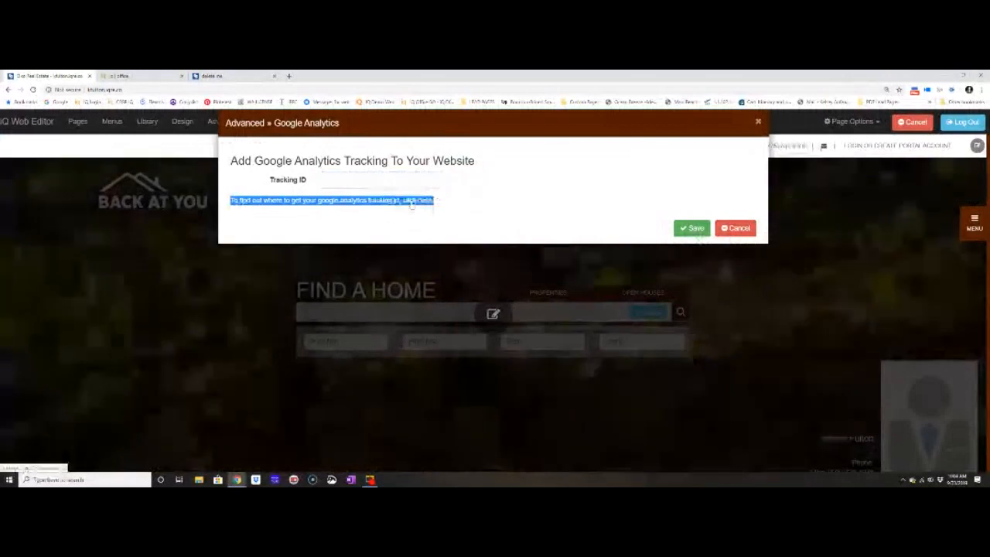
pyautogui.click(412, 201)
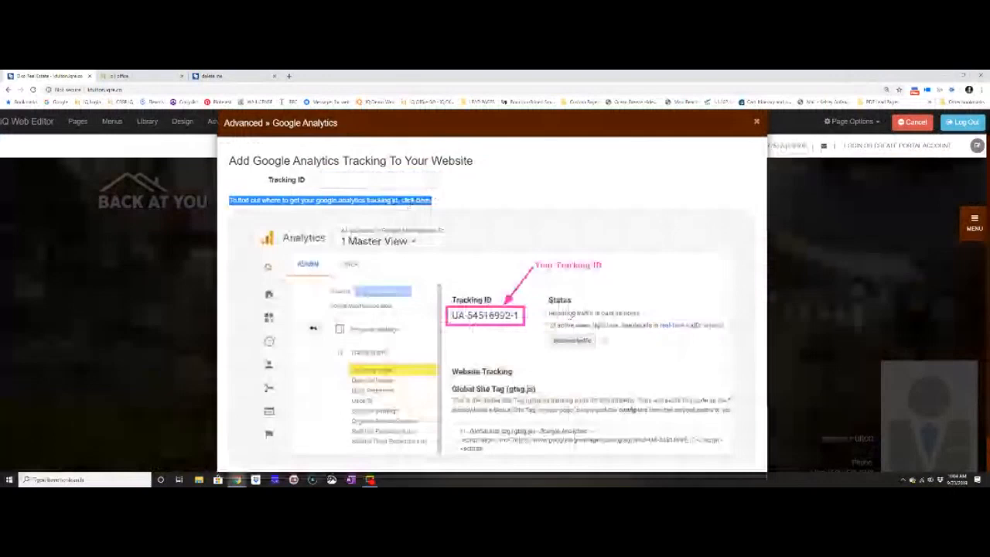
pyautogui.scroll(-2, 570, 316)
pyautogui.click(688, 456)
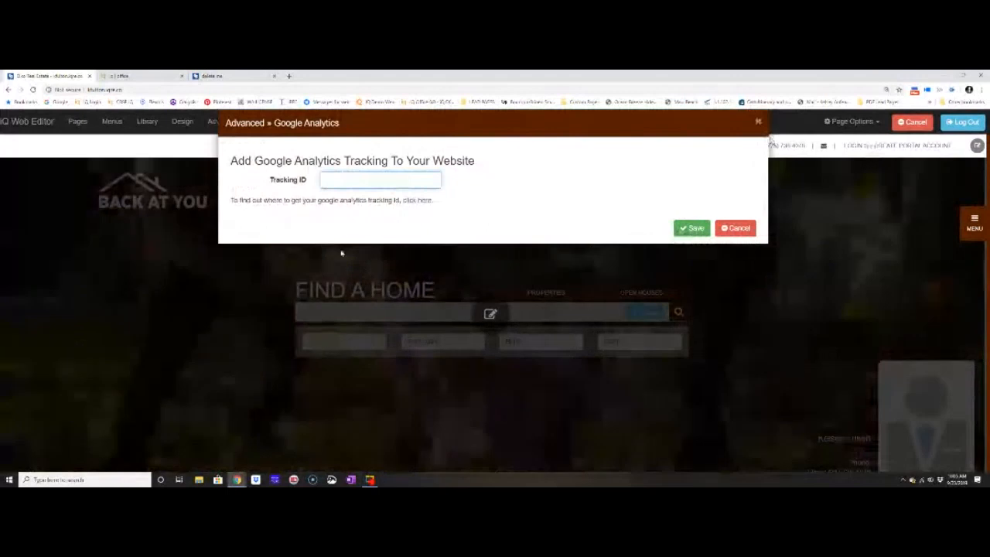
pyautogui.click(760, 124)
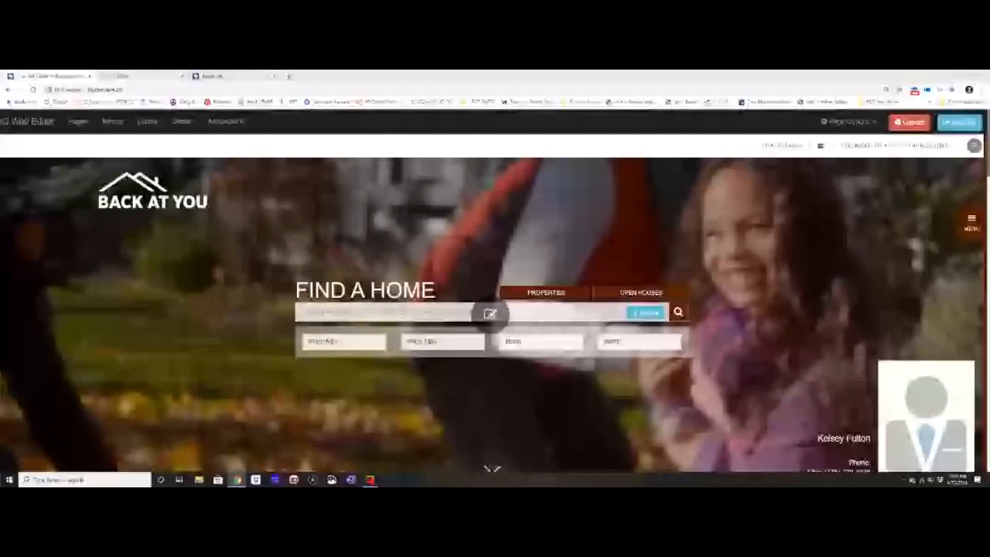
# Visit the realistiq users Facebook group and the Realistiq Support YouTube channel in separate browser tabs.
pyautogui.click(1, 308)
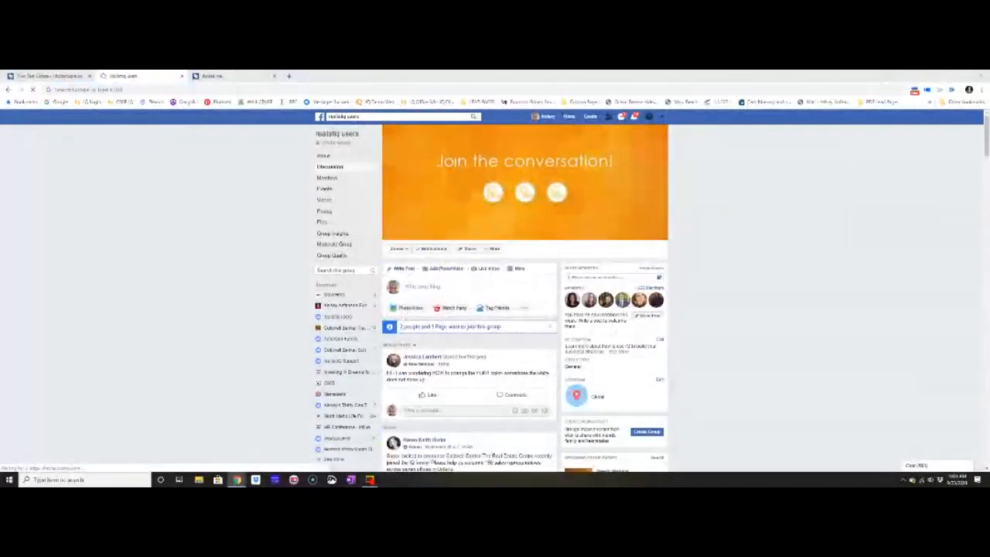
pyautogui.click(269, 75)
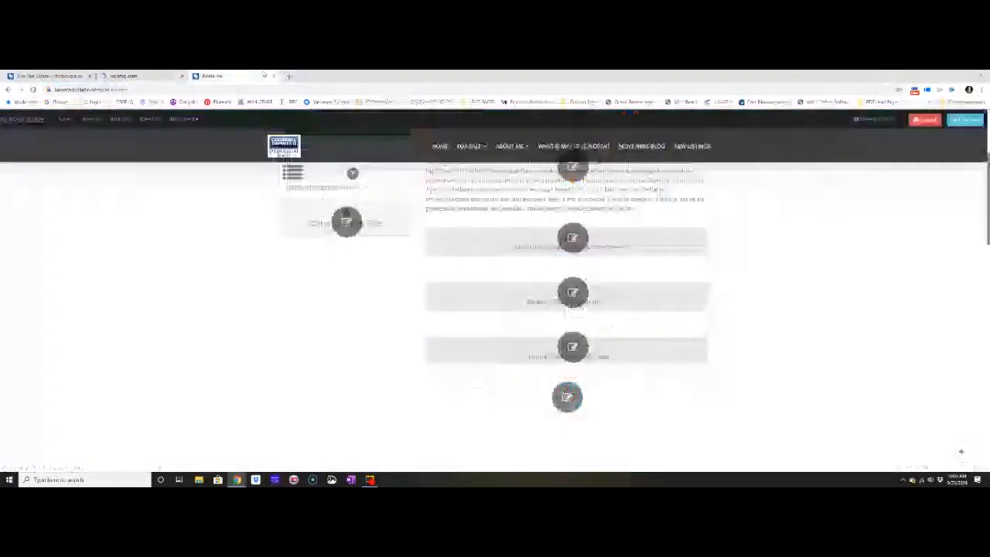
pyautogui.click(288, 75)
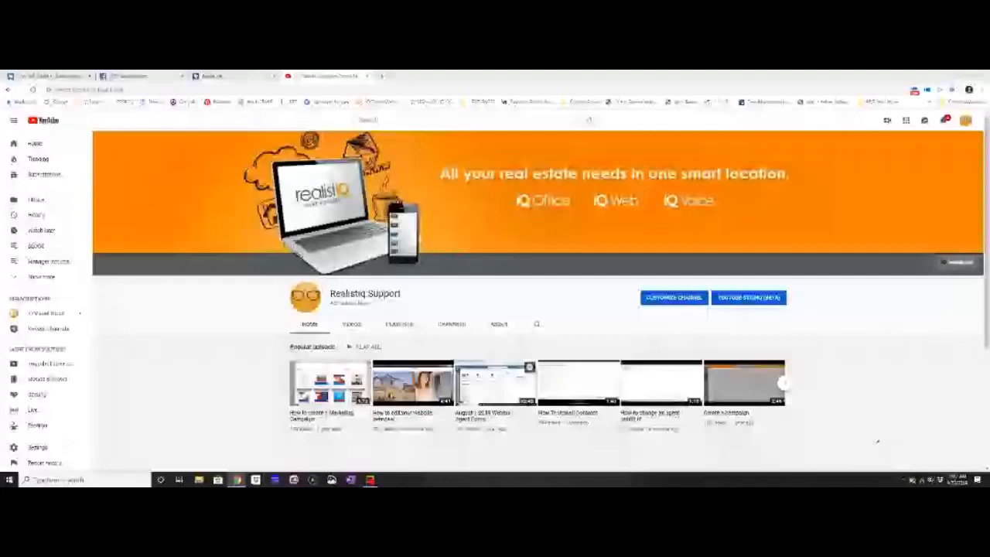
# Load Zoho ShowTime in a new browser tab and go to the profile page showtime.zoho.com/profile/realistiq.
pyautogui.hotkey('ctrl', 't')
pyautogui.click(330, 102)
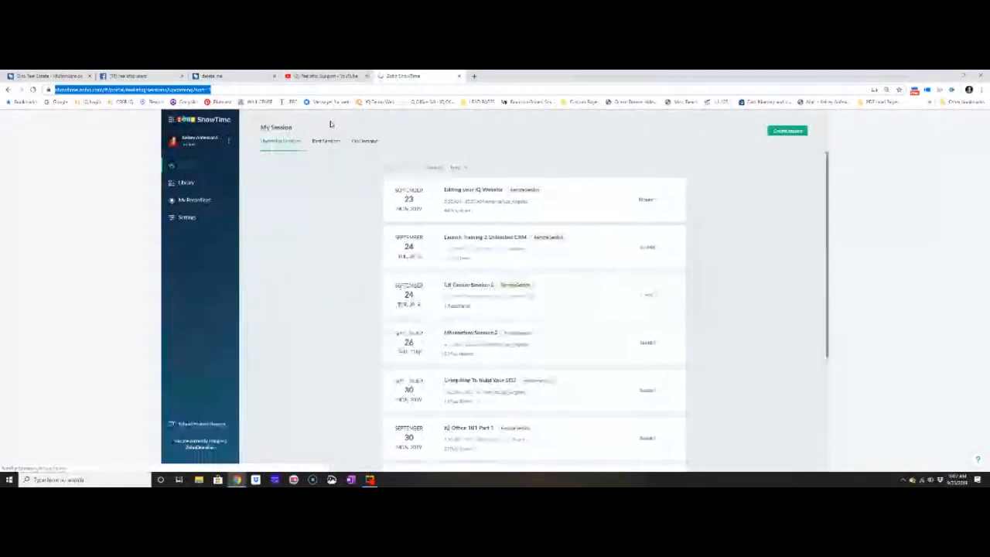
pyautogui.write('showtime')
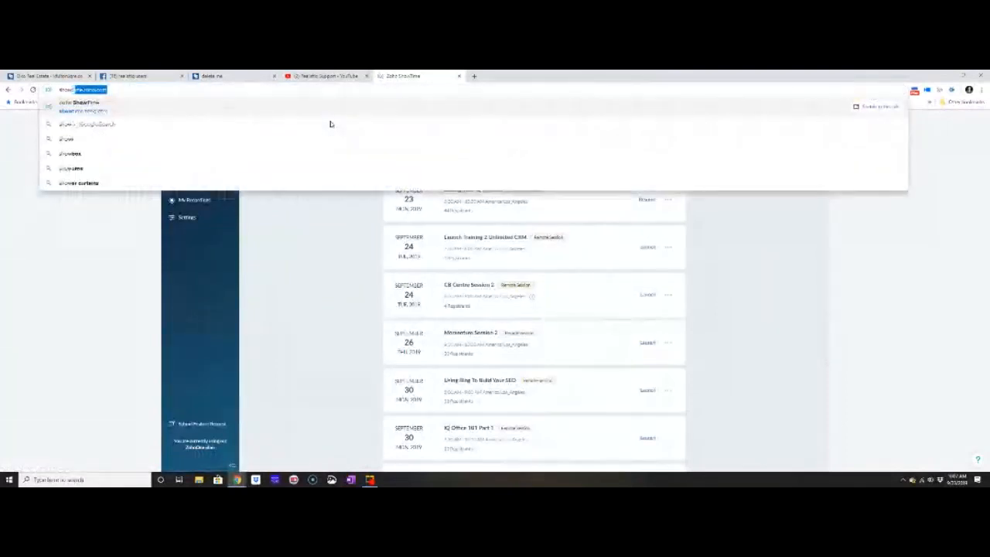
pyautogui.write('.zoho.com')
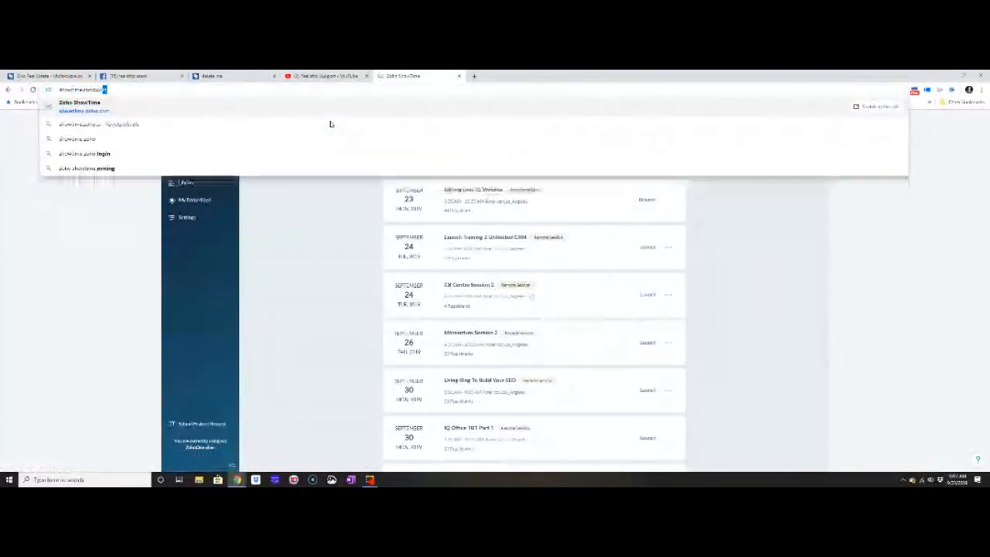
pyautogui.write('/prof')
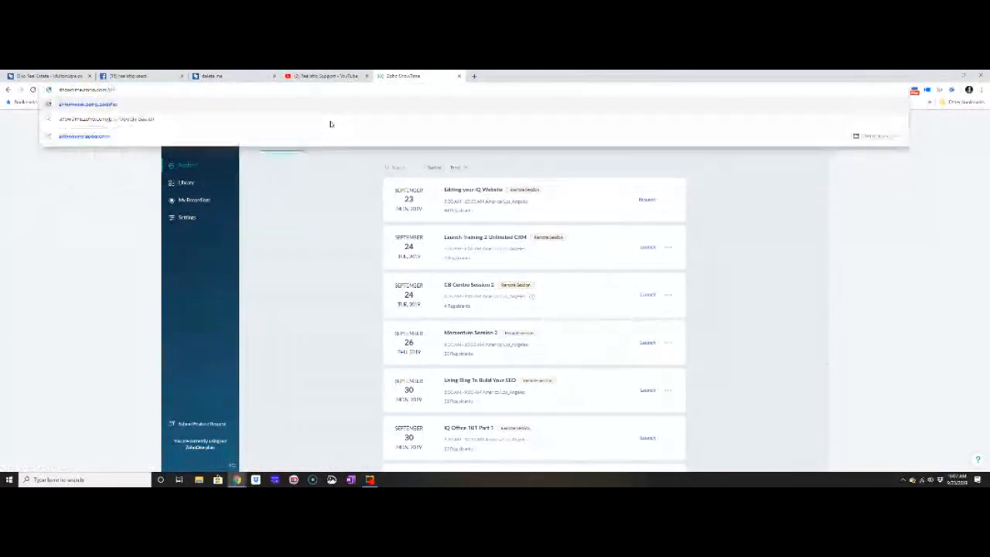
pyautogui.write('ile/realtyiq')
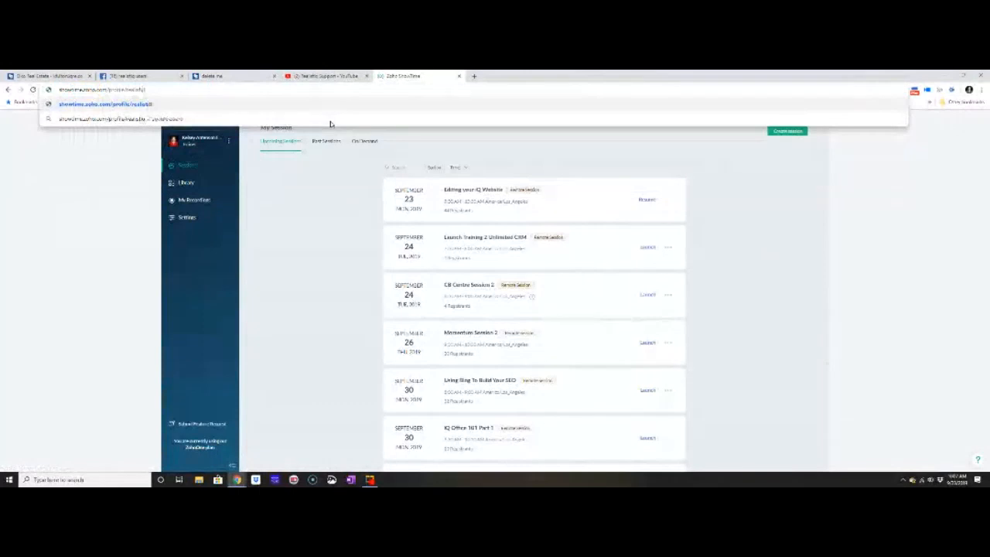
pyautogui.press('Return')
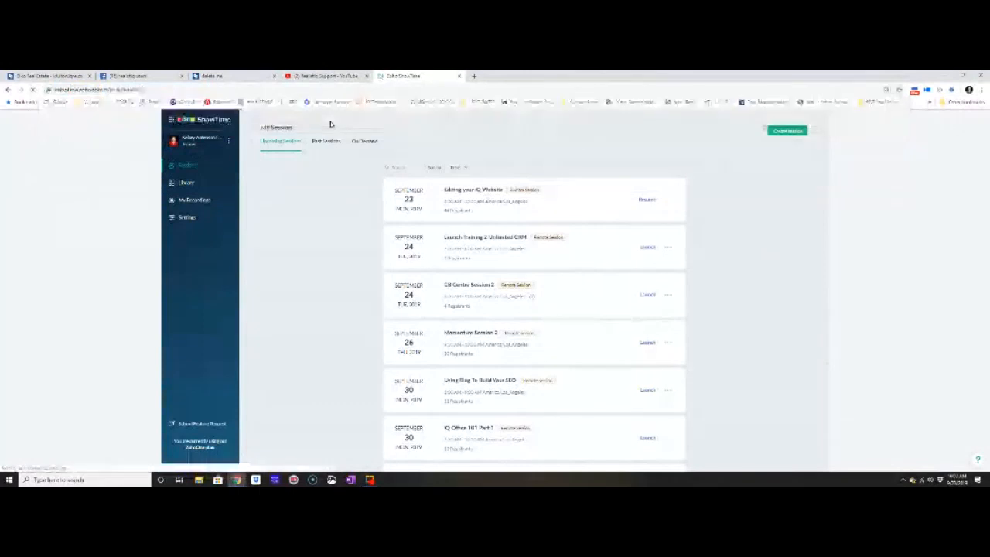